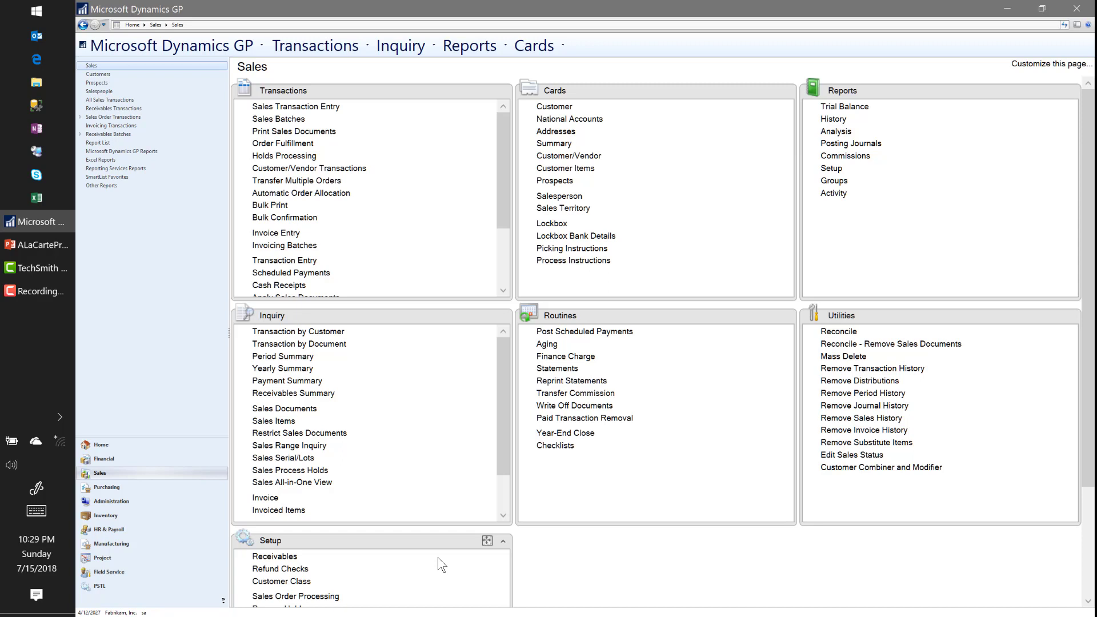
- Open the Receivables Management Setup and examine the password fields for credit limit, writeoffs and finance charge waiving
left_click(487, 540)
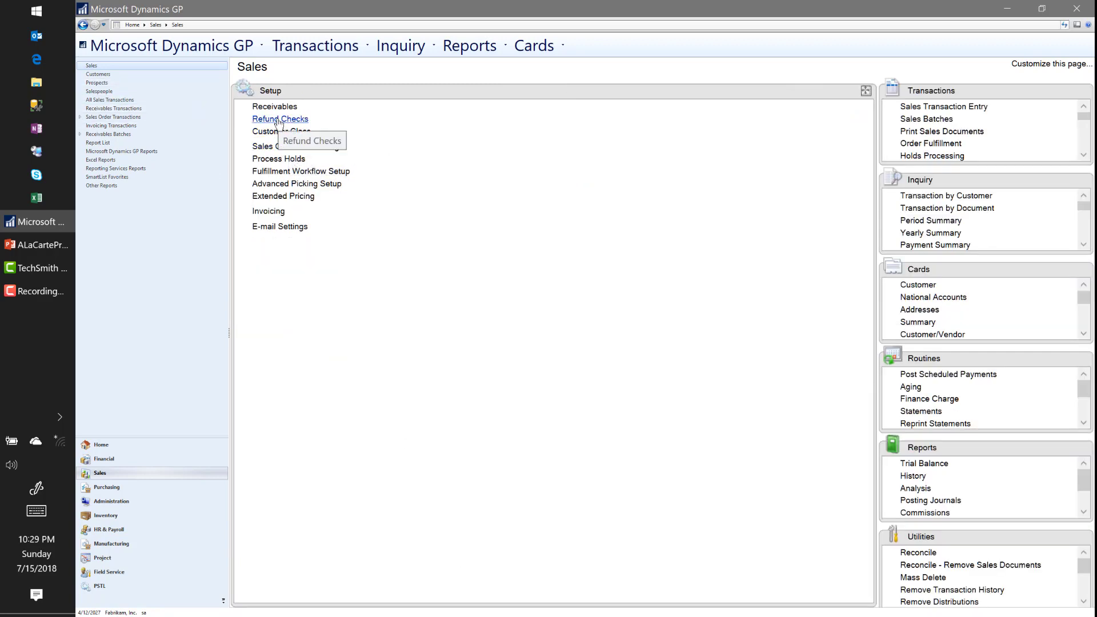
left_click(273, 106)
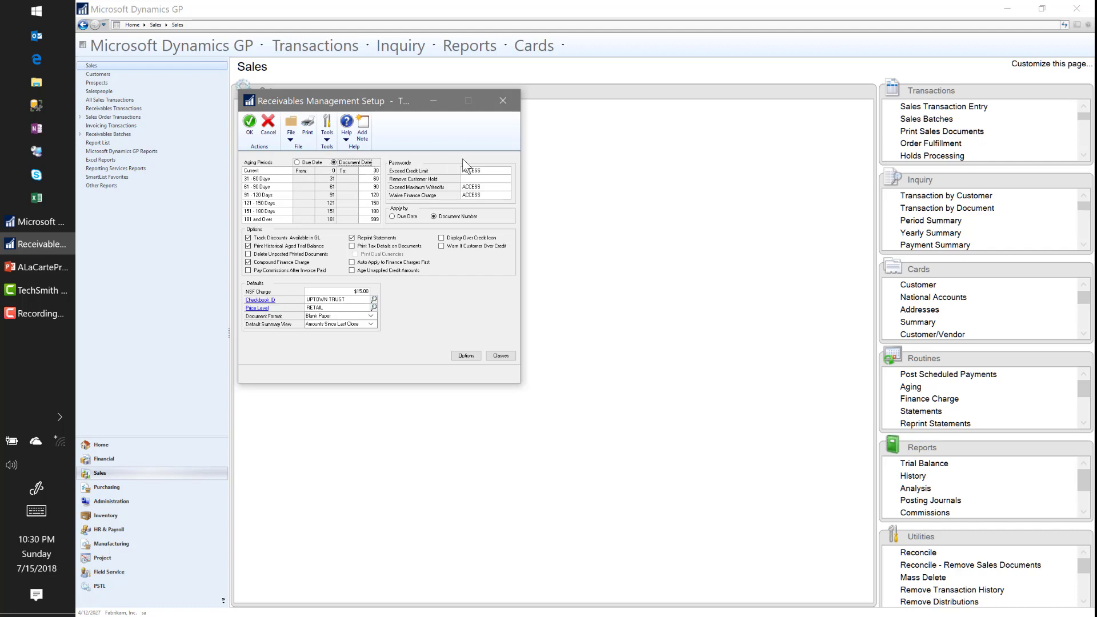
double_click(473, 170)
left_click(490, 171)
left_click(490, 187)
left_click(490, 195)
- Turn on the Warn If Customer Over Credit and Display Over Credit Icon options in the receivables setup
left_click(352, 270)
left_click(441, 246)
left_click(442, 238)
- Review the default NSF charge, checkbook ID and price level in the receivables setup
left_click(343, 290)
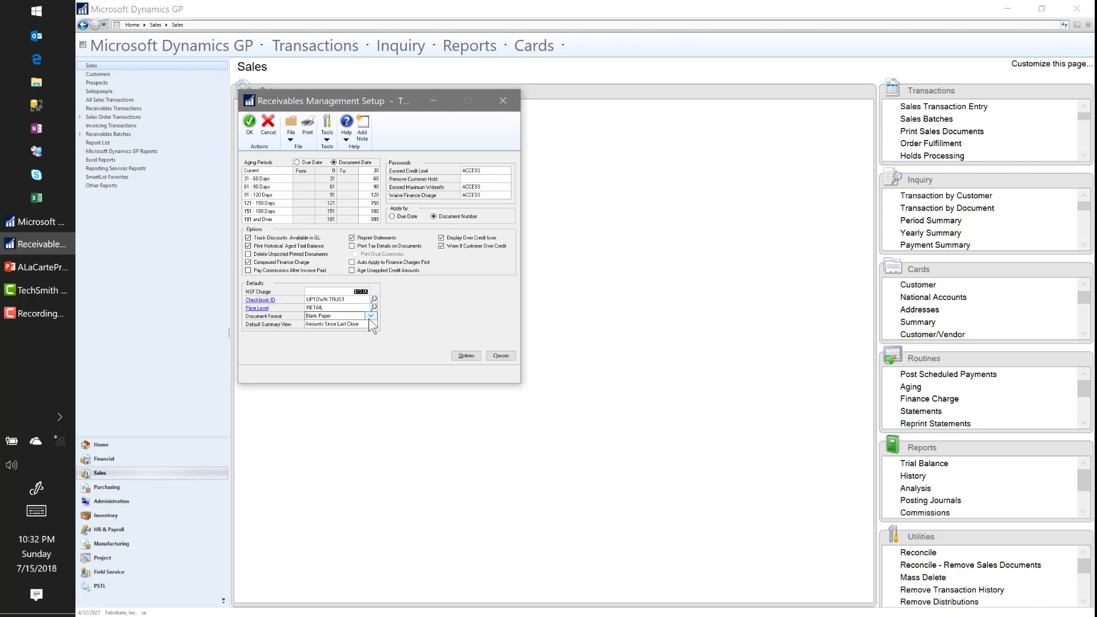
left_click(359, 293)
left_click(360, 299)
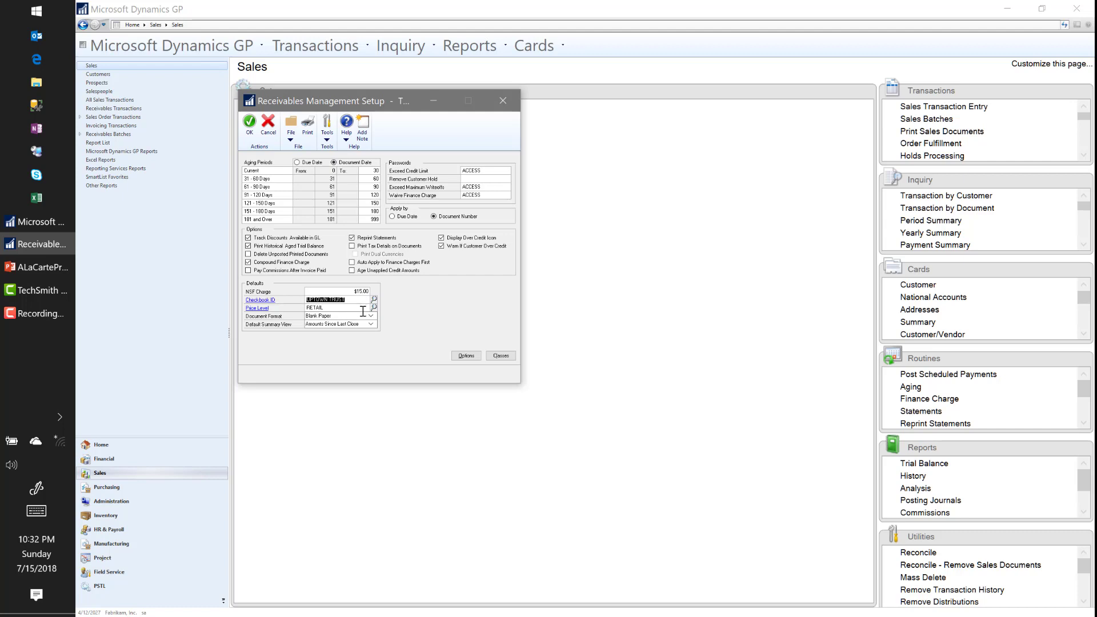
left_click(346, 308)
- Open the Receivables Setup Options and examine the next document numbers for debit memos, returns, cash receipts and finance charges
left_click(466, 355)
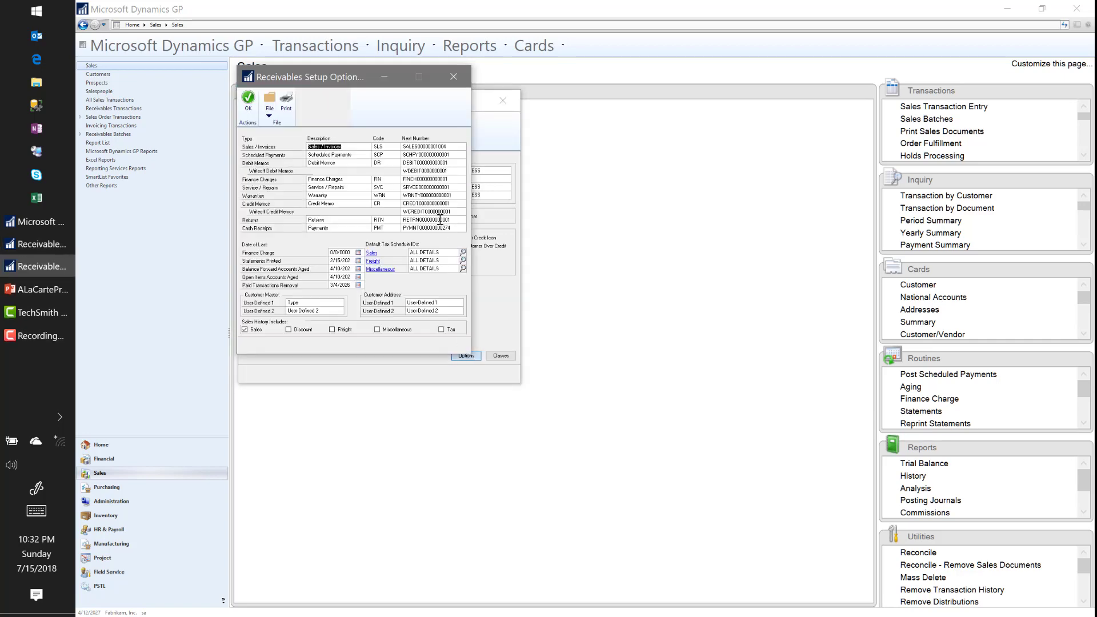
left_click_drag(688, 87, 681, 81)
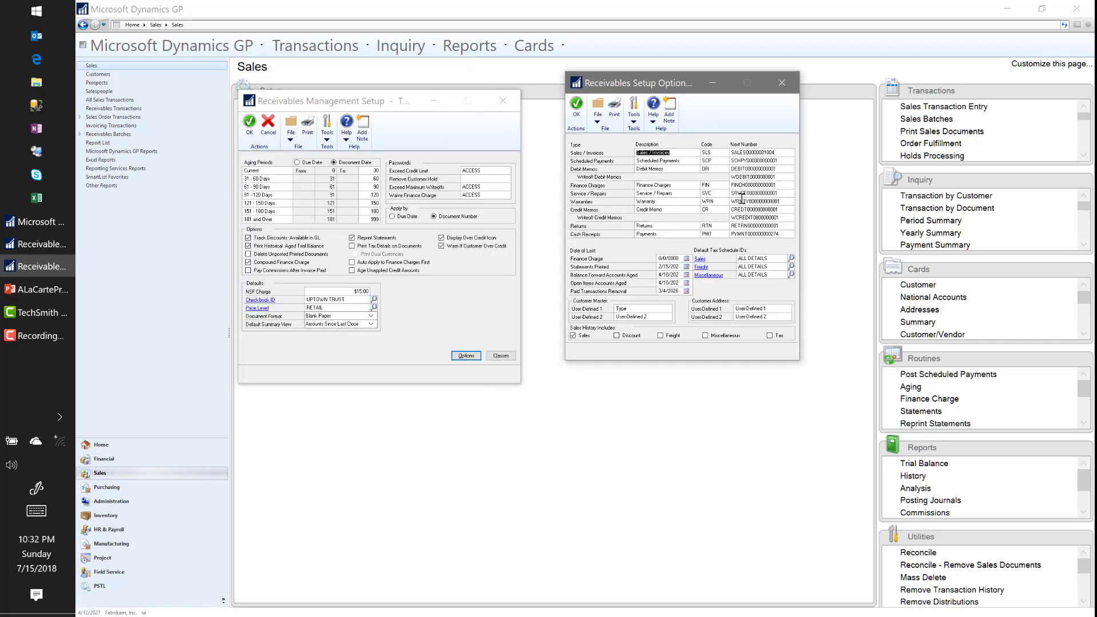
left_click(749, 169)
left_click(746, 225)
left_click(746, 232)
left_click(757, 185)
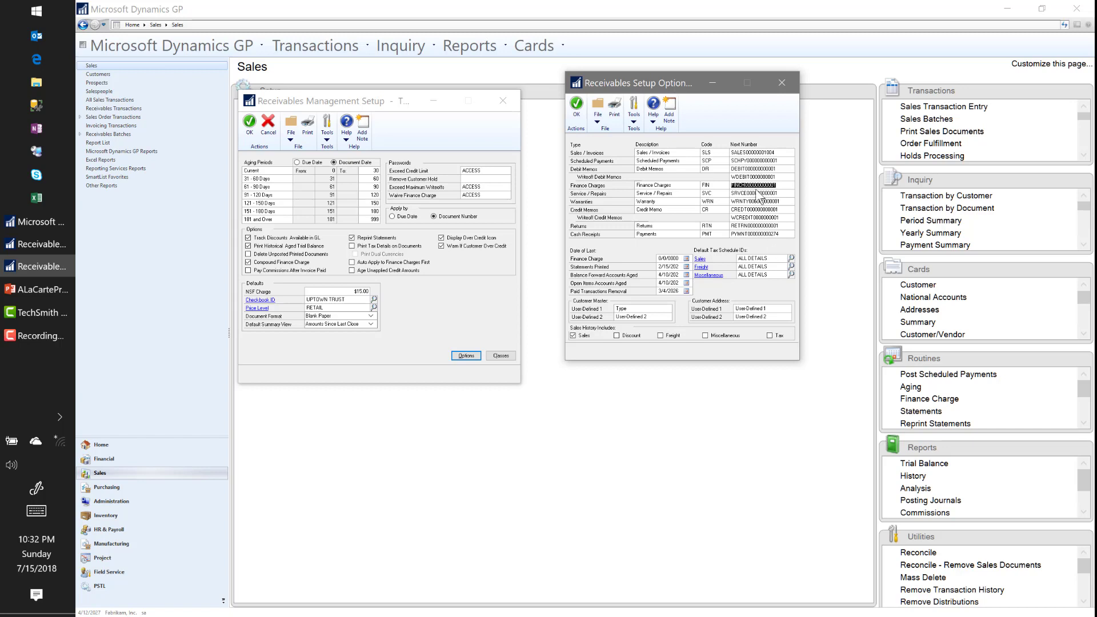
- Shorten the next number for Finance Charges to FINCH0001
left_click(753, 186)
key("BackSpace")
key("BackSpace")
key("BackSpace")
key("BackSpace")
type("1")
double_click(763, 182)
left_click(766, 184)
- Include discount, freight, miscellaneous and tax in the sales history, and rename the Customer Master's User-Defined 2 label to Region
left_click(662, 337)
left_click(721, 336)
left_click(640, 318)
left_click(632, 310)
left_click(630, 317)
key("Delete")
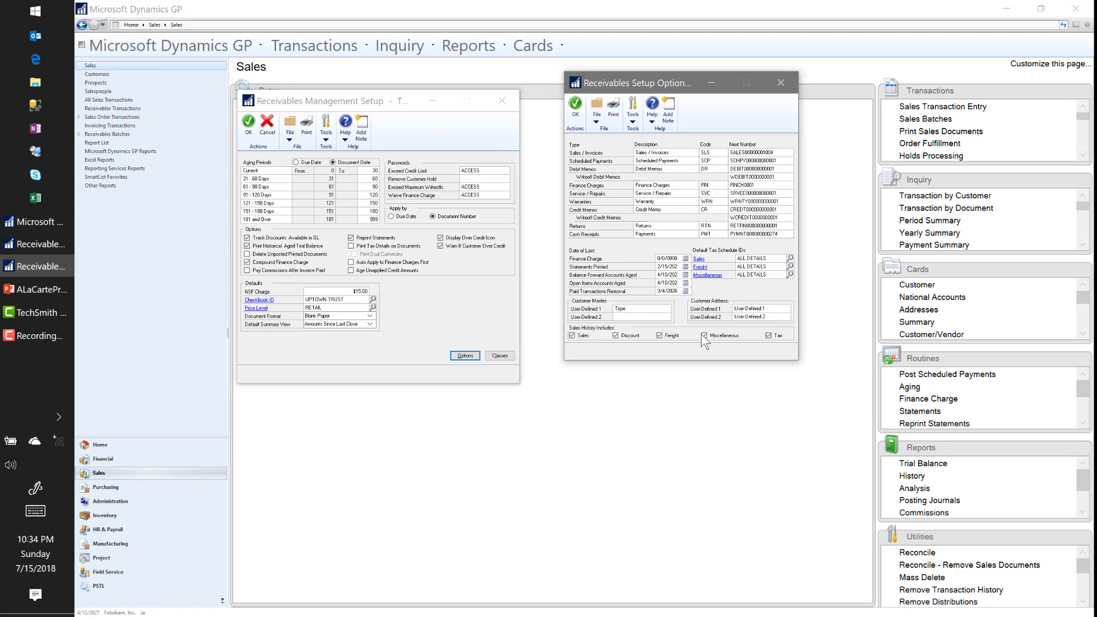
type("REg")
key("BackSpace")
key("BackSpace")
key("Tab")
double_click(635, 317)
- Check the Customer Address label and default tax schedule IDs, and accept the receivables options and setup
double_click(752, 315)
double_click(744, 258)
double_click(748, 267)
double_click(750, 275)
double_click(765, 266)
left_click(576, 107)
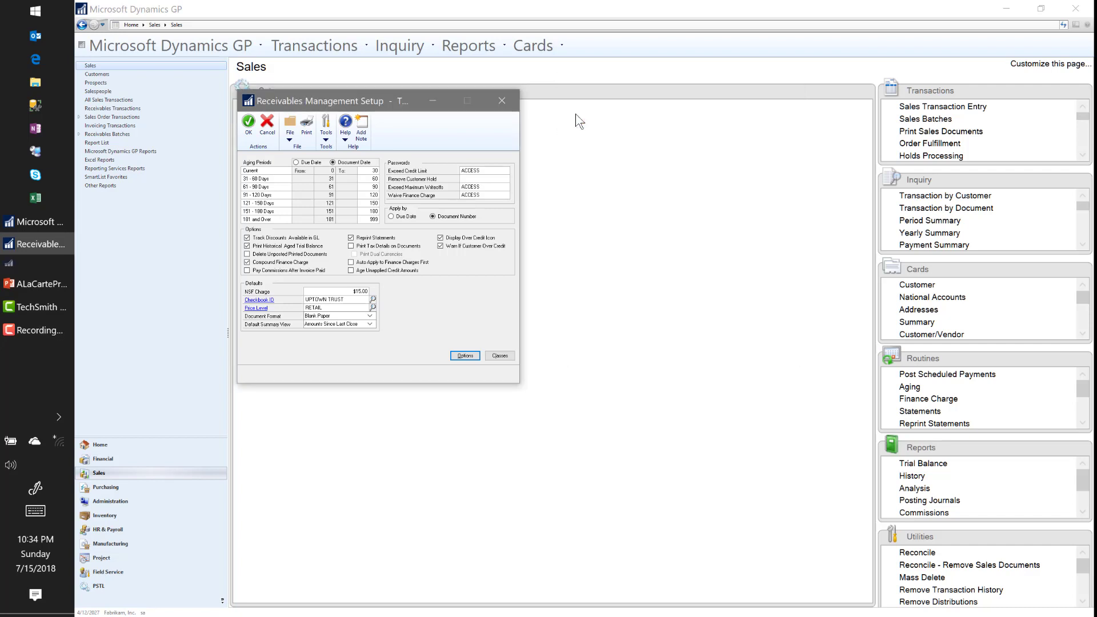
left_click(248, 126)
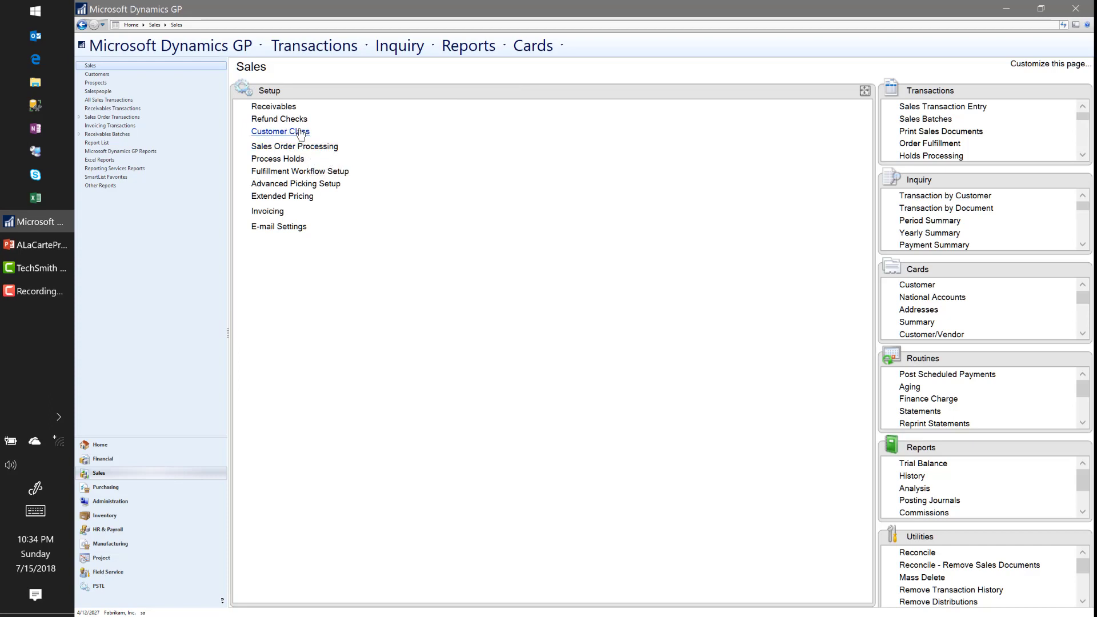
- Open the Customer Class Setup, display the first class and examine its default posting accounts
left_click(288, 131)
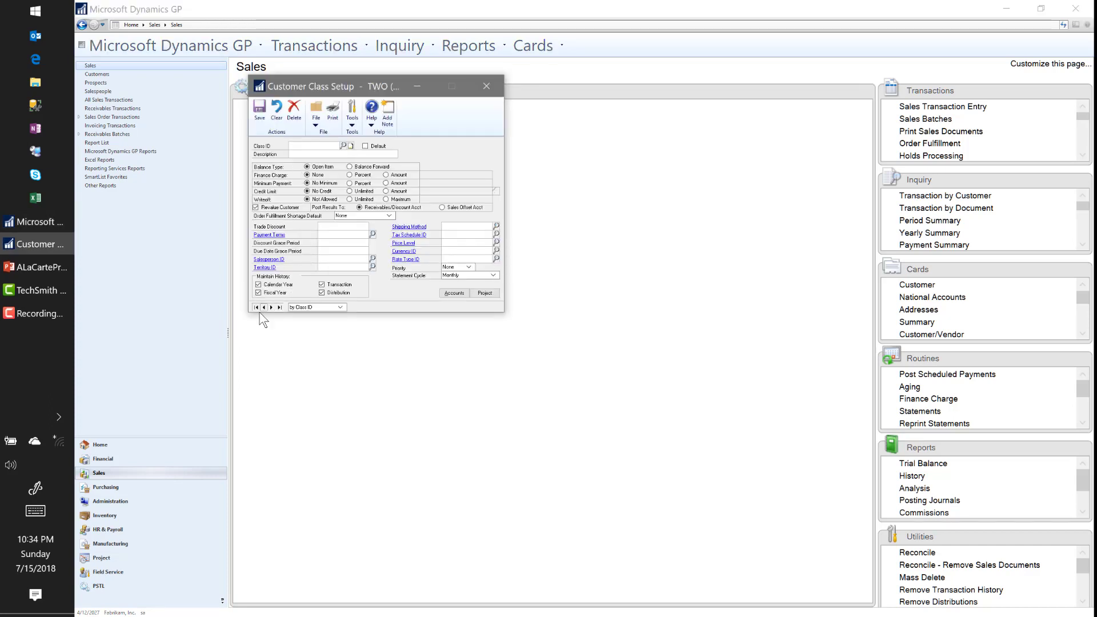
left_click(256, 308)
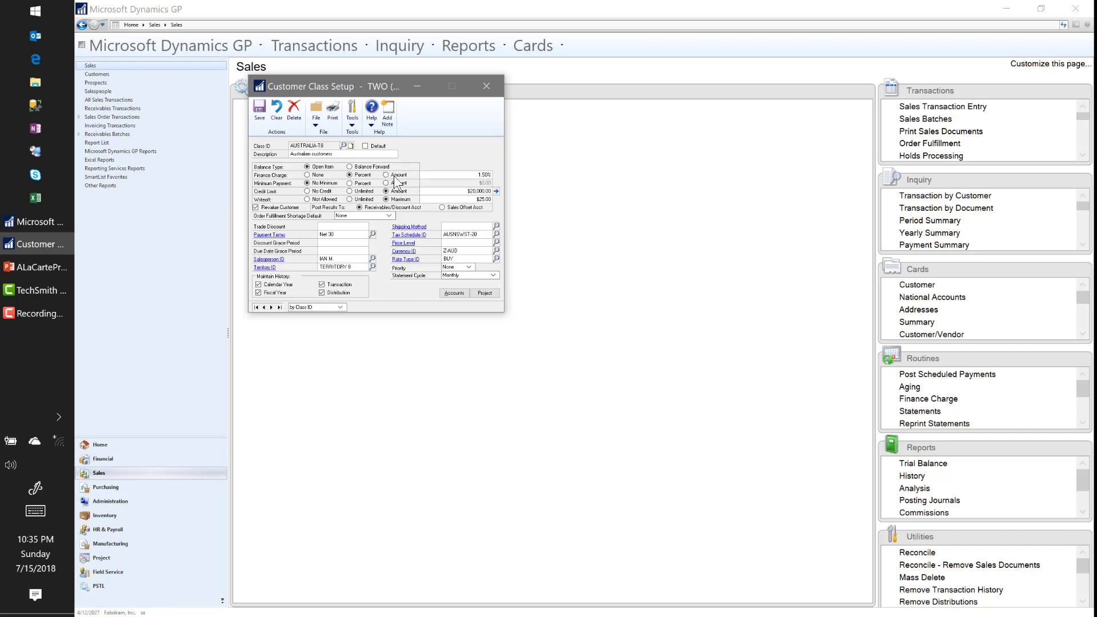
left_click(461, 295)
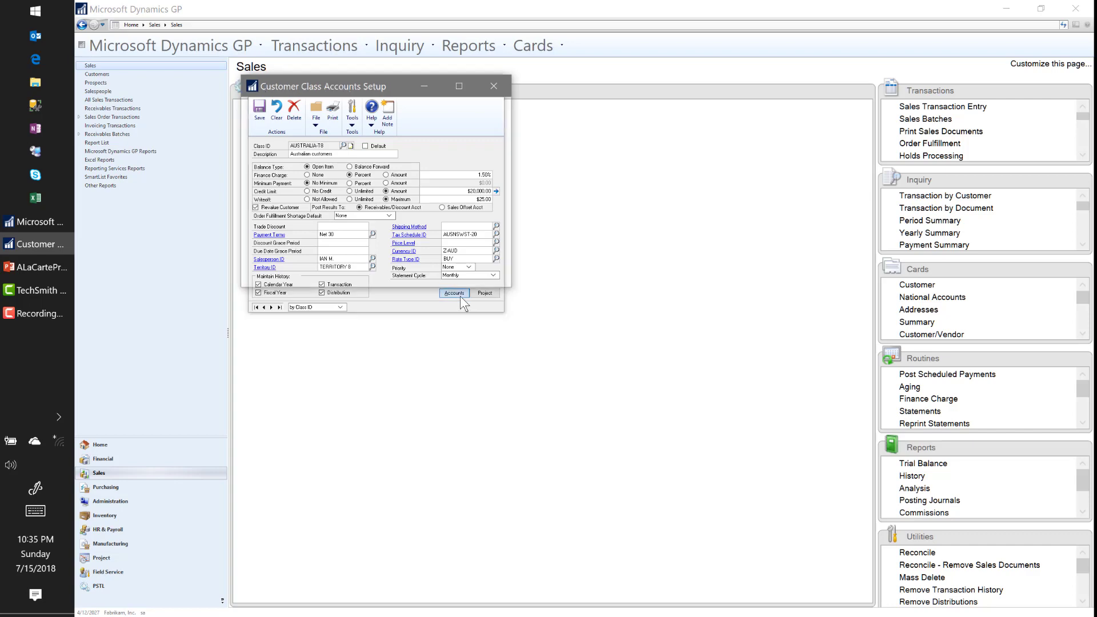
left_click_drag(388, 80, 746, 69)
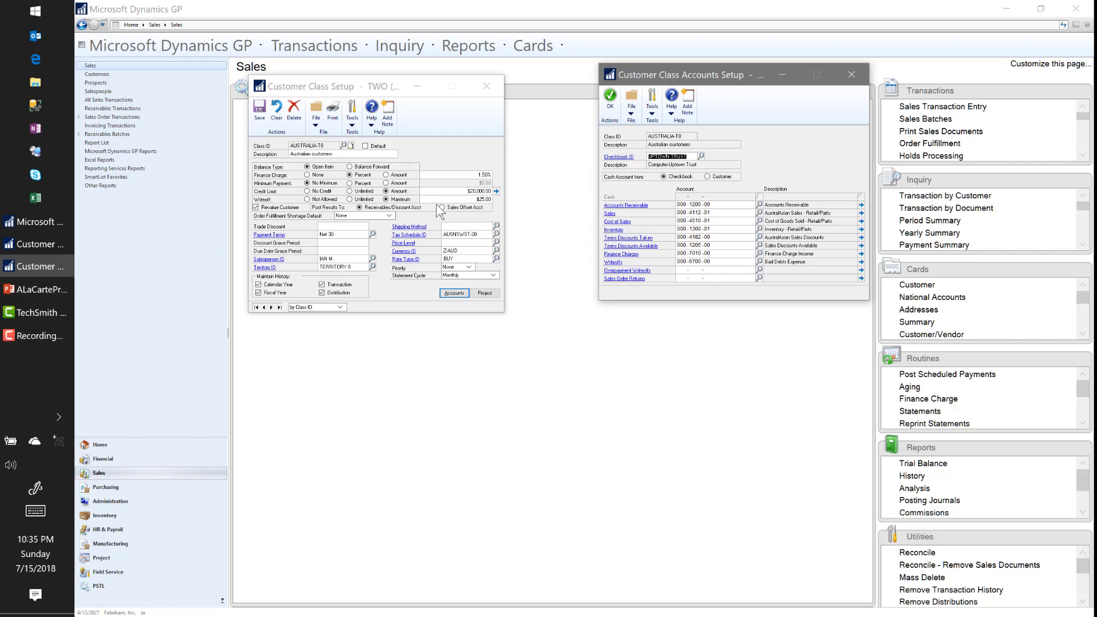
left_click(697, 204)
left_click(610, 95)
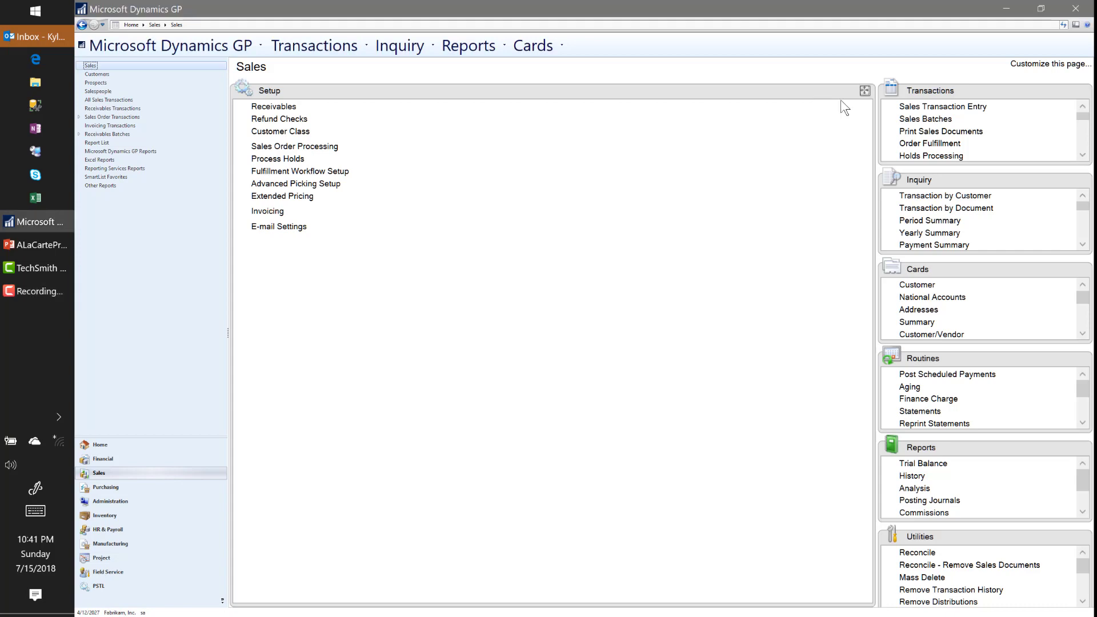
- Expand the Sales Cards list and load the first customer from the lookup into Customer Maintenance
left_click(865, 92)
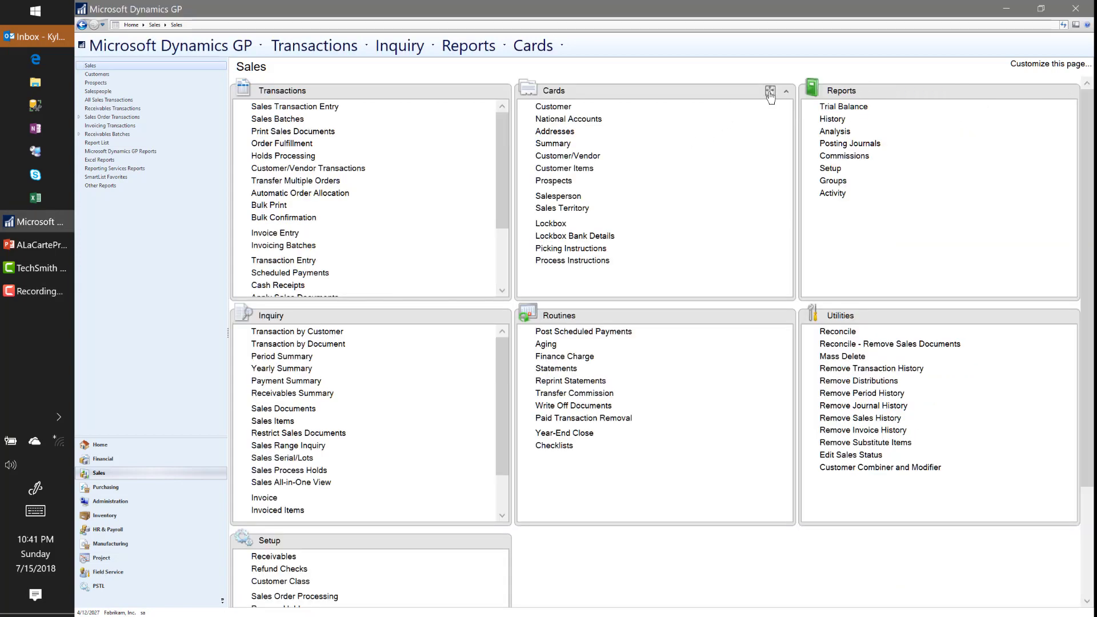
left_click(771, 92)
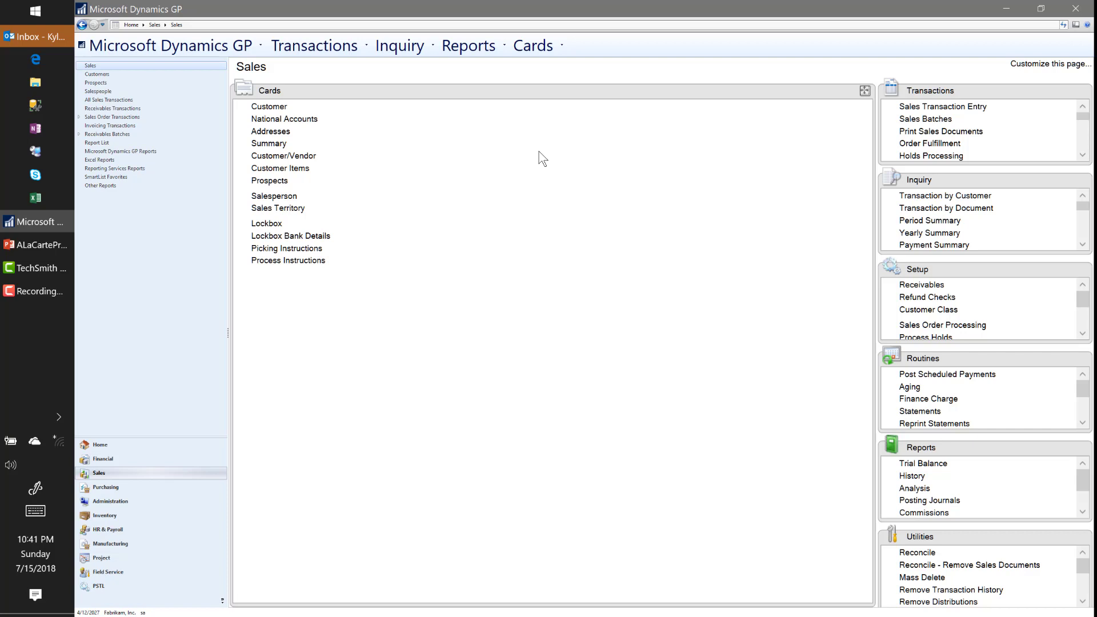
left_click(270, 108)
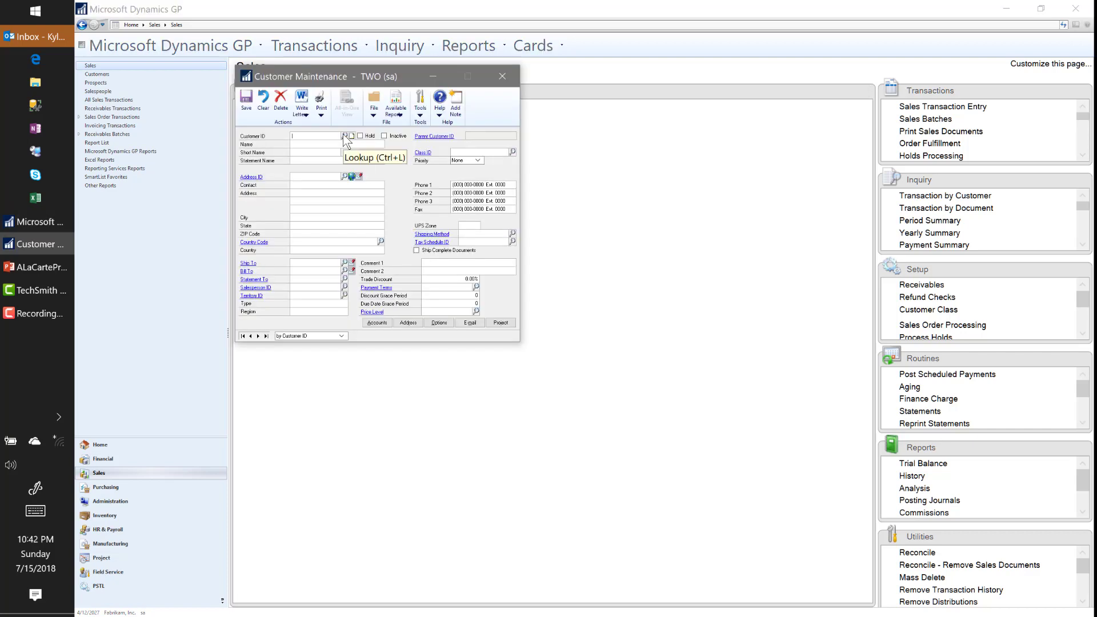
left_click(344, 136)
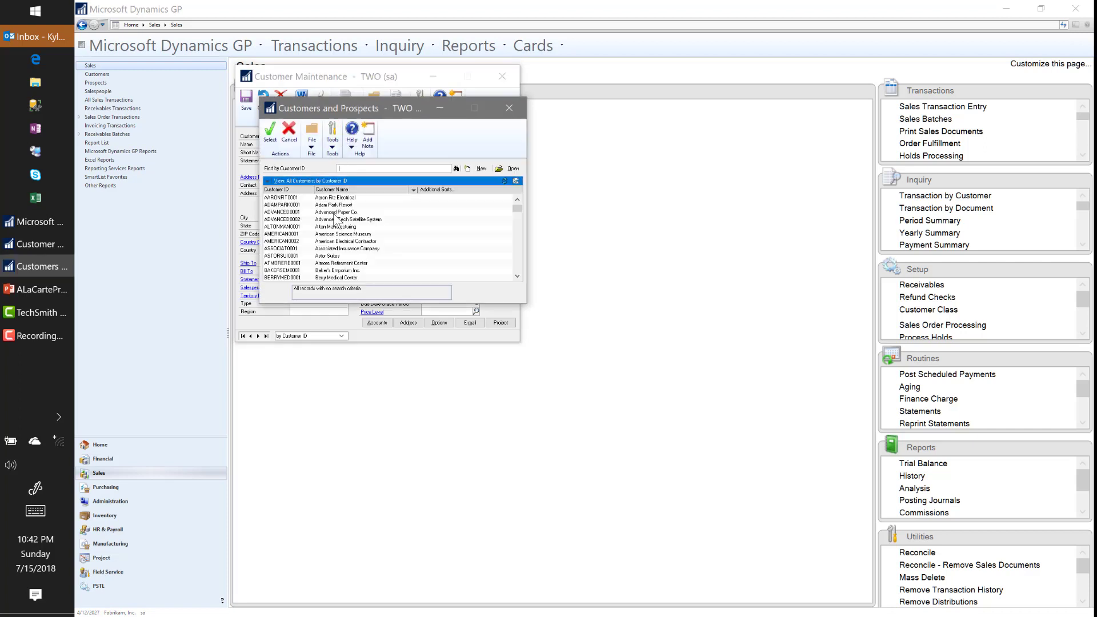
double_click(289, 197)
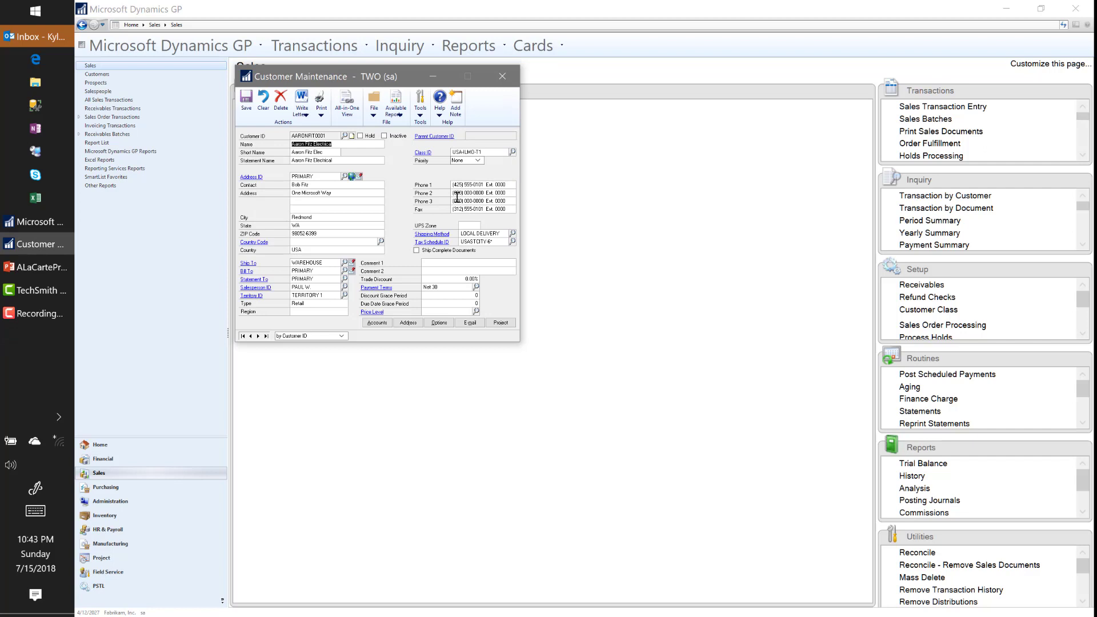
- Review the customer's class ID, name, statement name and address fields
left_click(464, 153)
left_click(494, 156)
left_click(319, 162)
left_click(320, 145)
left_click(337, 160)
left_click(336, 192)
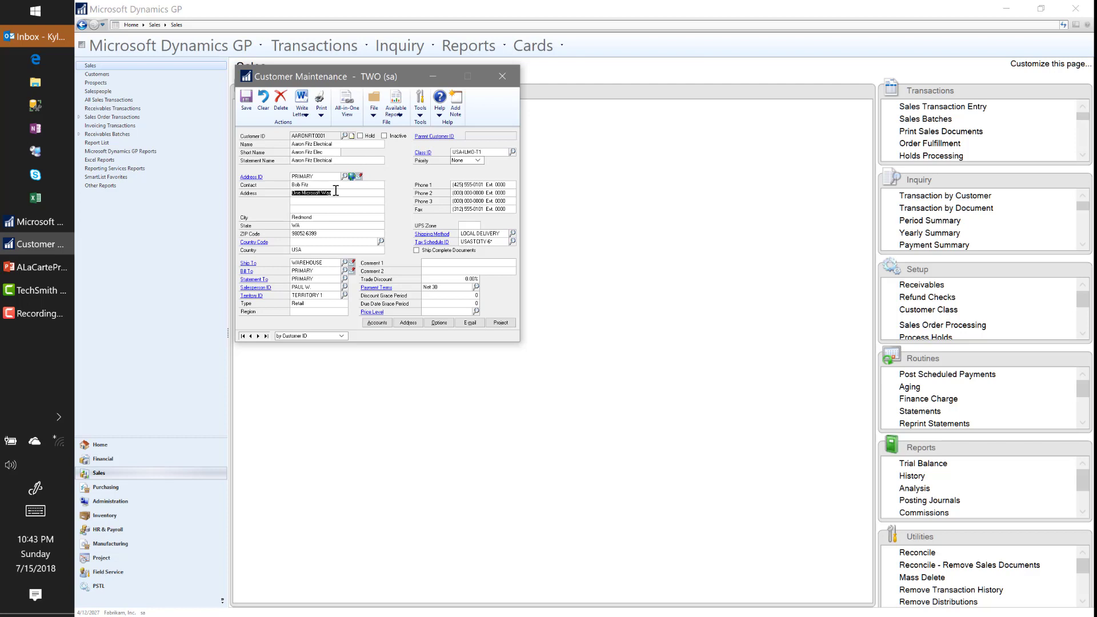
- Review the customer's bill-to address, salesperson, territory, type and region fields
left_click(332, 272)
left_click(323, 288)
left_click(322, 294)
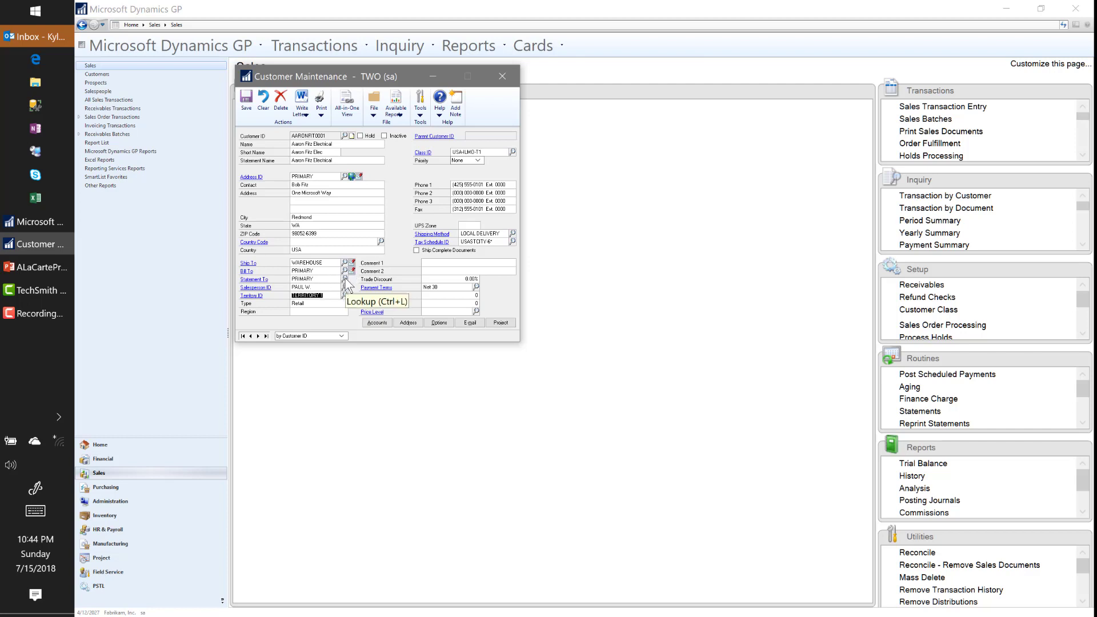
left_click(325, 303)
left_click(320, 311)
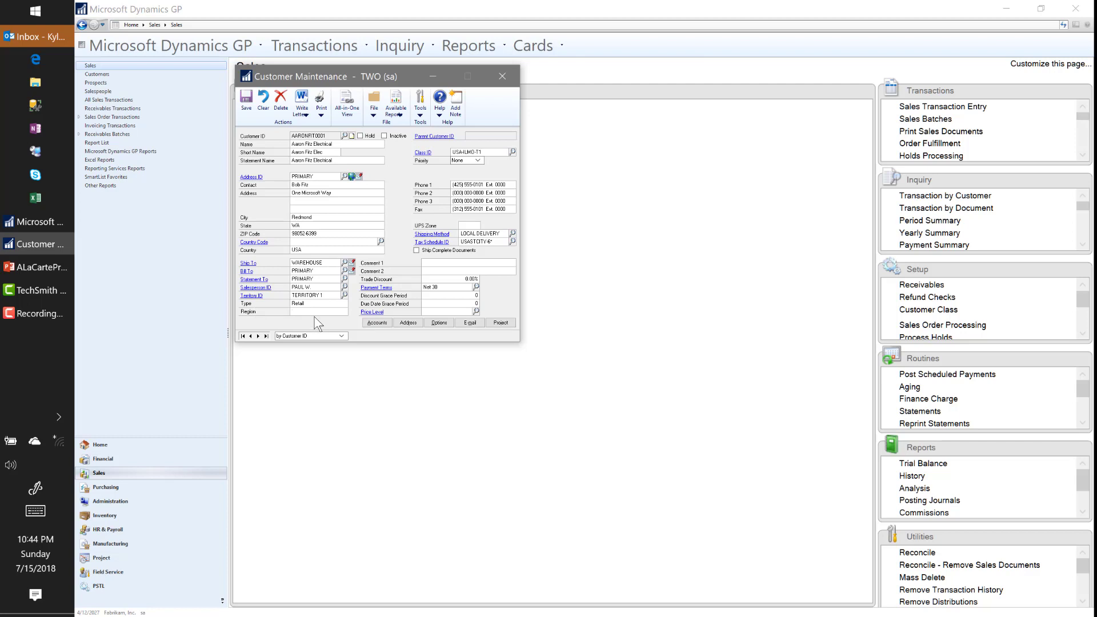
- Inspect the details of the customer's LOCAL DELIVERY shipping method and close them
left_click(474, 233)
left_click(439, 235)
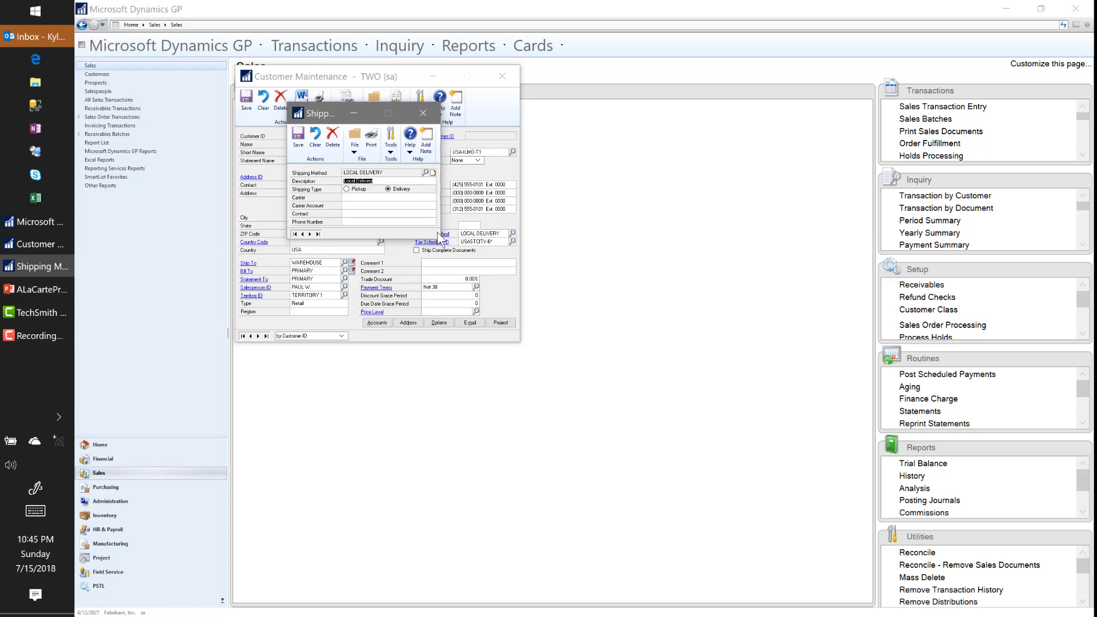
left_click(423, 113)
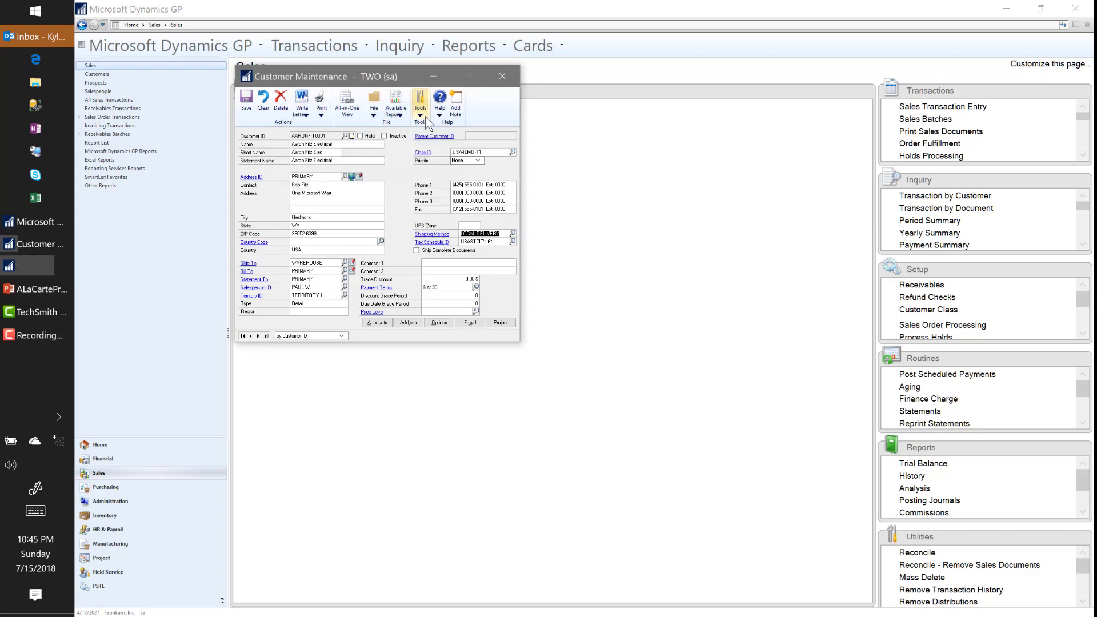
- Inspect the customer's tax schedule and the details of both selected tax IDs, the state and the city sales tax
key("Tab")
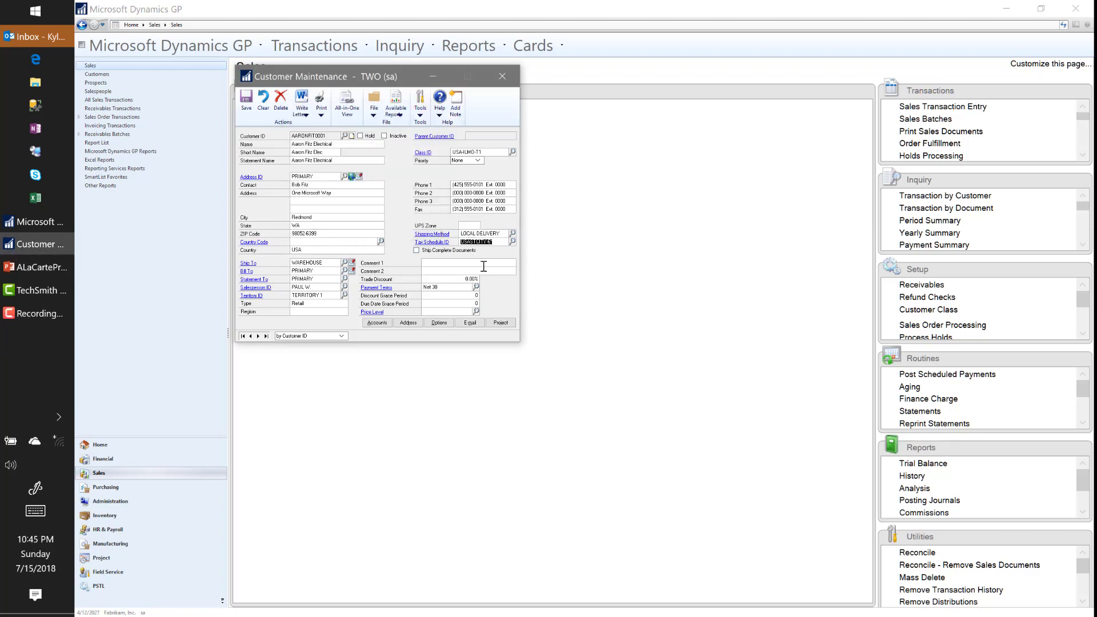
left_click(429, 243)
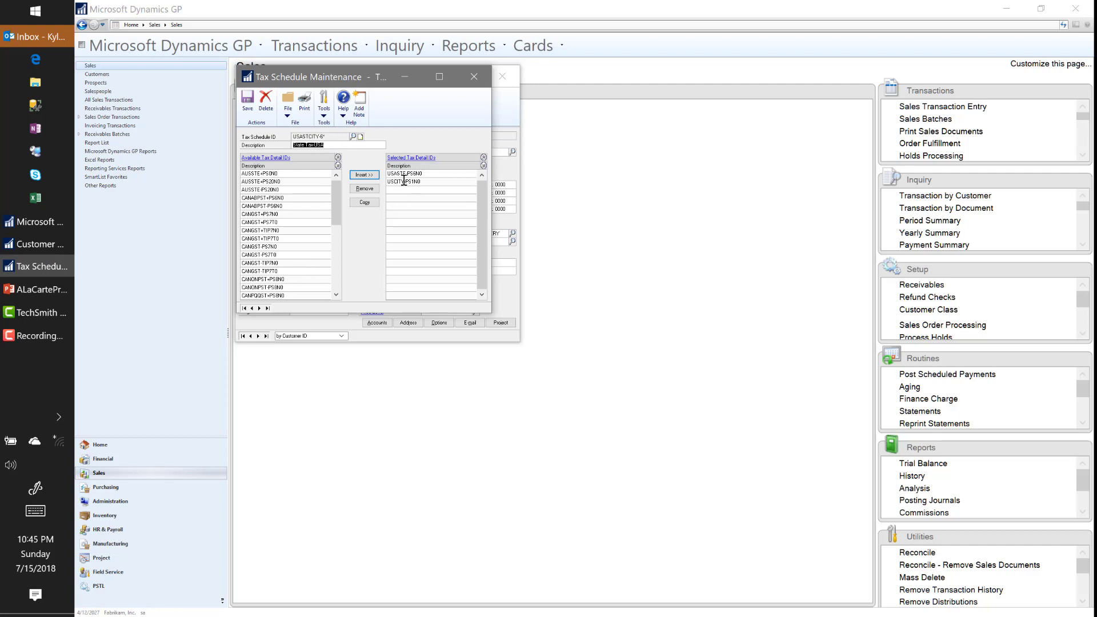
left_click(404, 174)
left_click(405, 182)
left_click(406, 173)
left_click(423, 157)
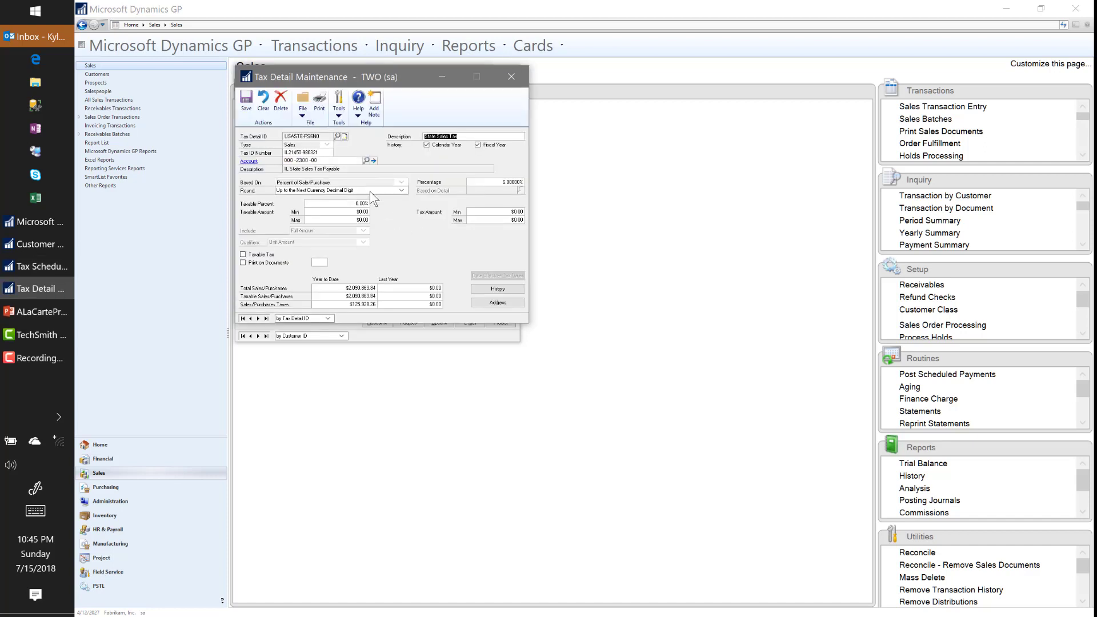
left_click(517, 77)
left_click(409, 182)
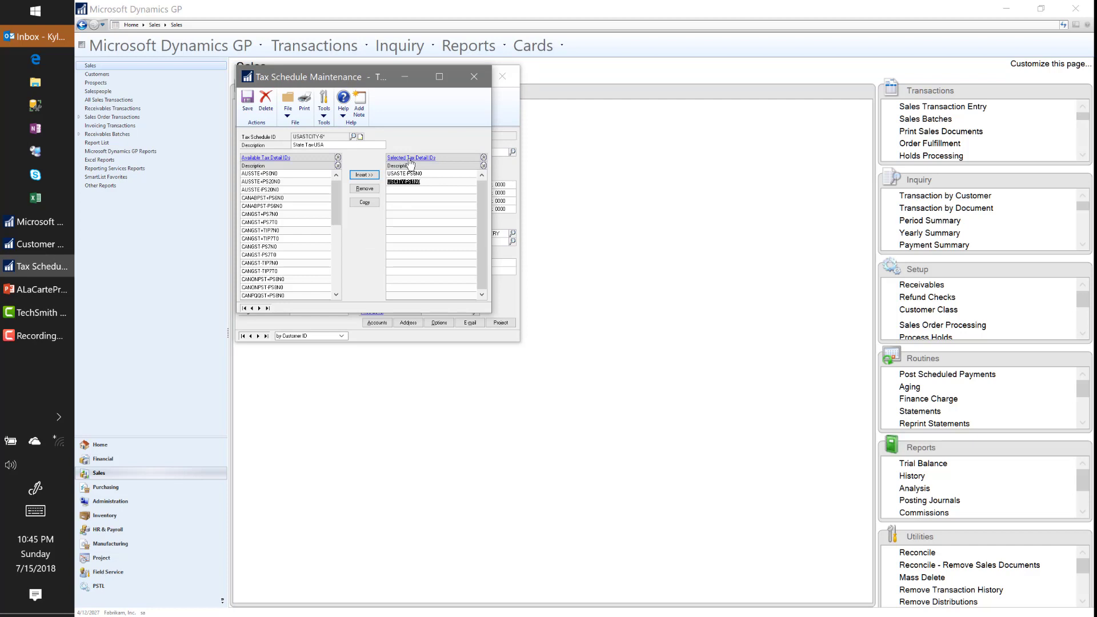
left_click(409, 158)
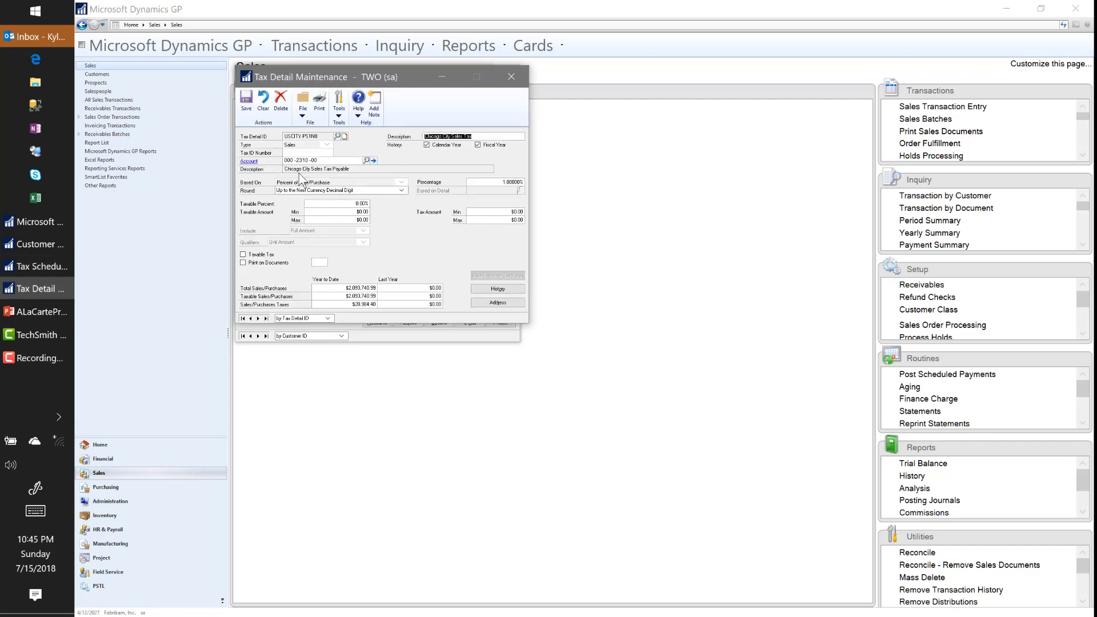
left_click(514, 77)
left_click(477, 75)
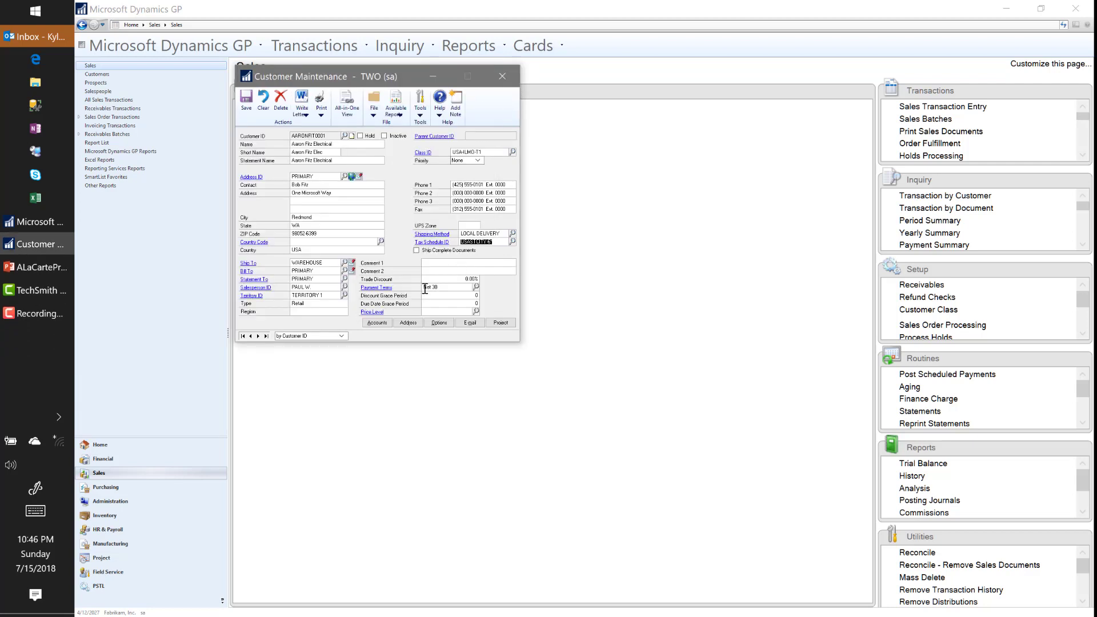
- Review the customer's trade discount, payment terms and price level, and examine the customer's posting accounts
left_click(438, 277)
left_click(445, 287)
left_click(453, 311)
left_click(377, 322)
left_click_drag(355, 84, 704, 67)
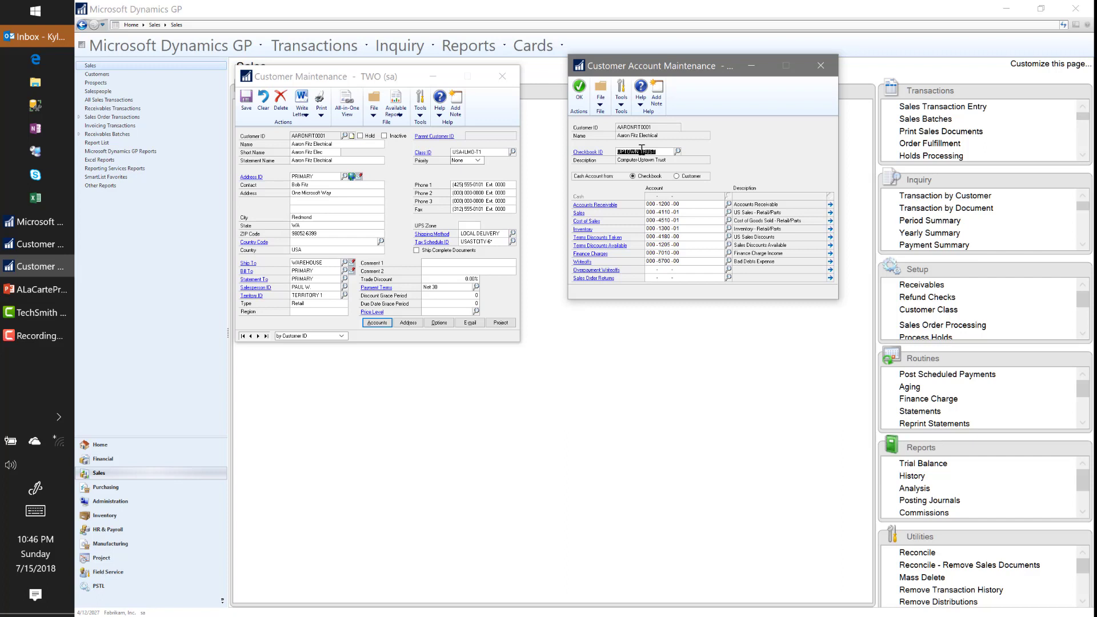
left_click(578, 87)
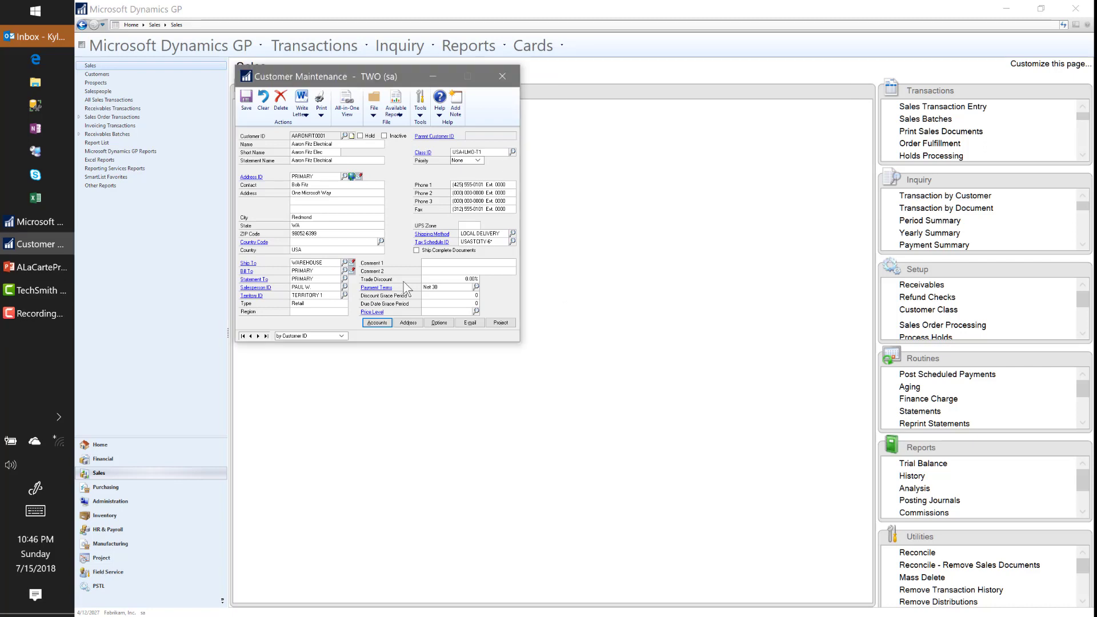
- Open the customer's options, check the finance charge and credit limit, and set the maximum writeoff to Not Allowed
left_click(439, 322)
left_click_drag(354, 83, 664, 63)
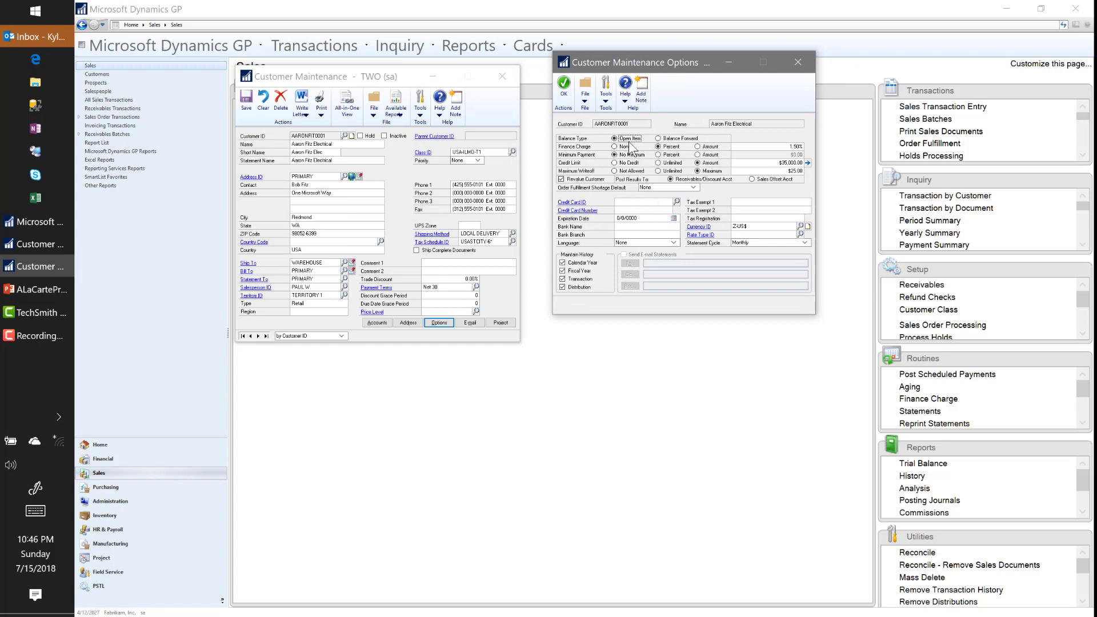
left_click(786, 146)
left_click(763, 162)
left_click(761, 173)
left_click(621, 172)
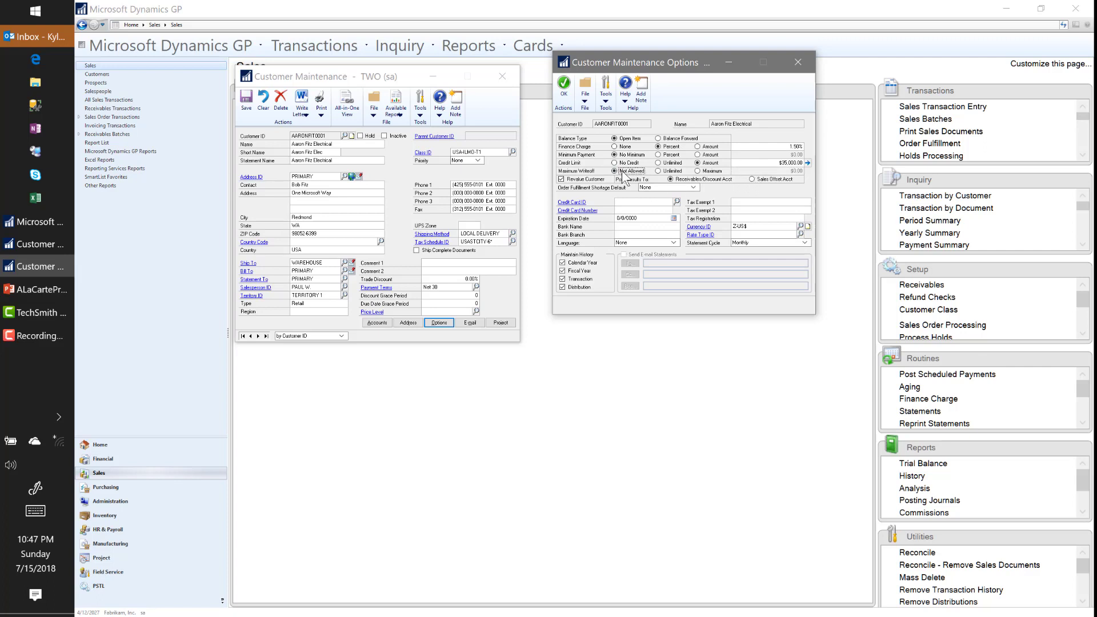
- Set the customer's maximum writeoff to a $25.00 maximum, check the credit card fields, and accept the options
left_click(697, 170)
left_click(785, 170)
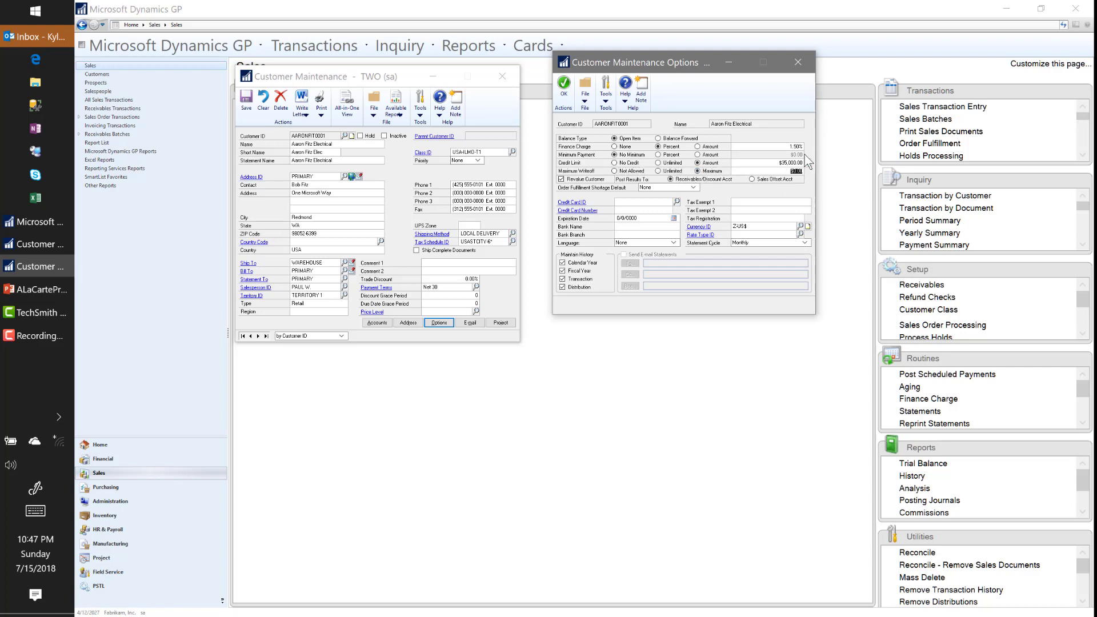
type(".02")
key("Tab")
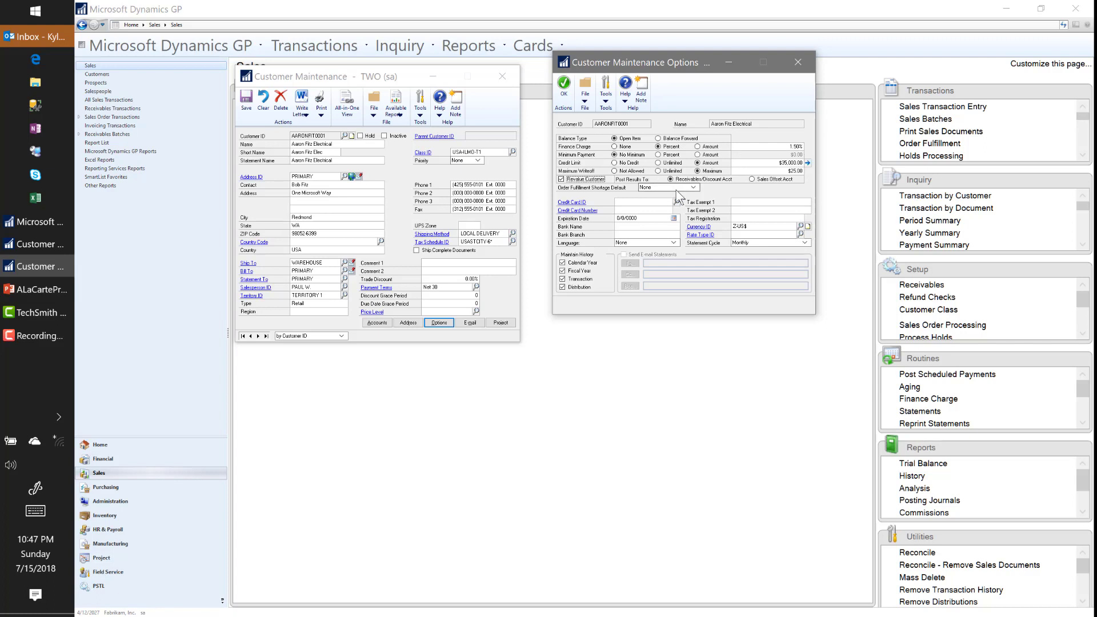
left_click(627, 203)
left_click(630, 211)
left_click(563, 84)
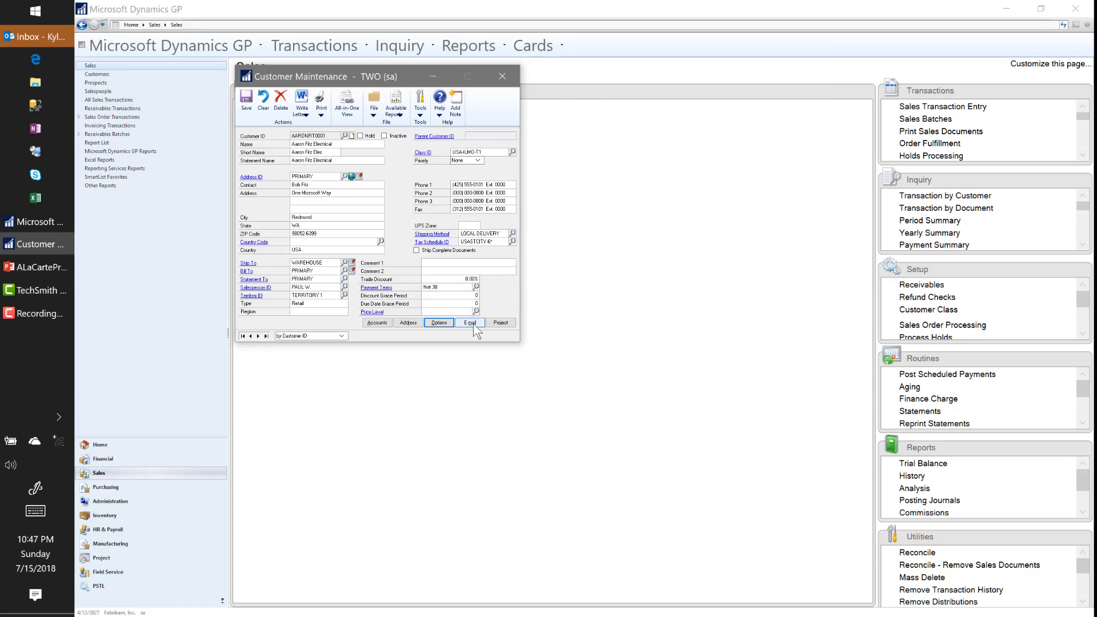
- Examine the customer's e-mail options, toggling all forms off and back on, and close the customer card discarding its changes
left_click(470, 323)
left_click_drag(349, 331, 669, 50)
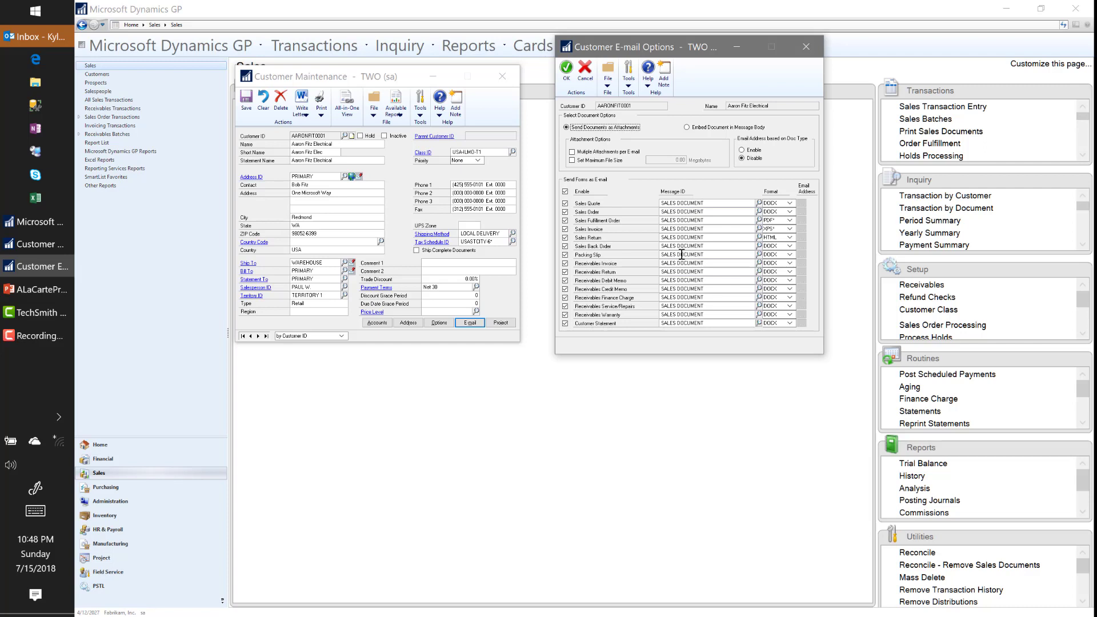
left_click(564, 264)
left_click(685, 261)
left_click(565, 192)
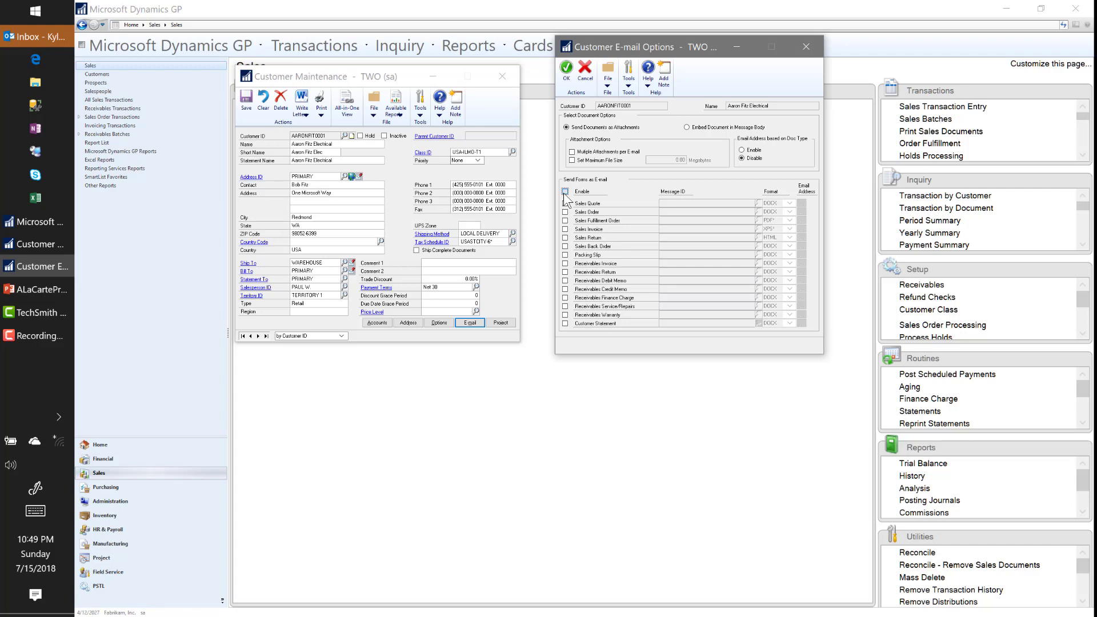
left_click(565, 193)
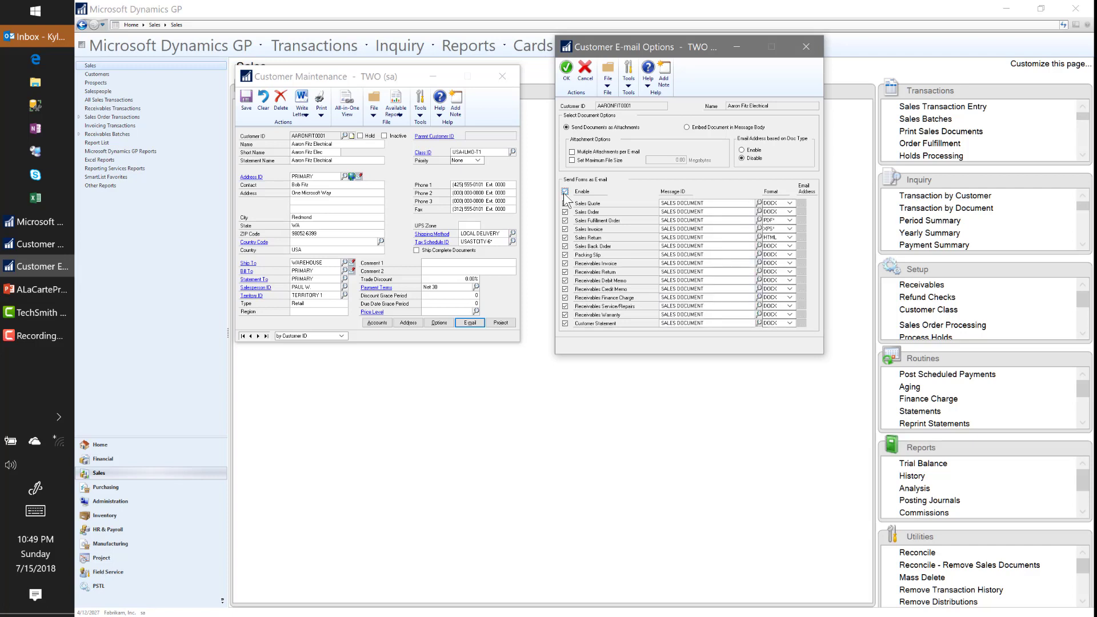
left_click(566, 70)
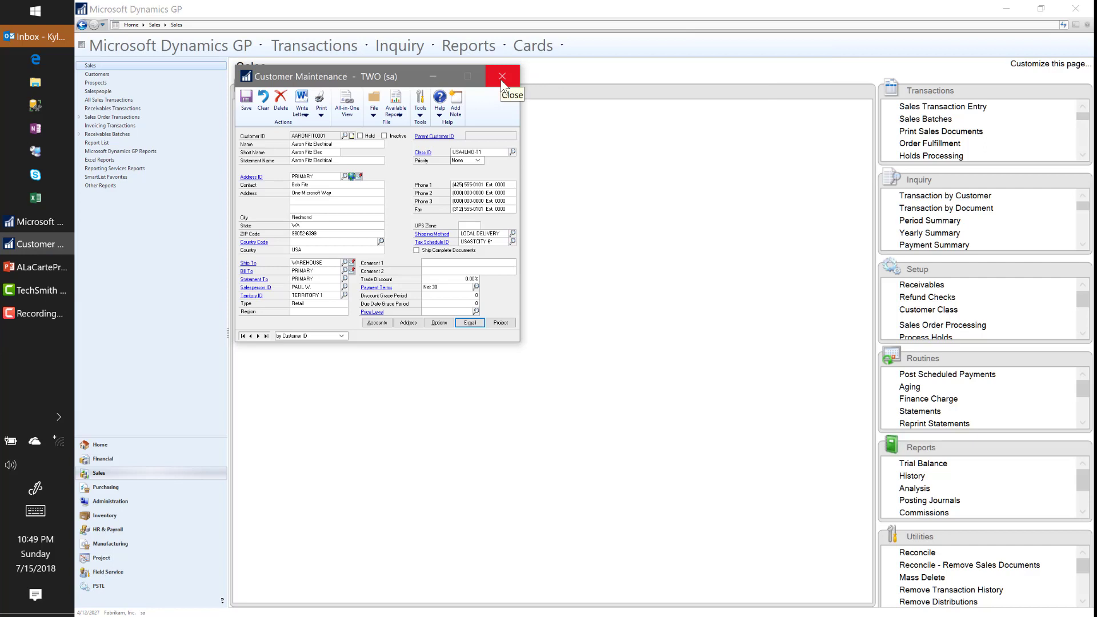
left_click(501, 81)
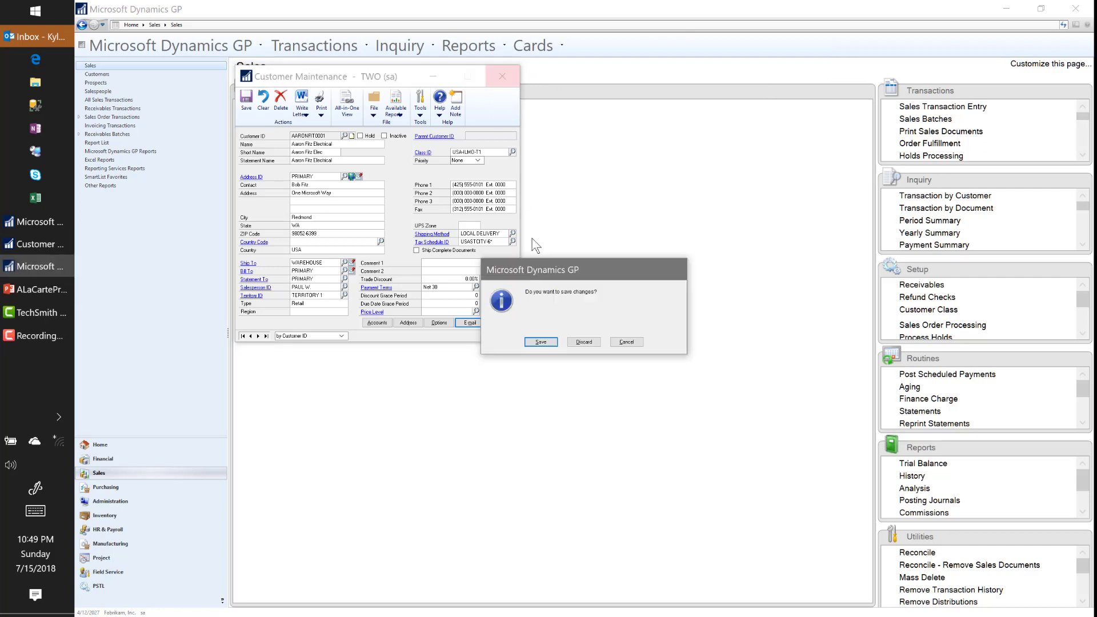
left_click(584, 342)
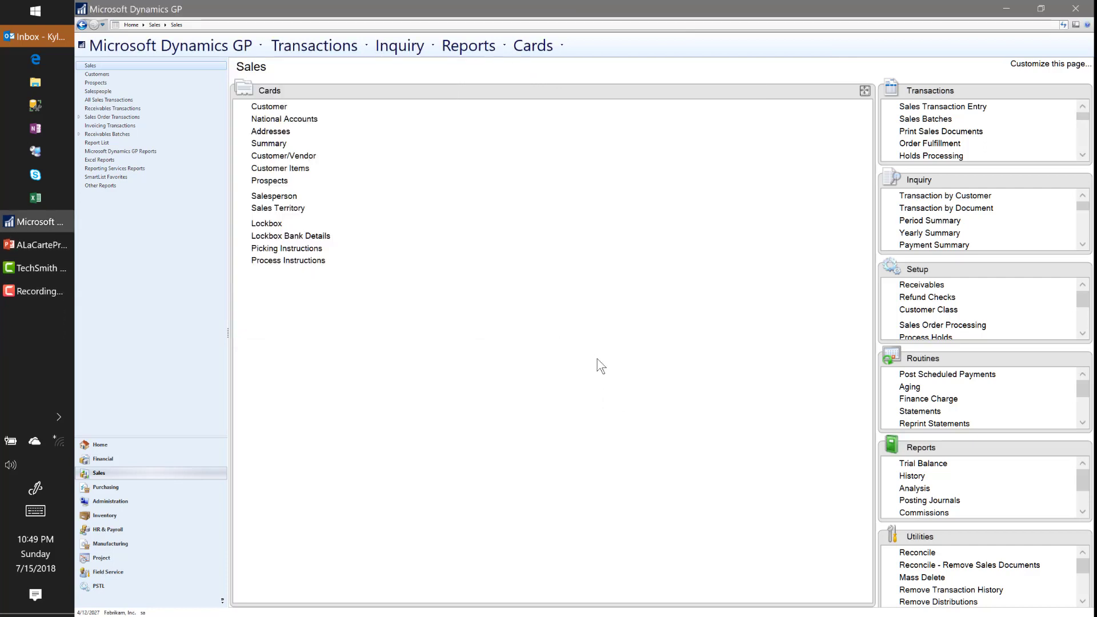
- Open the national accounts card and select Aaron Fitz Electrical as the parent customer
left_click(295, 123)
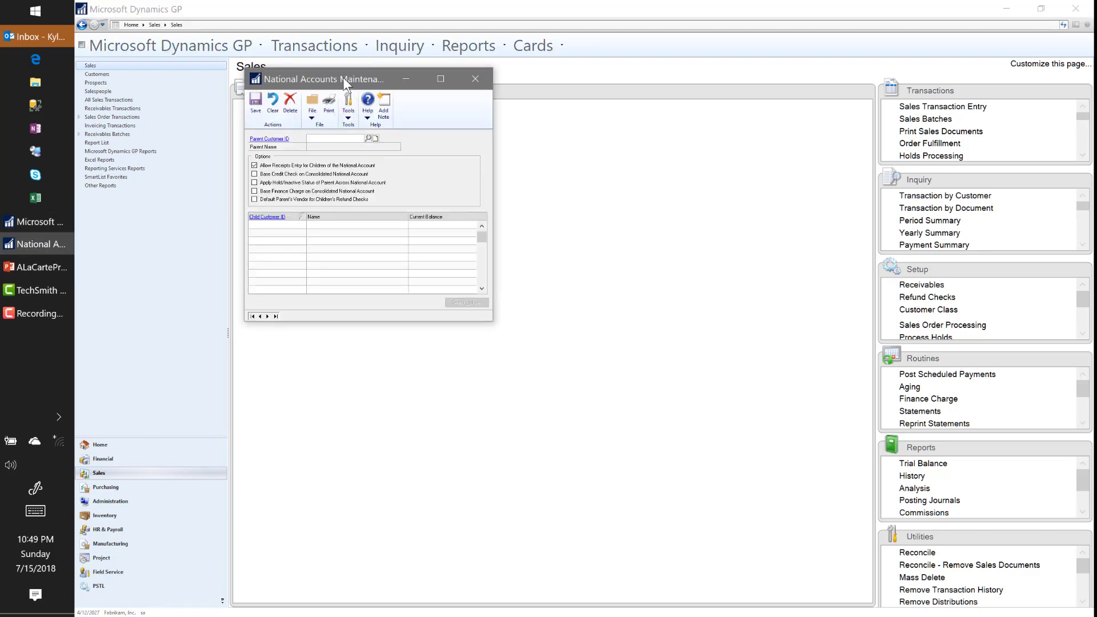
left_click_drag(344, 80, 593, 122)
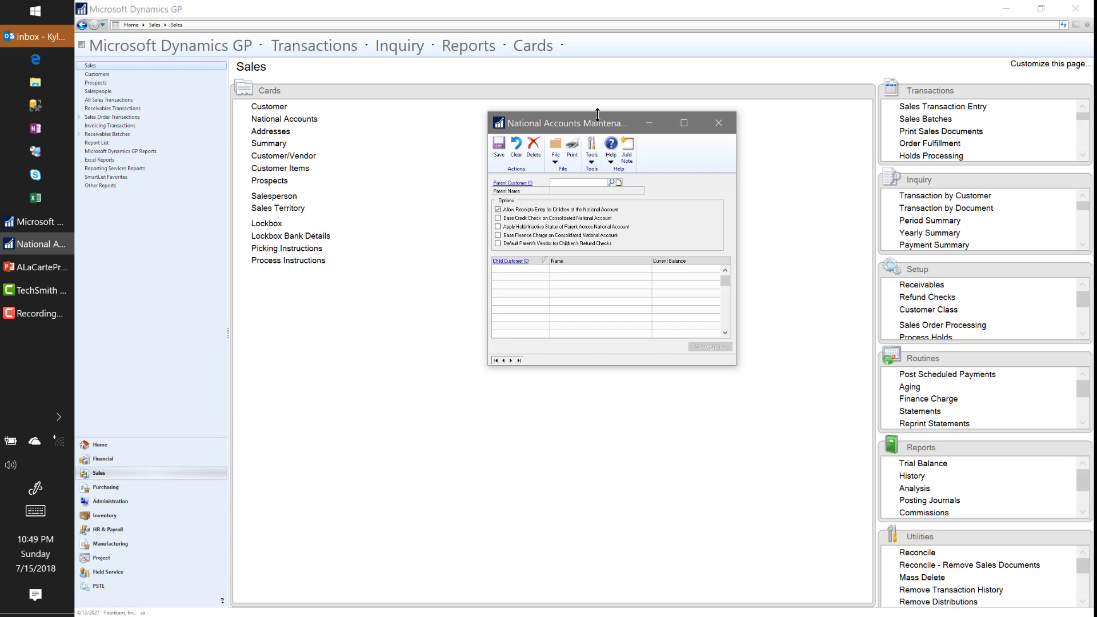
left_click(611, 183)
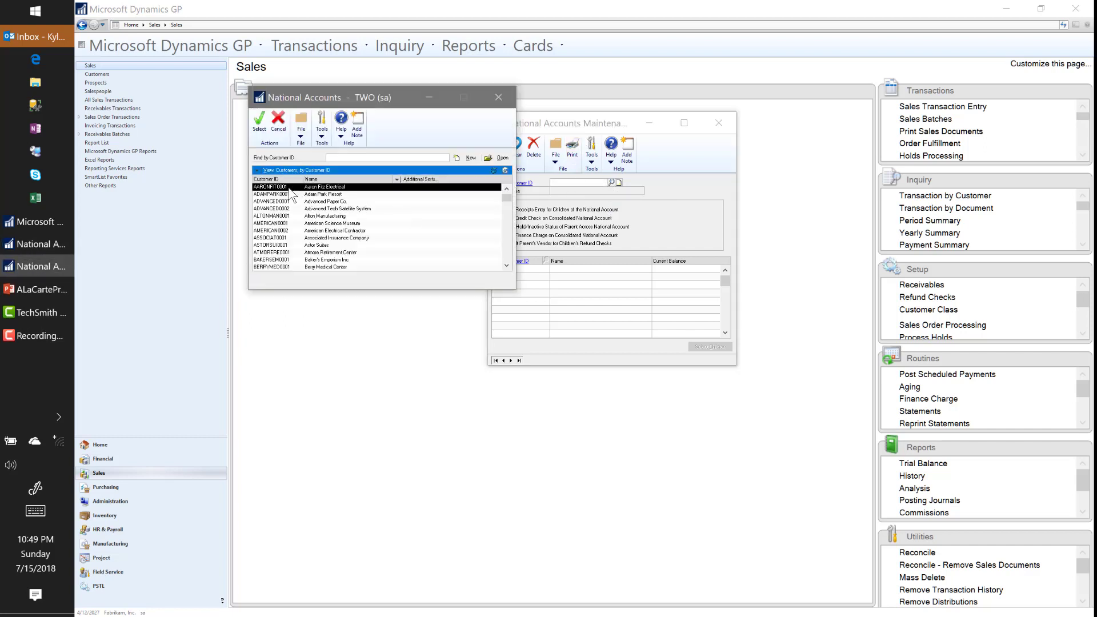
double_click(290, 187)
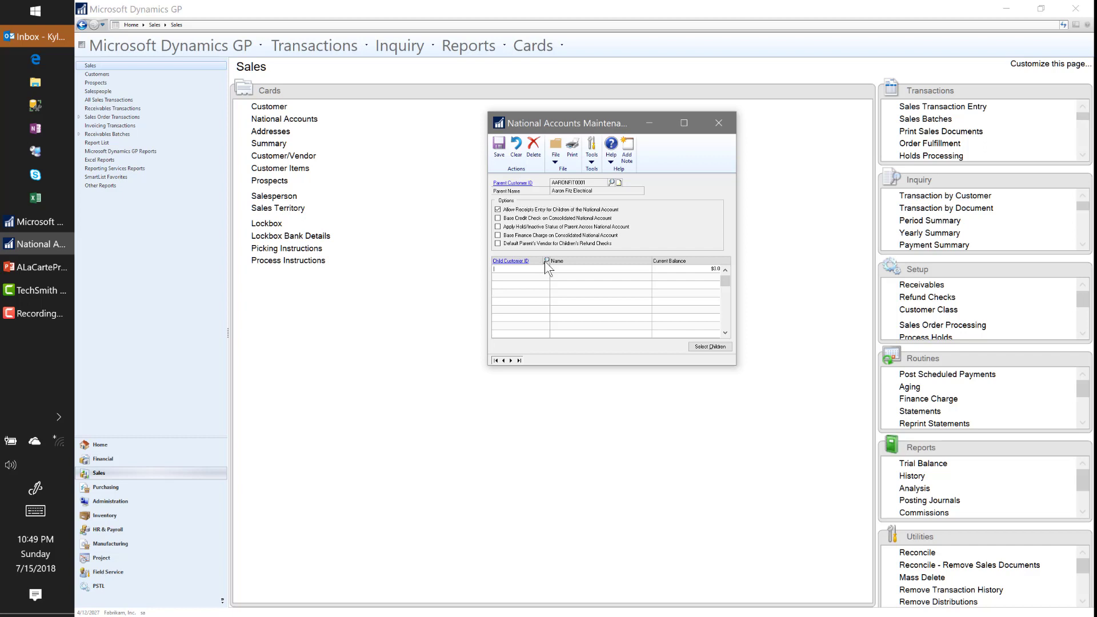
- Add Adam Park Resort and Advanced Paper Co. as child customers, and clear and close the national account without saving
left_click(546, 261)
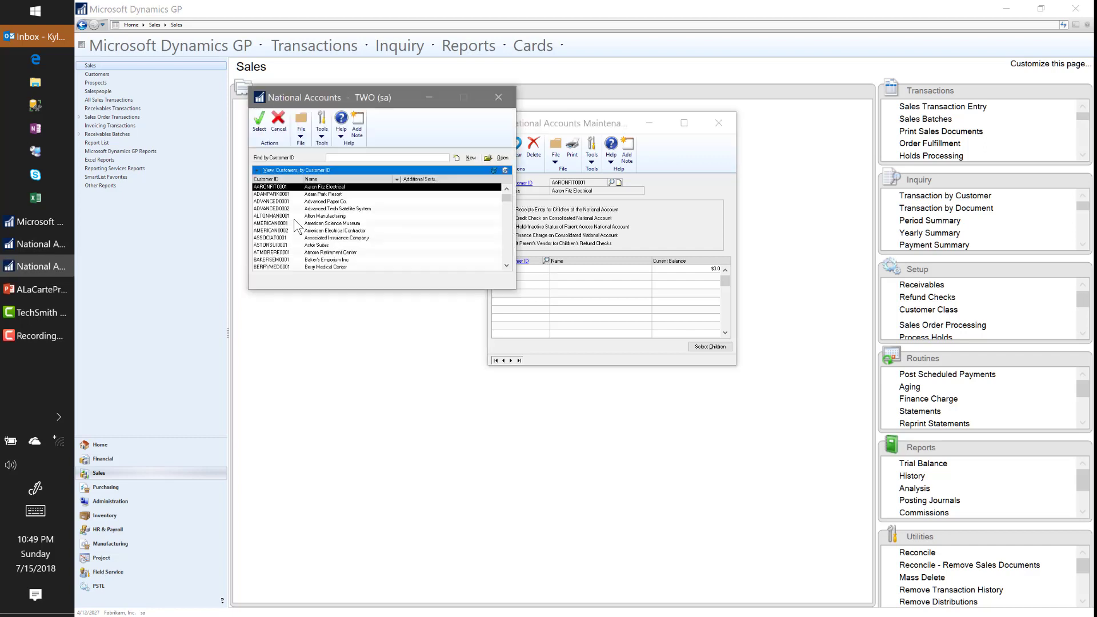
double_click(273, 194)
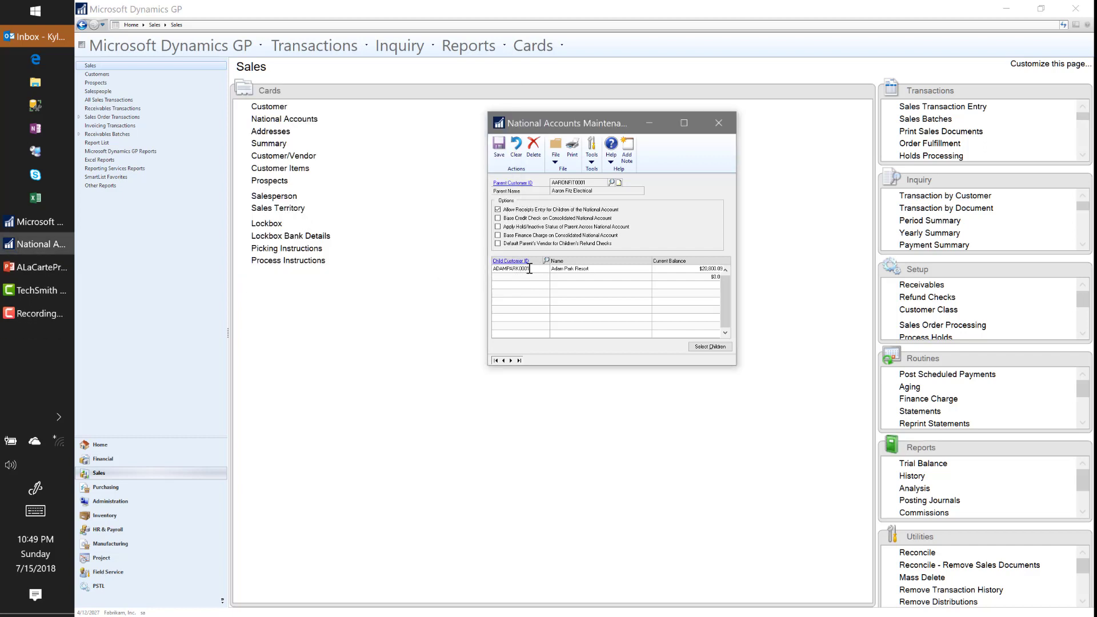
left_click(546, 260)
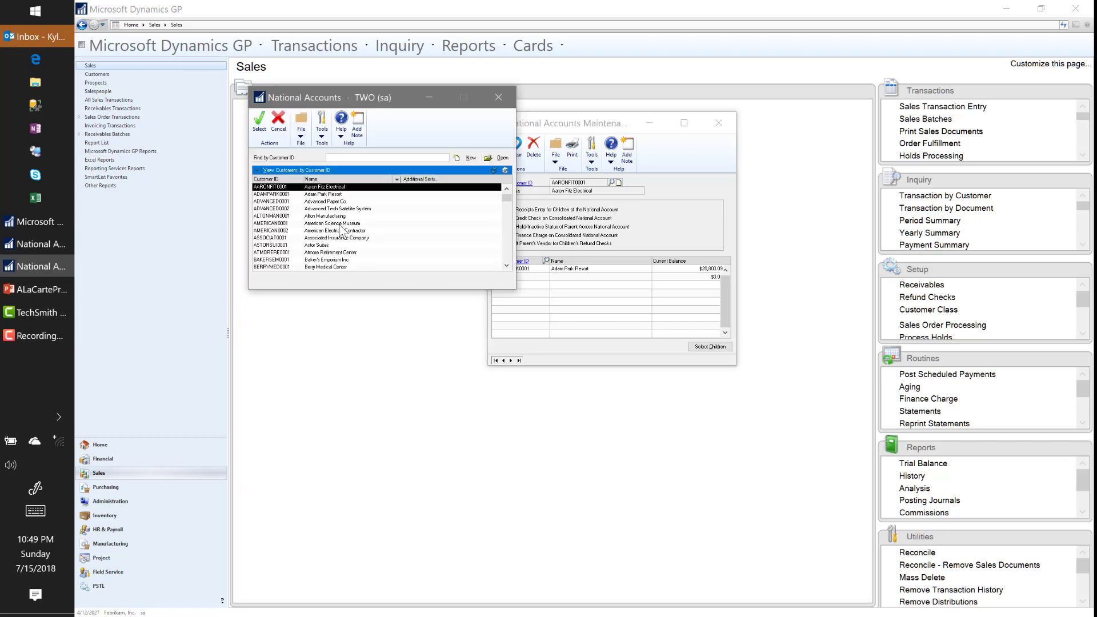
left_click(319, 202)
double_click(319, 202)
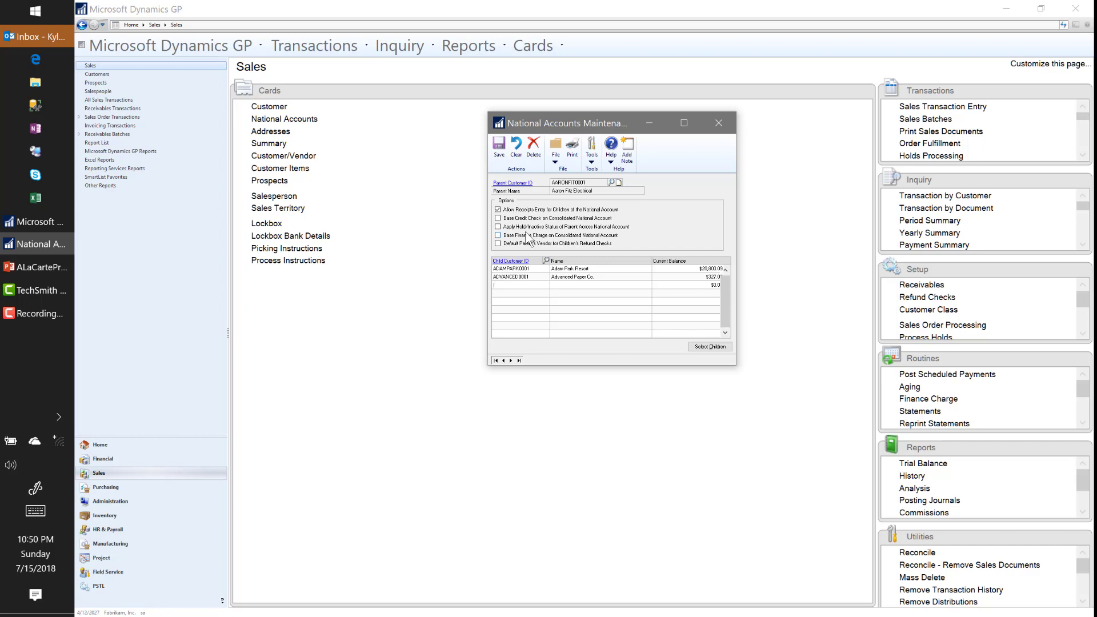
left_click(516, 149)
left_click(718, 123)
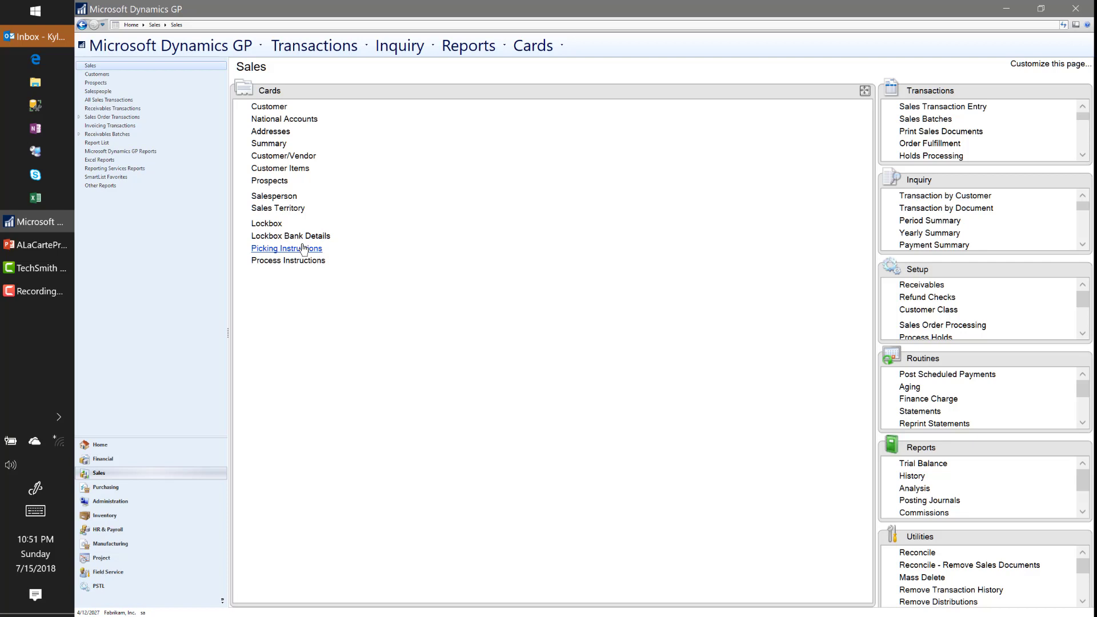
- Start a new receivables transaction with the Sales / Invoices document type and the default document number
left_click(1082, 93)
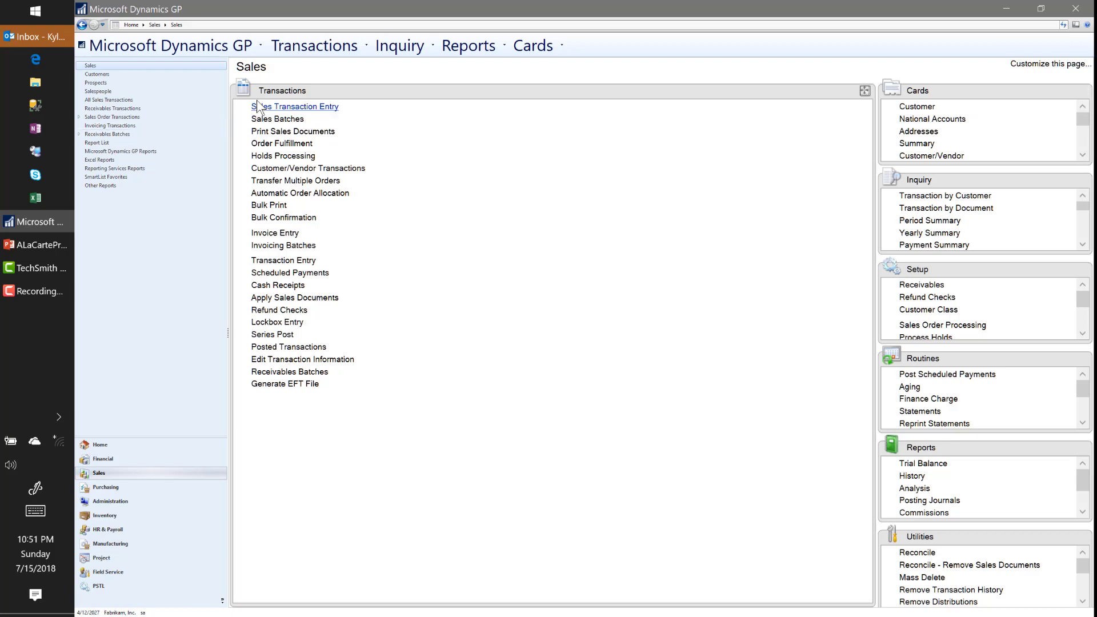
left_click(301, 263)
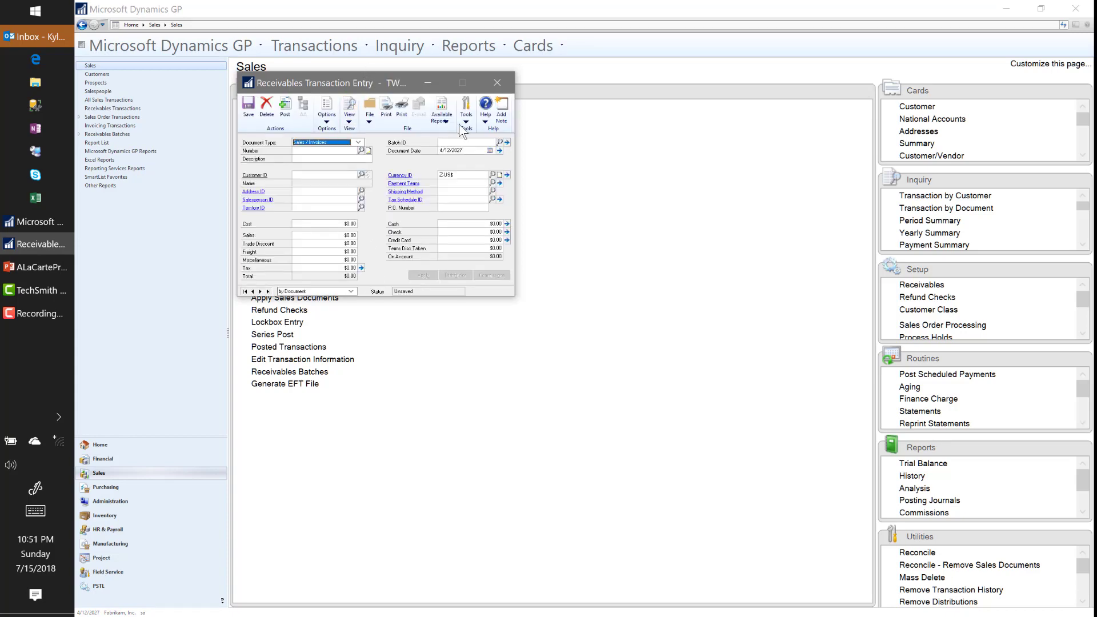
left_click_drag(363, 83, 608, 181)
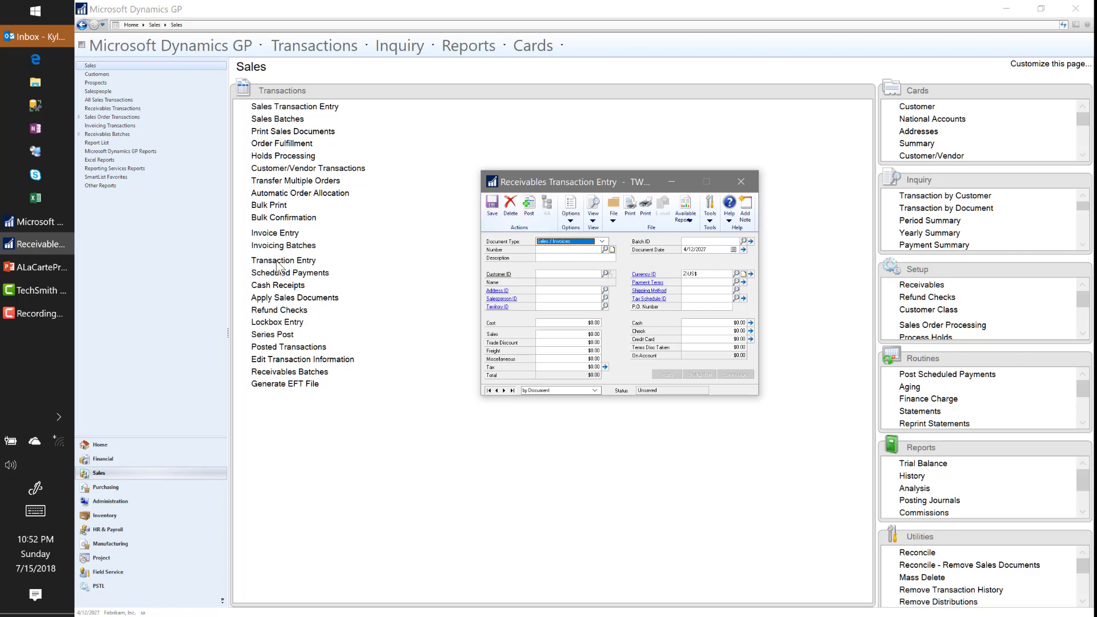
left_click(561, 250)
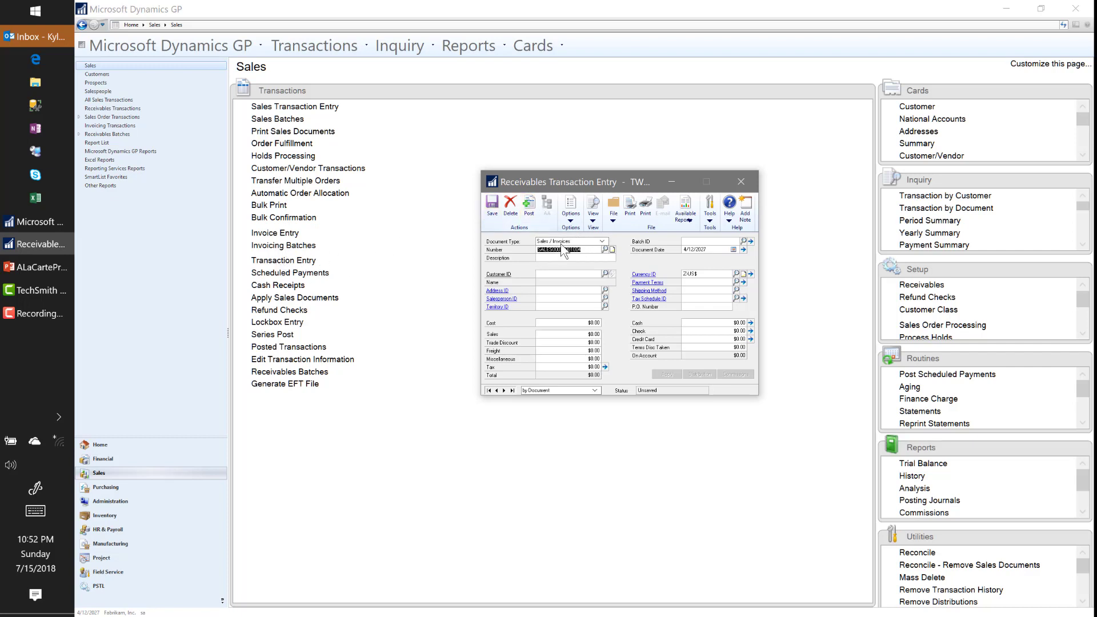
left_click(562, 242)
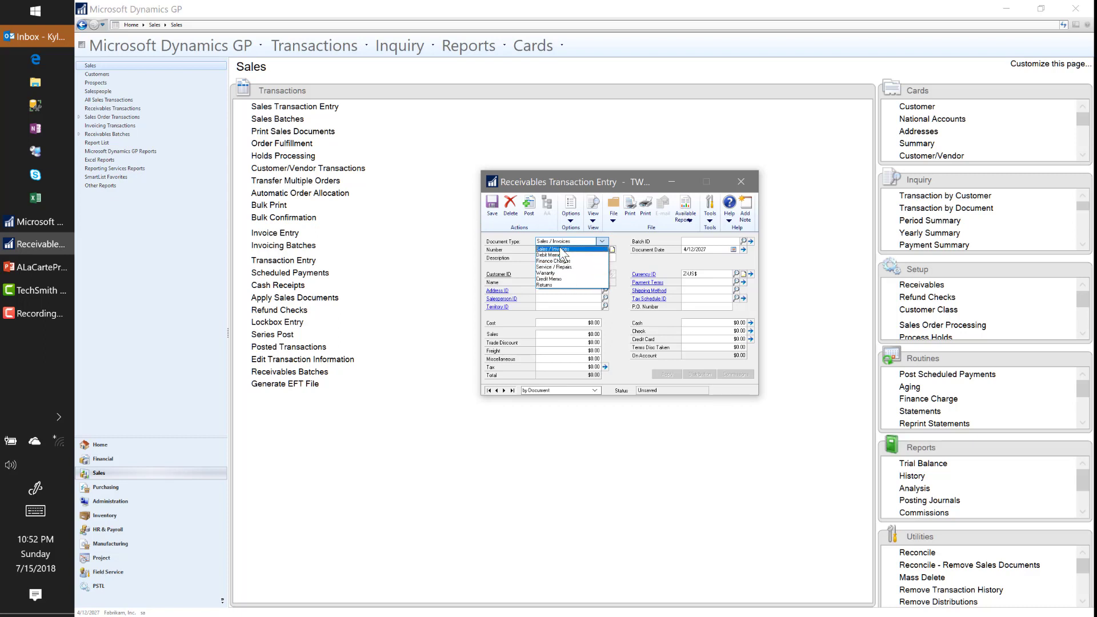
left_click(564, 249)
left_click(565, 260)
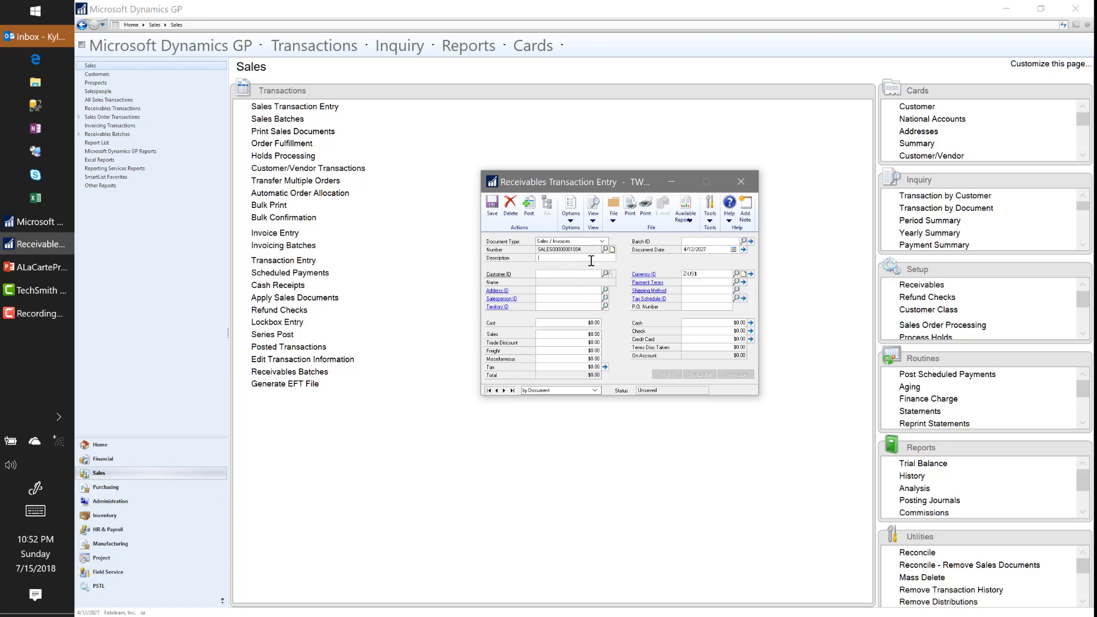
- Describe the transaction as "INvoice for services" and add a new batch whose ID ends in AR071518
type("INV")
type("071518")
key("Tab")
key("Return")
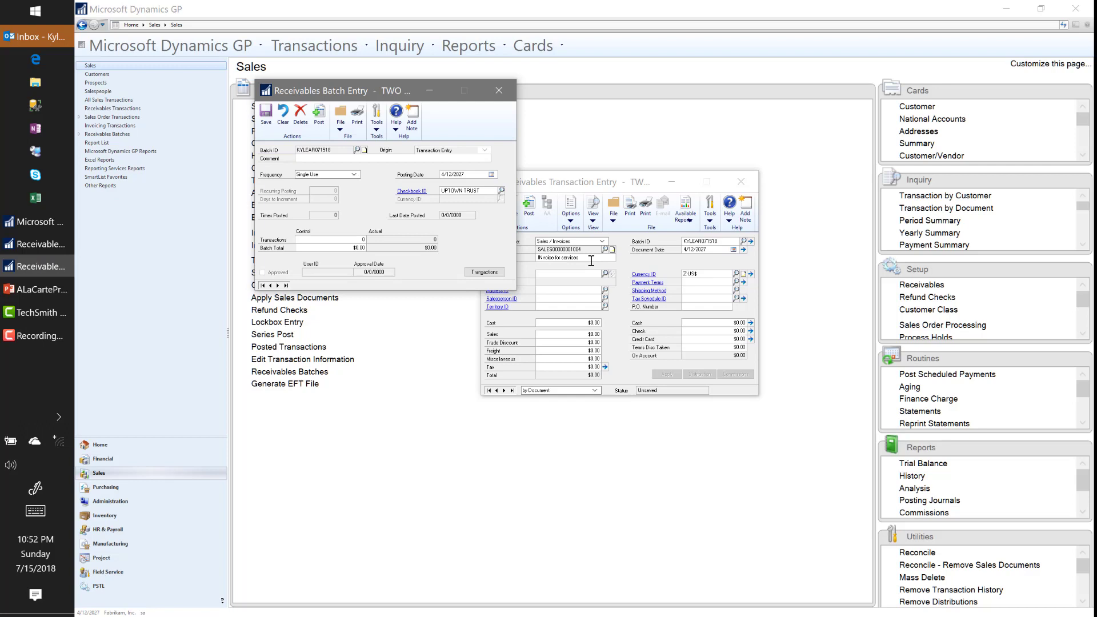
- Give the new receivables batch the comment "Daily Sales INvoice Pro", keep its default settings, and save it
type("Daily Sales INvoice Pro")
key("Tab")
key("Tab")
key("Tab")
key("alt+s")
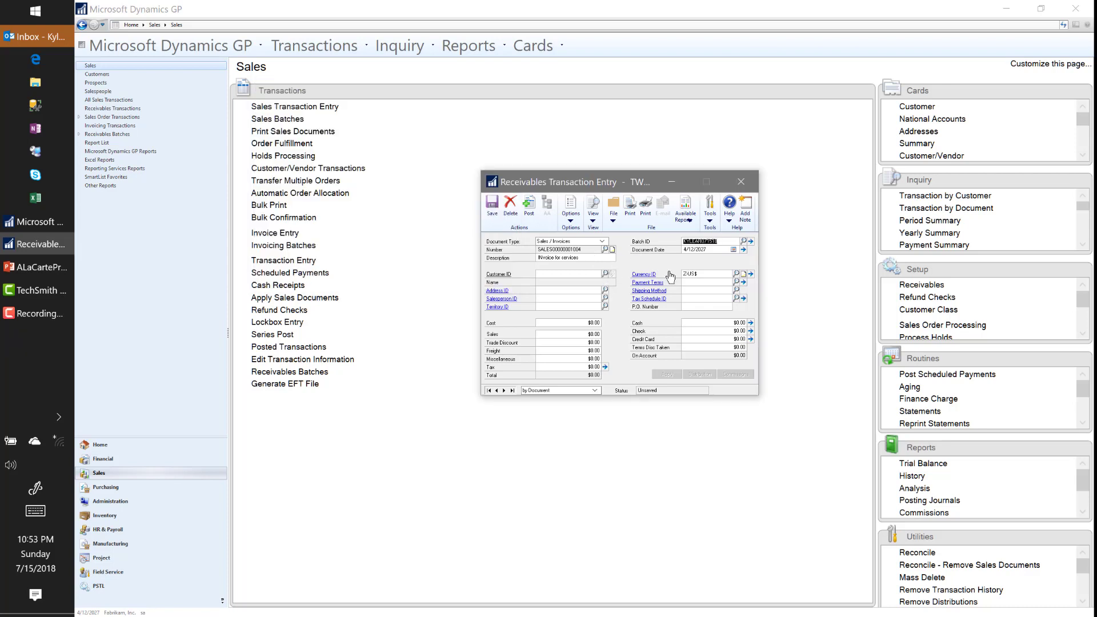
- Keep the document date and assign Aaron Fitz Electrical as the invoice's customer, leaving the P.O. number blank
key("Tab")
left_click(542, 274)
left_click(604, 274)
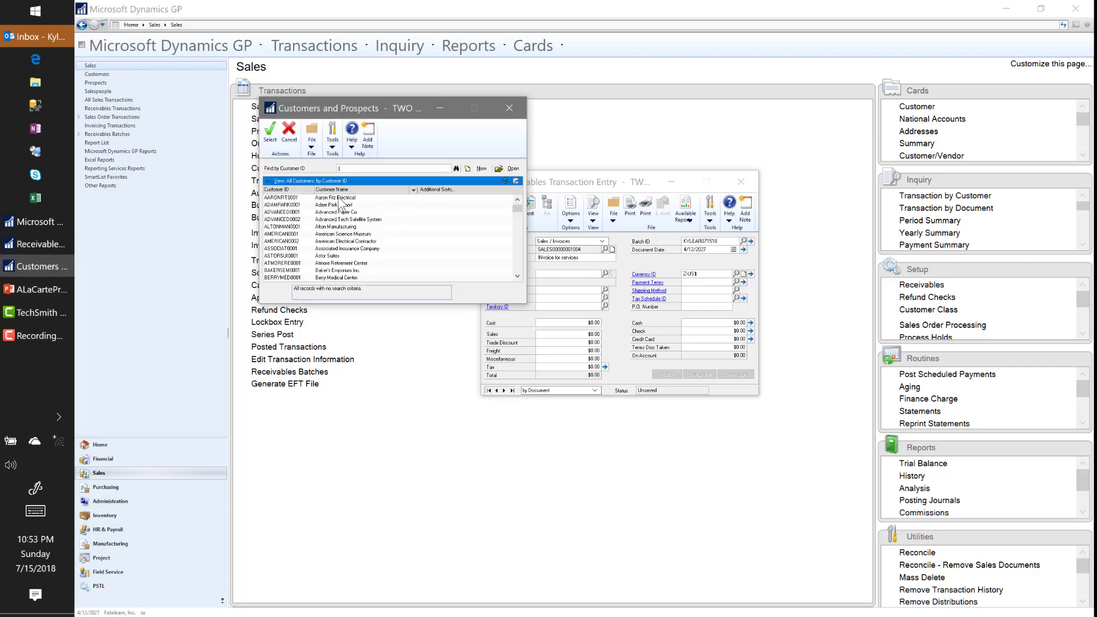
double_click(342, 197)
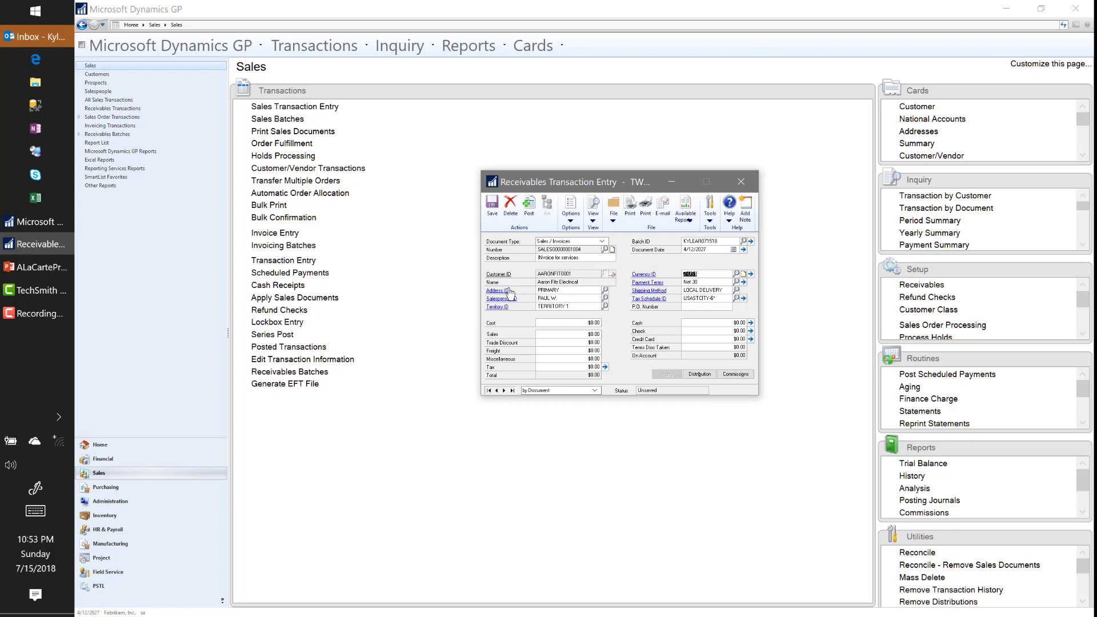
key("Tab")
left_click(698, 307)
- Enter a sales amount of $5,000.00, a trade discount of $10.00 and freight of $45.00 on the invoice
left_click(580, 333)
left_click(586, 324)
left_click(584, 334)
type("5,000.00")
key("Tab")
type("10")
key("Tab")
type("450")
key("BackSpace")
key("Tab")
key("Tab")
key("Tab")
key("shift+Tab")
- Check the shipping type of the invoice's LOCAL DELIVERY shipping method and close its details
left_click(696, 291)
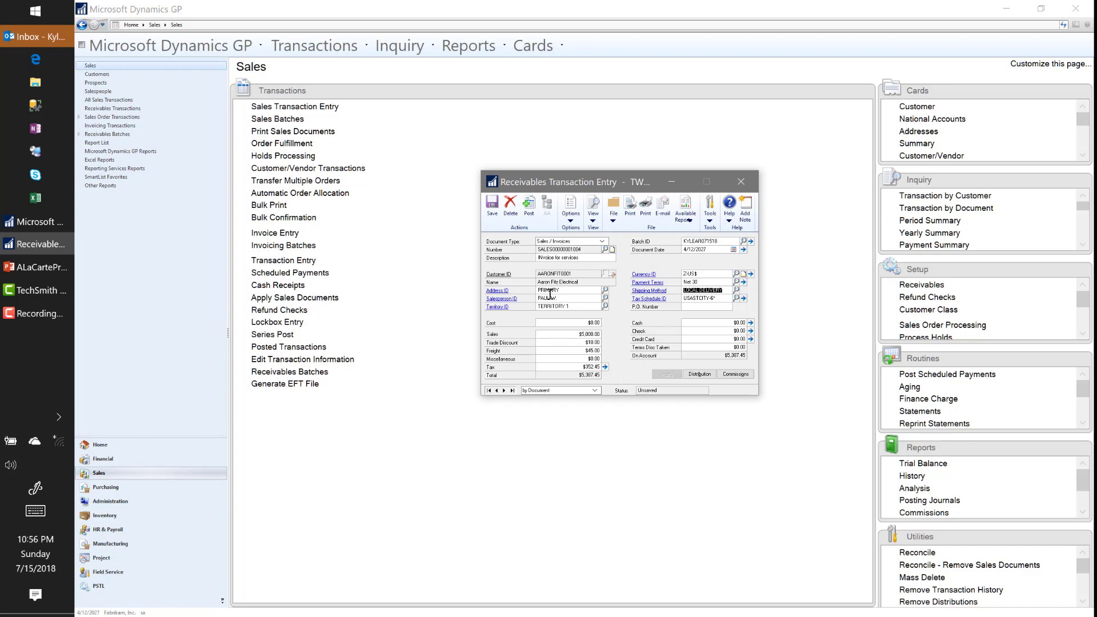
left_click(645, 291)
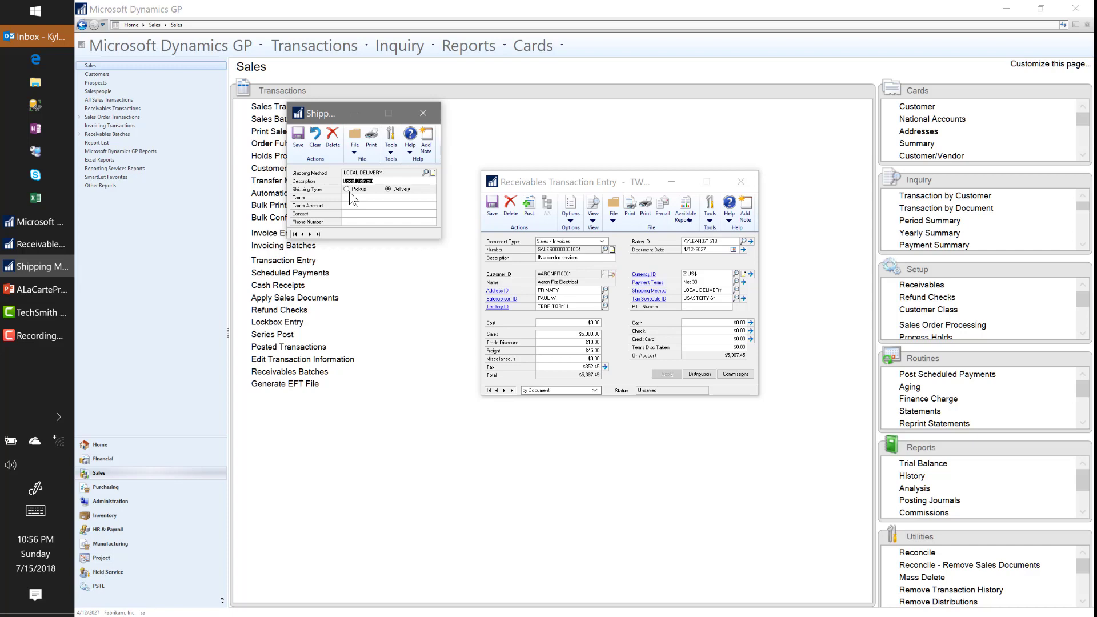
left_click(423, 112)
- Try a $1,000.00 cash payment on the invoice, close the cash receipt details, and clear the cash amount
left_click(695, 325)
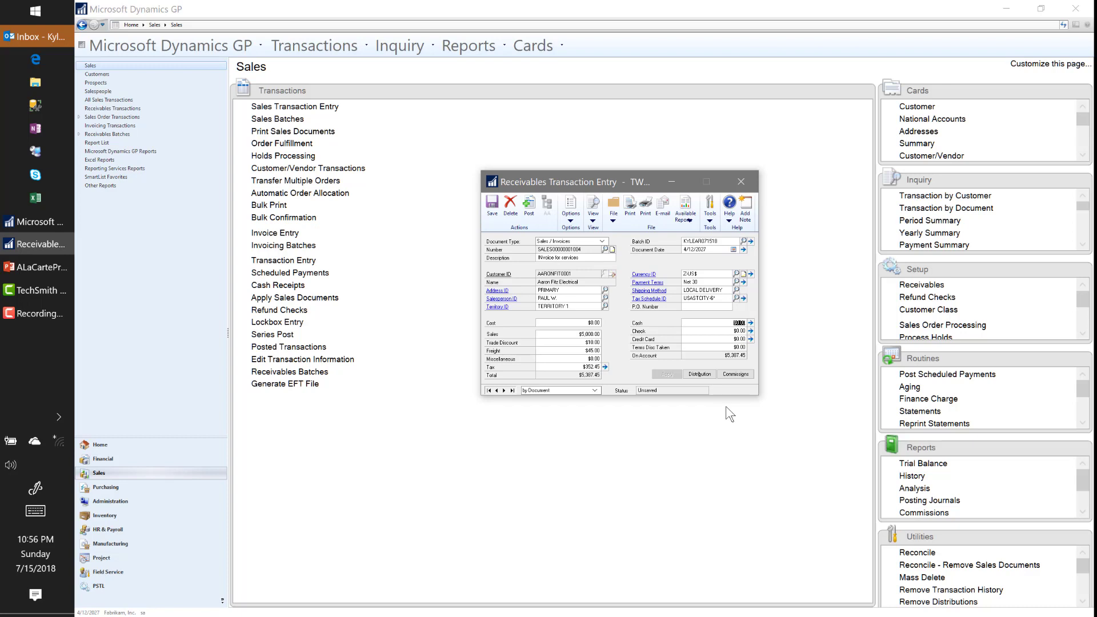
type("1000")
key("Tab")
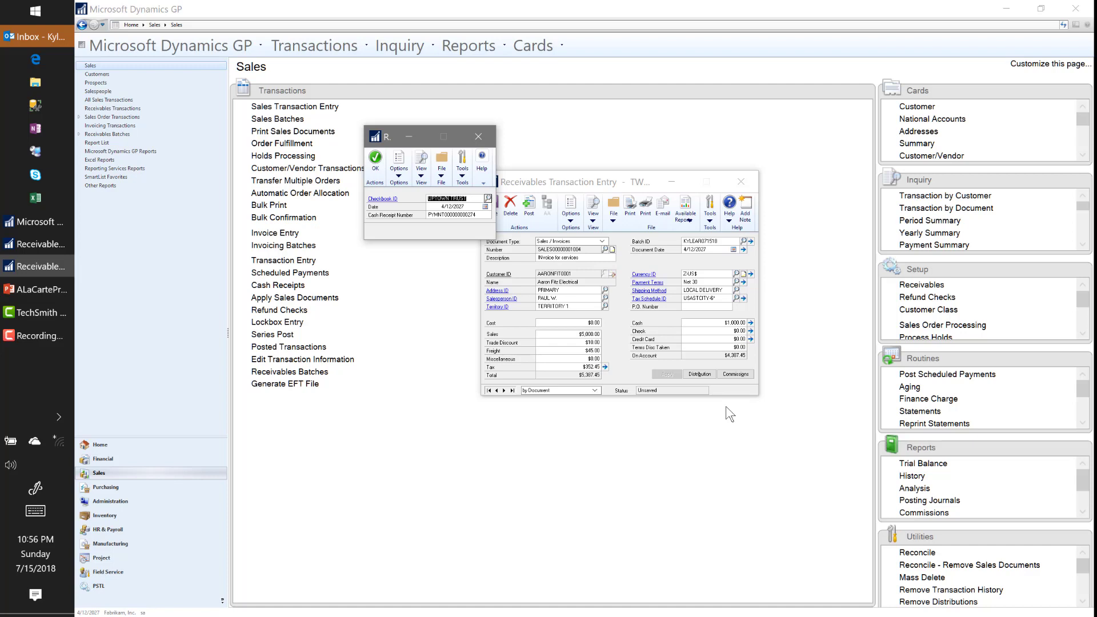
left_click(480, 136)
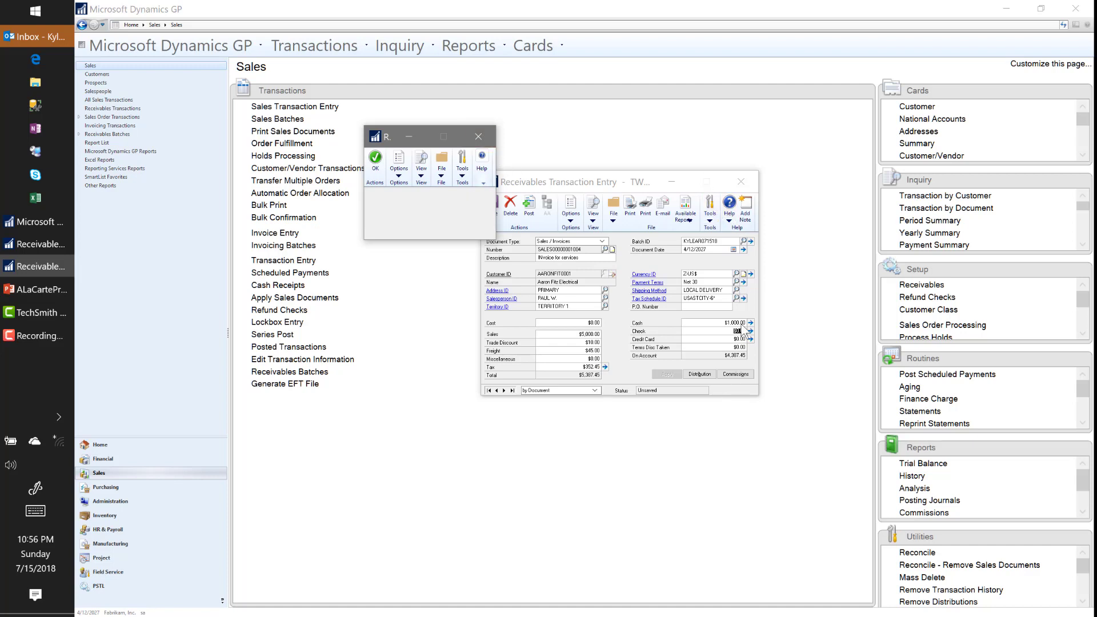
left_click(718, 323)
key("BackSpace")
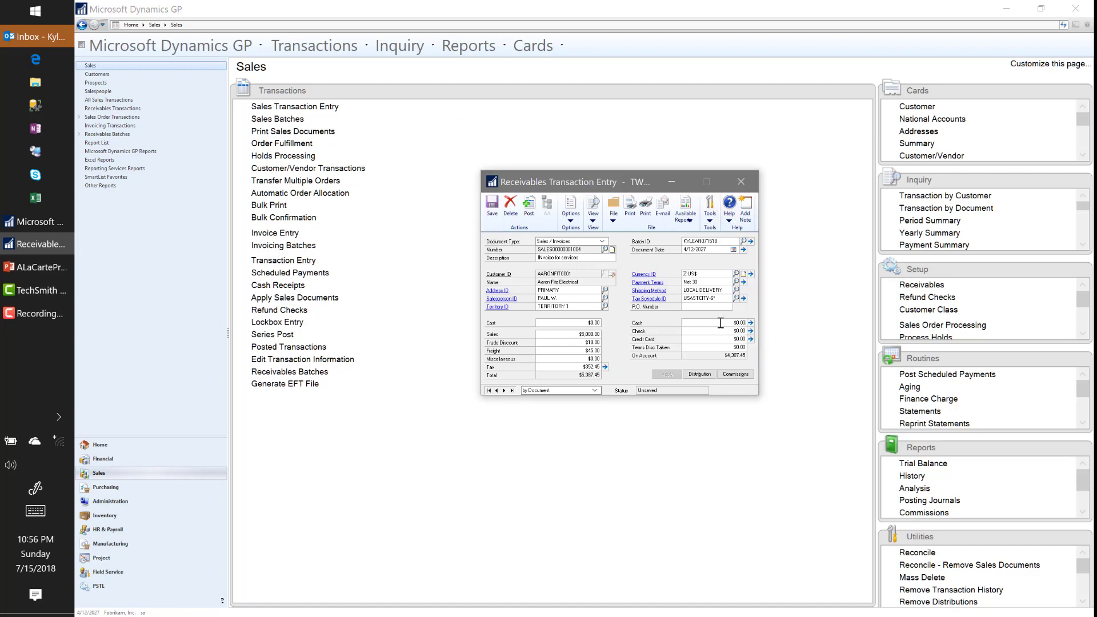
- Pass through the remaining payment fields without entering amounts and open the invoice's account distributions for review
key("Tab")
key("Tab")
key("Tab")
key("Tab")
left_click(698, 373)
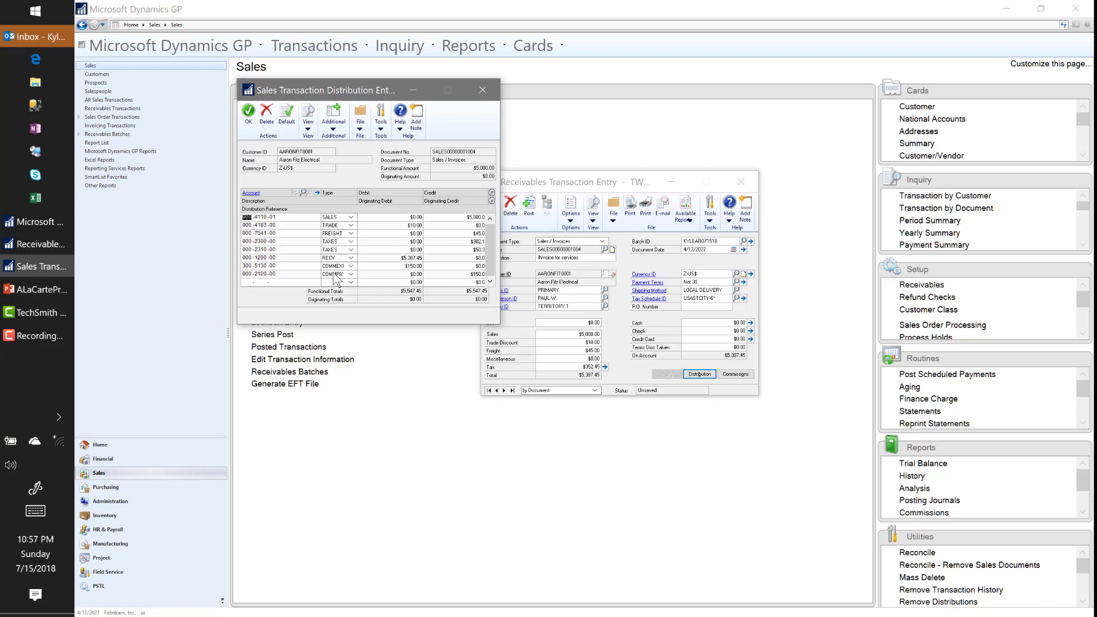
- Accept the account distributions and save the invoice to the batch, entering the credit limit override password
left_click(249, 115)
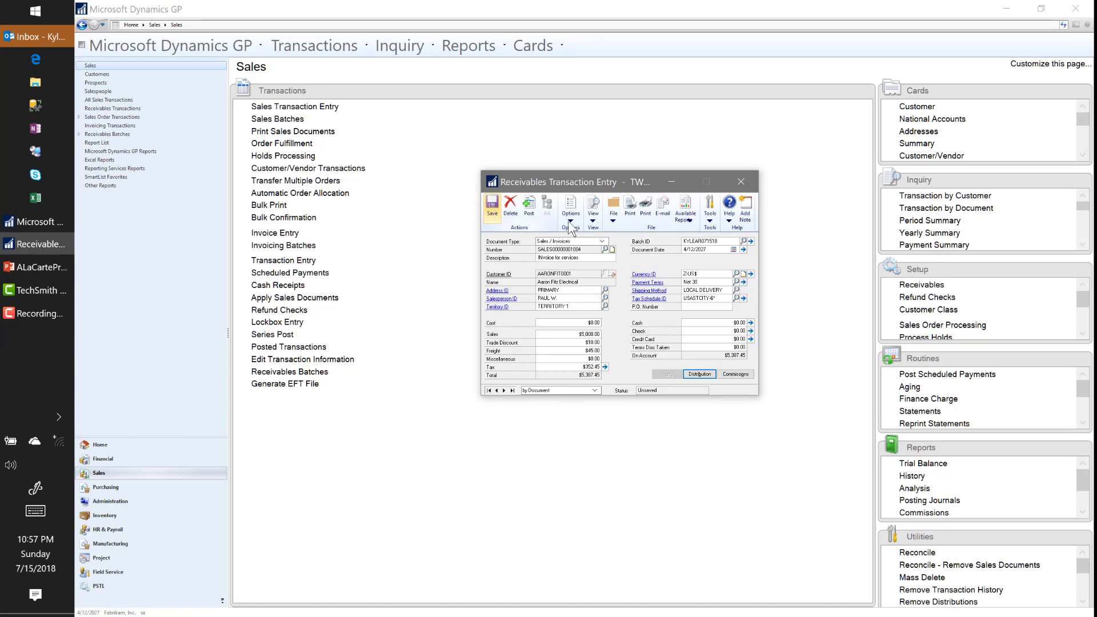
left_click(494, 207)
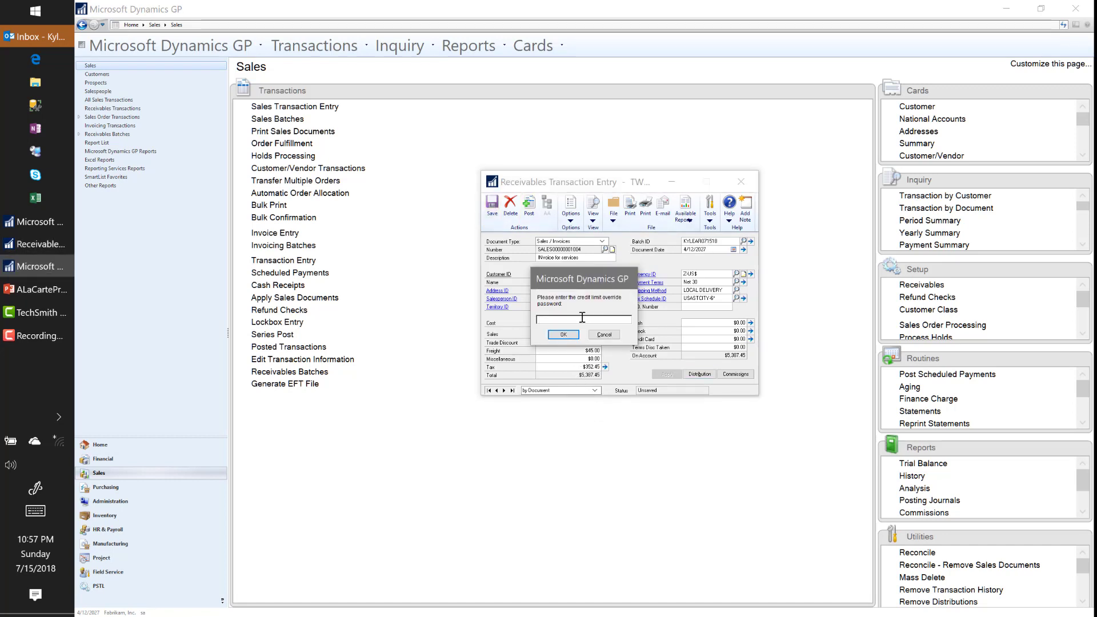
type("•••••")
key("Return")
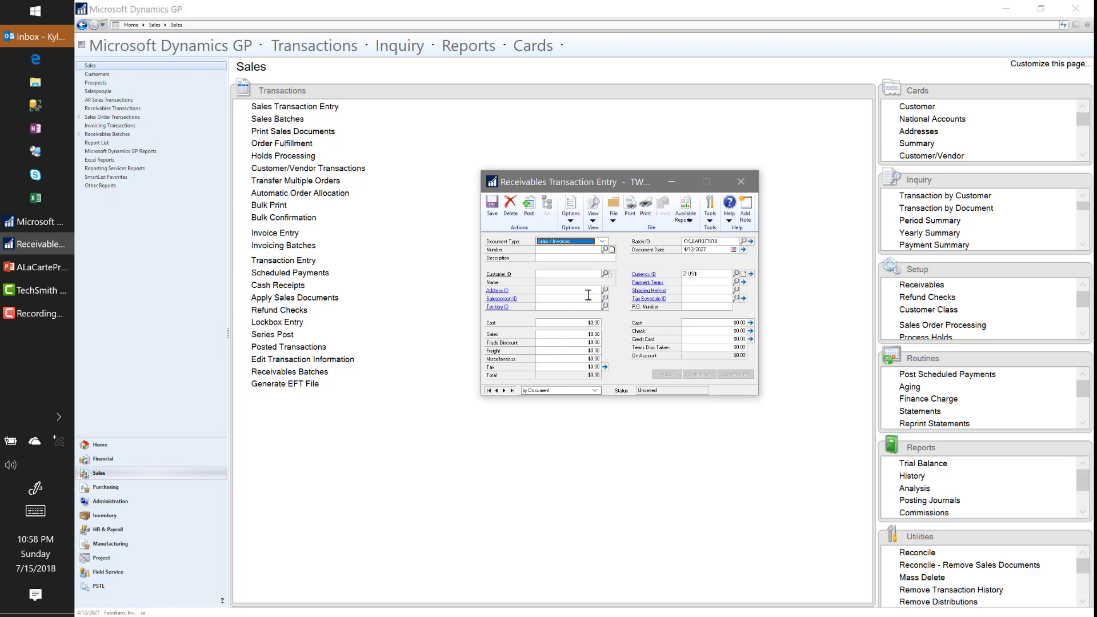
- Open the receivables batch's details from the transaction entry and close the transaction entry window
key("Tab")
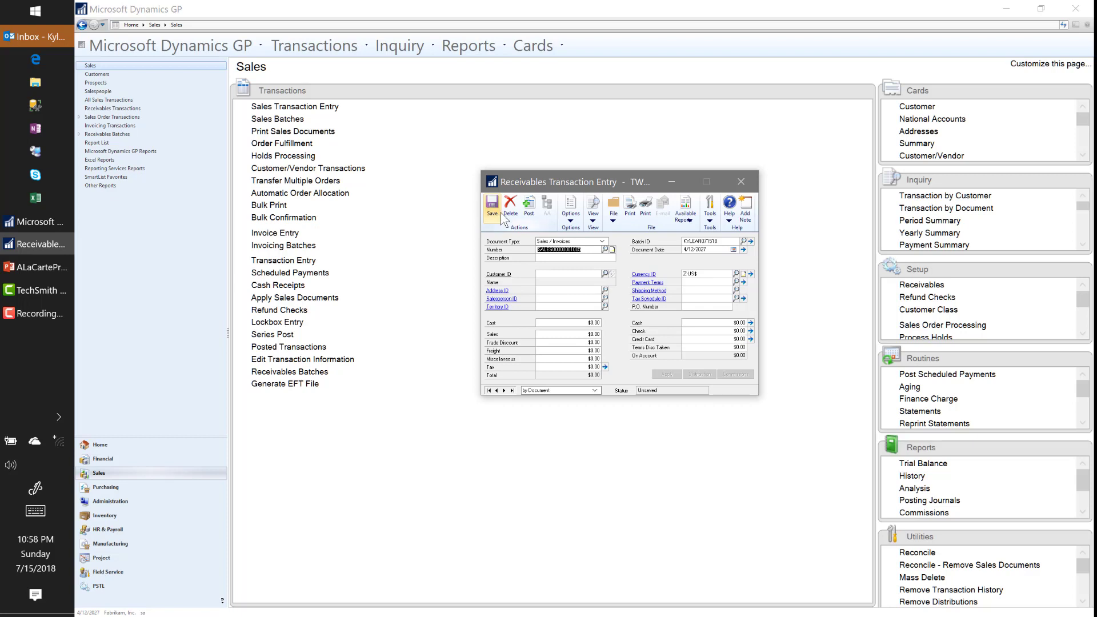
left_click(751, 241)
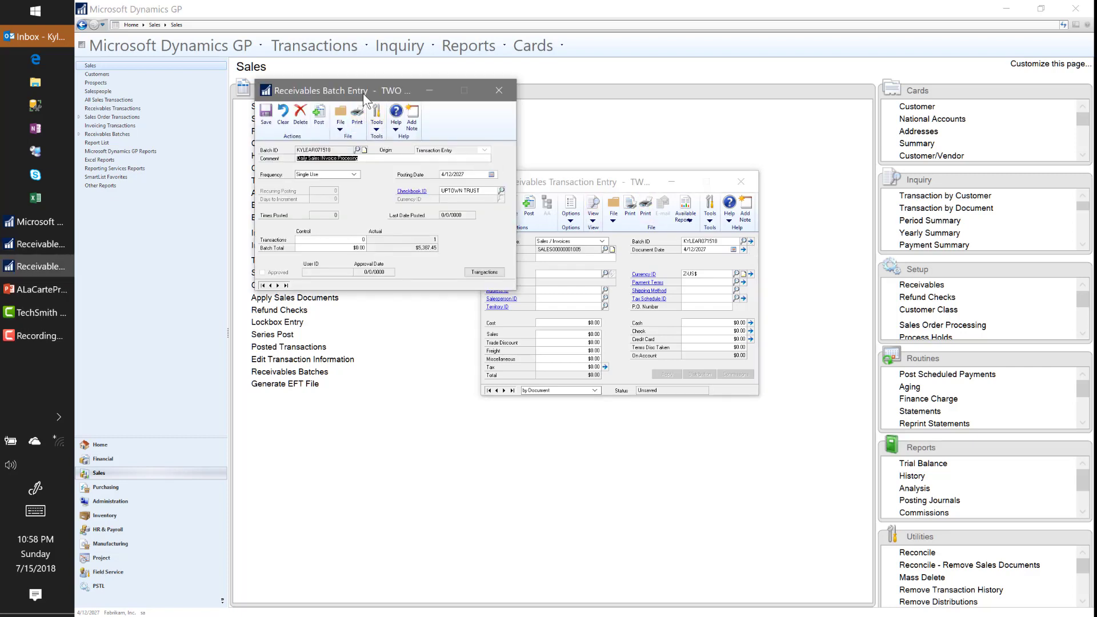
left_click(743, 181)
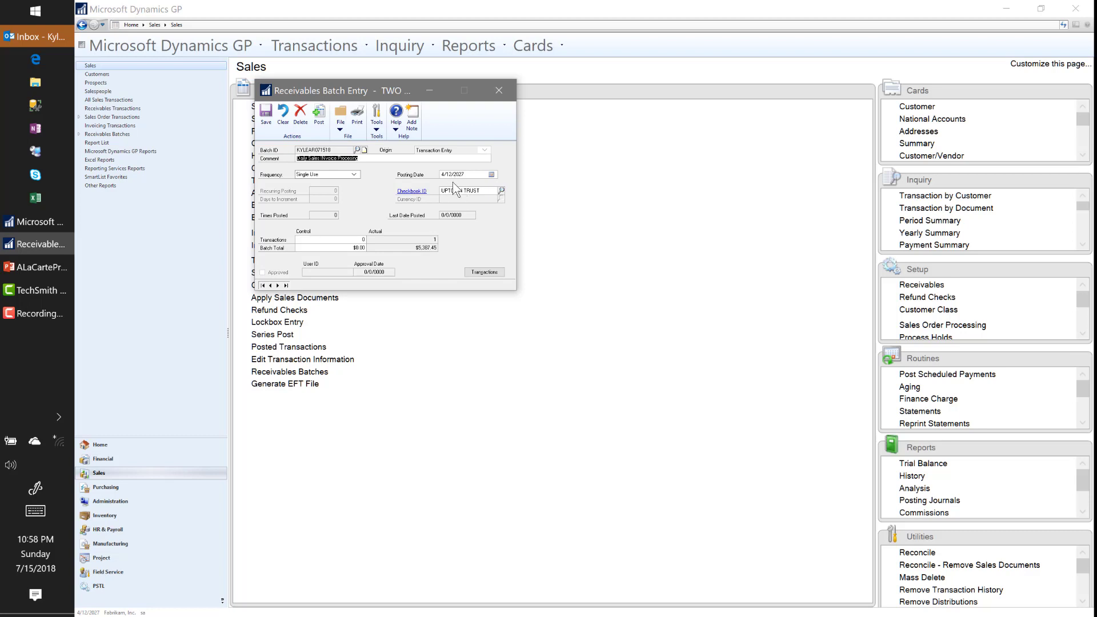
- Try a control count of 10 transactions on the batch and reset it to 0
left_click(357, 239)
type("10")
key("Tab")
left_click_drag(349, 237, 406, 231)
type("0")
key("Tab")
- Post the batch, send the Sales Entry Posting Journal to the screen, and skip the remaining posting reports
left_click(319, 114)
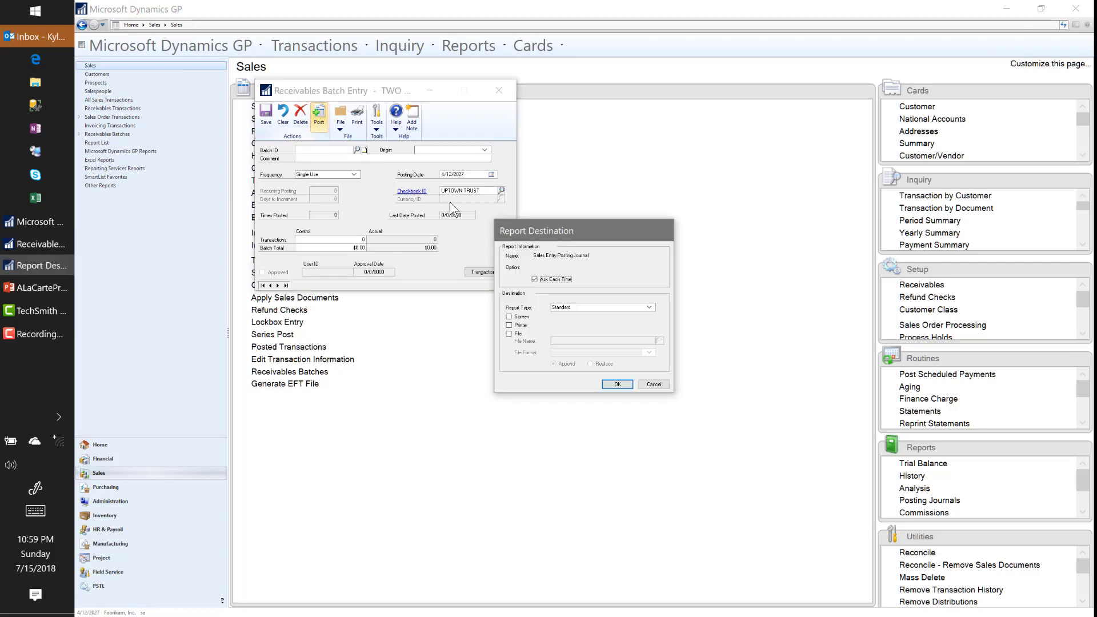
left_click(509, 316)
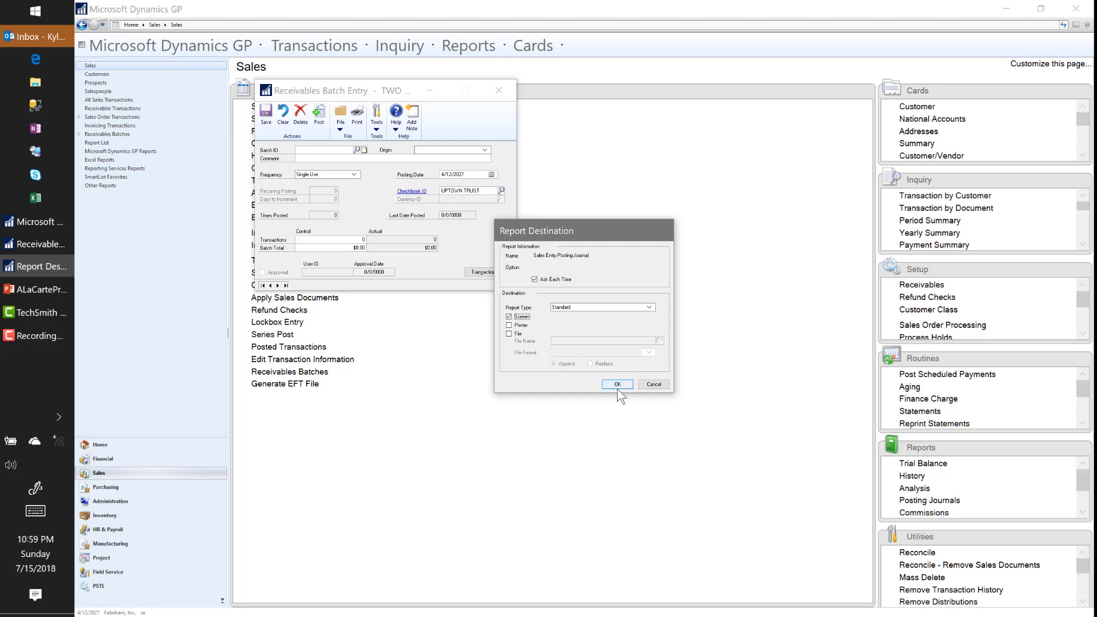
left_click(616, 383)
left_click(653, 384)
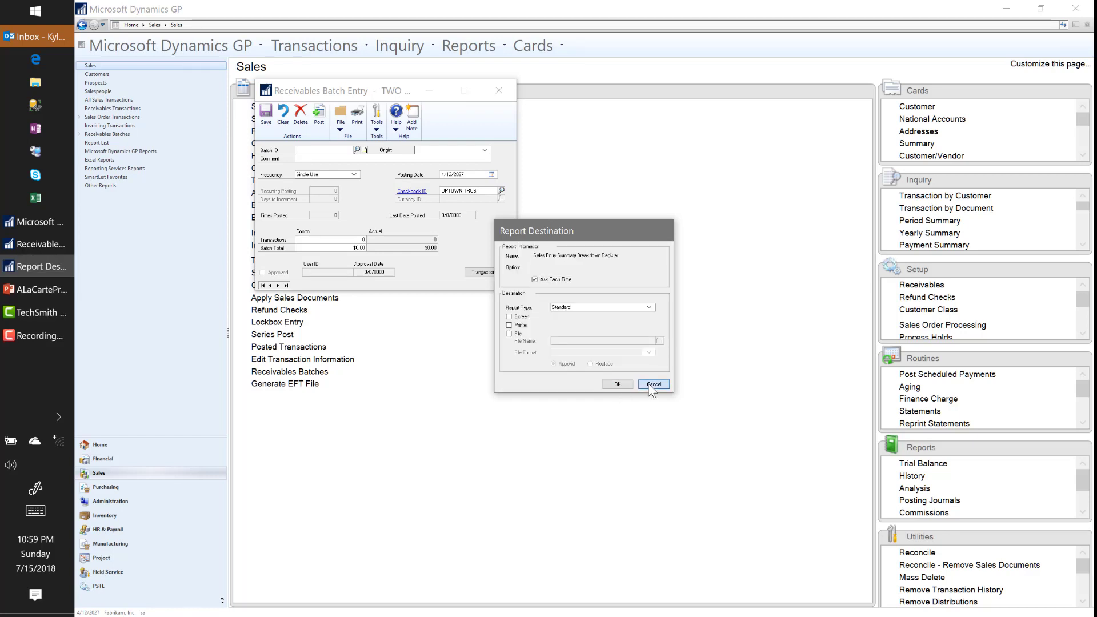
left_click(651, 384)
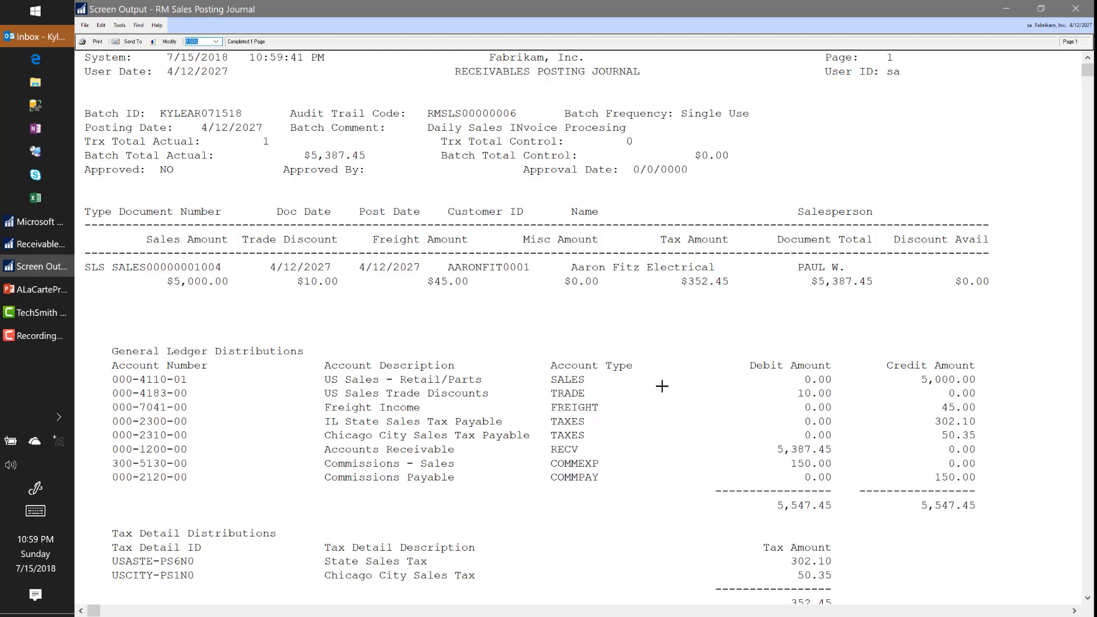
- Review the receivables posting journal's account, tax and commission distributions, and close the report and the batch entry
left_click(684, 381)
left_click(709, 477)
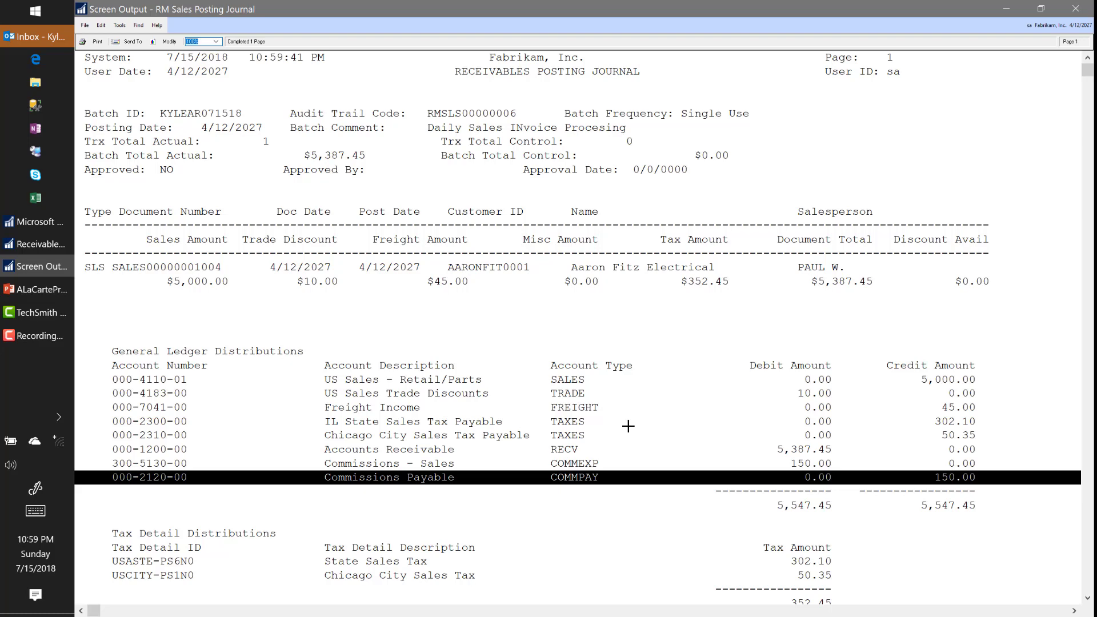
scroll(628, 432, "down", 3)
left_click(774, 440)
left_click(786, 453)
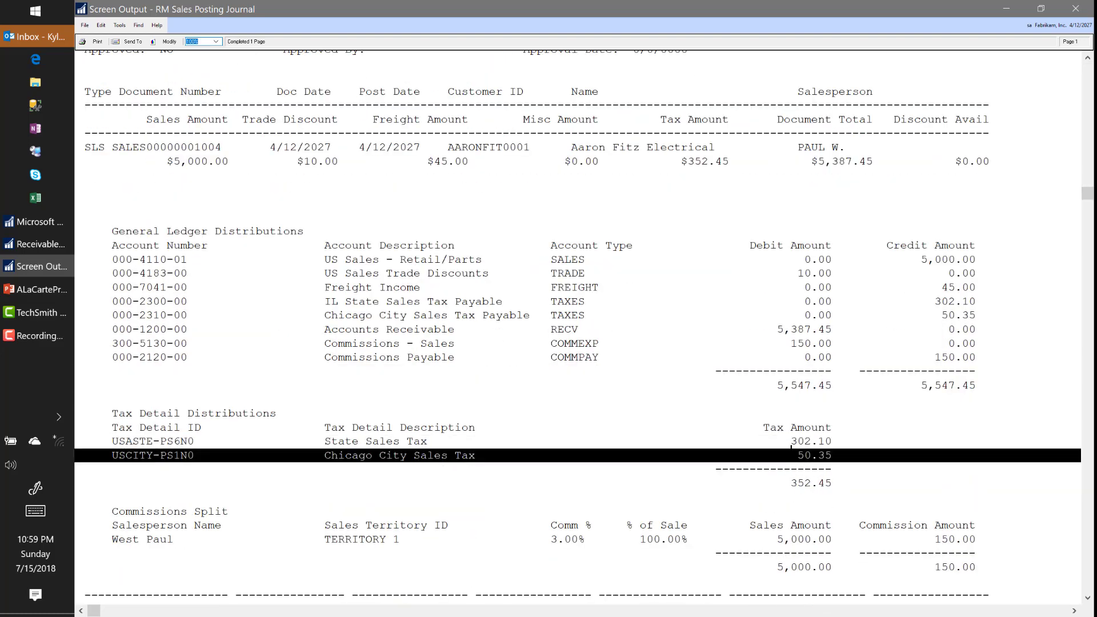
scroll(793, 473, "down", 1)
left_click(768, 495)
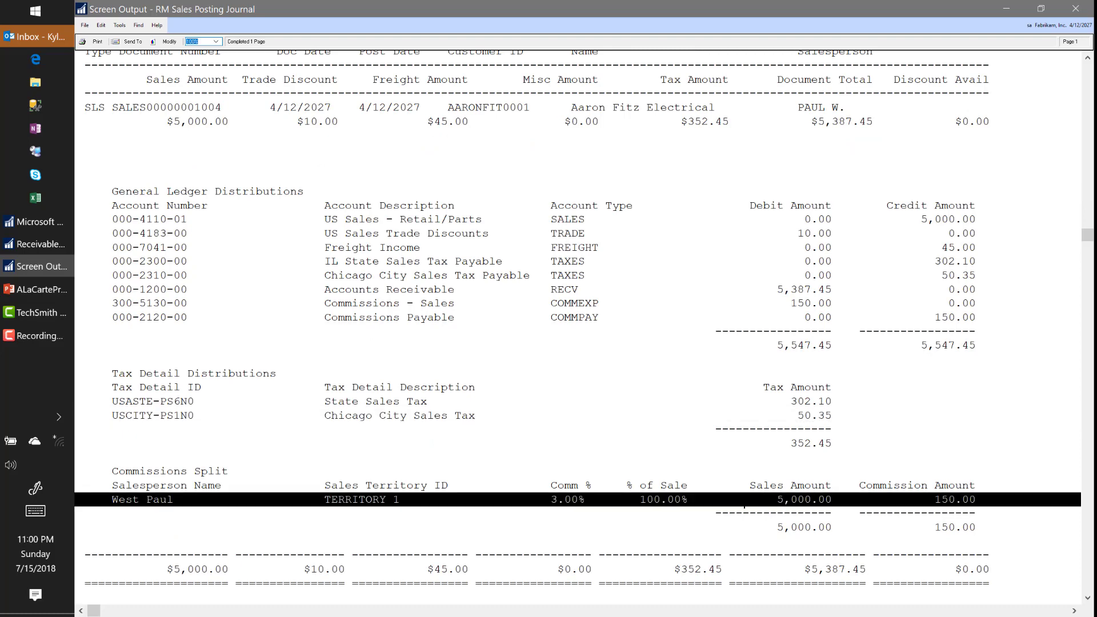
scroll(580, 434, "down", 5)
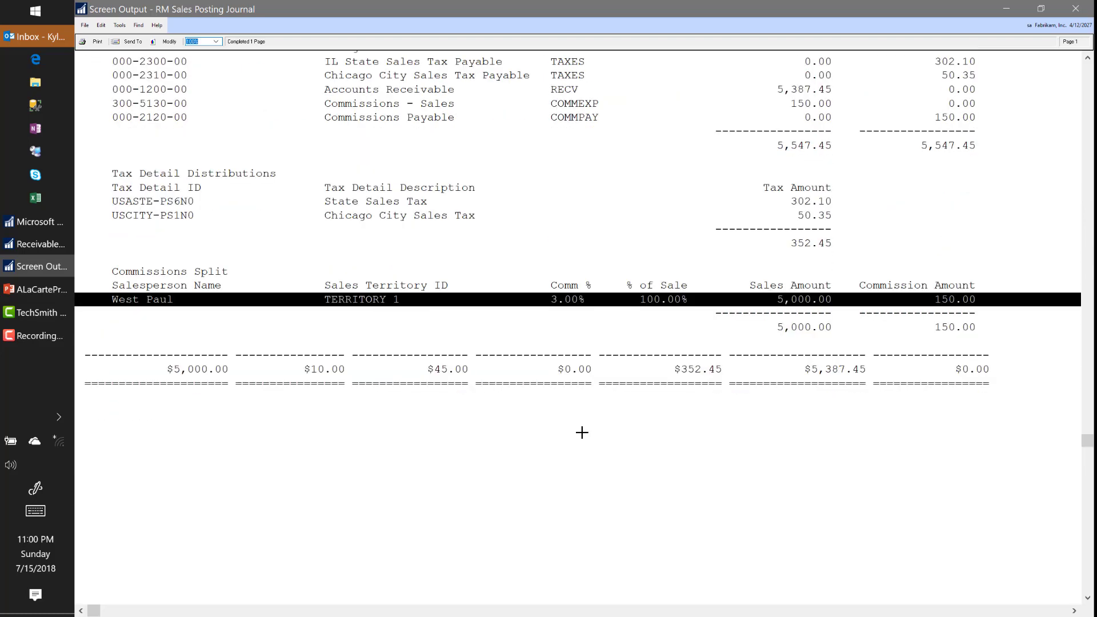
scroll(421, 318, "up", 9)
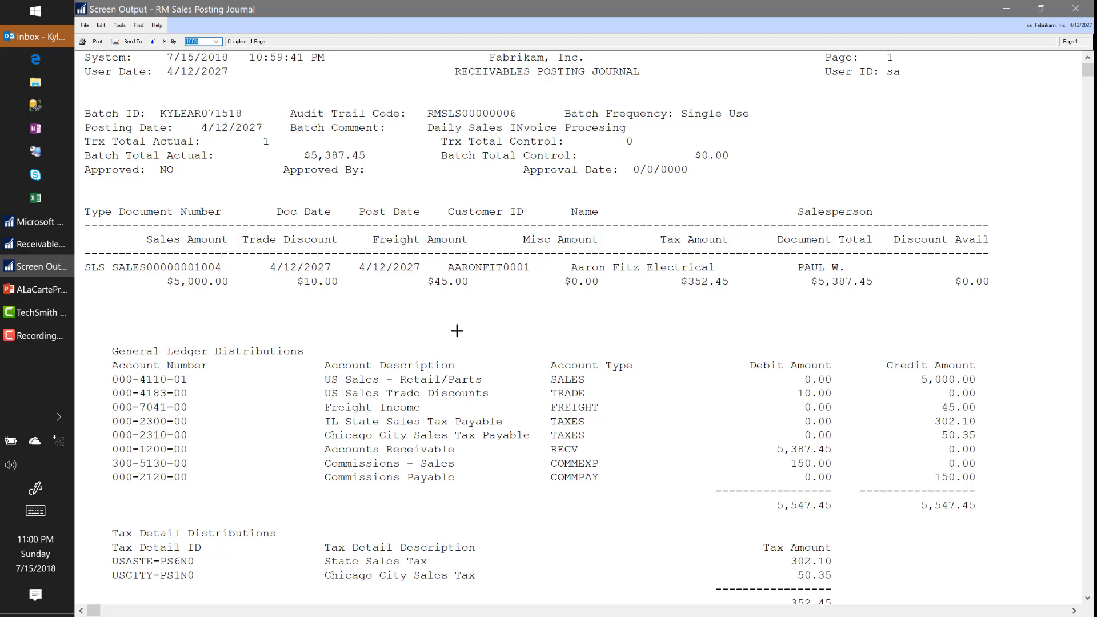
left_click(1075, 9)
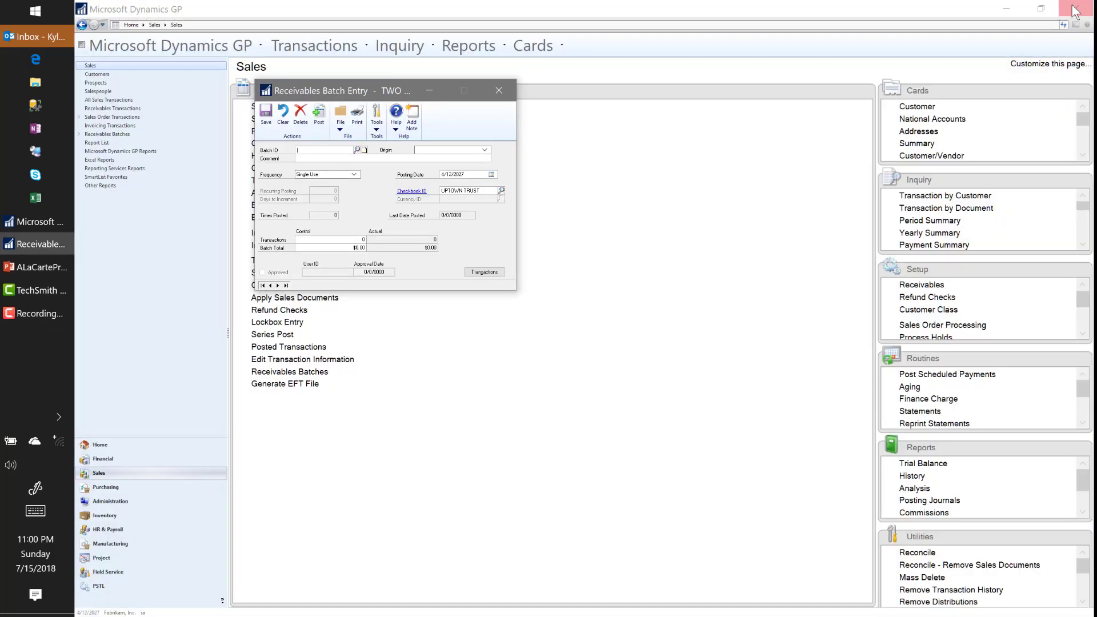
left_click(496, 89)
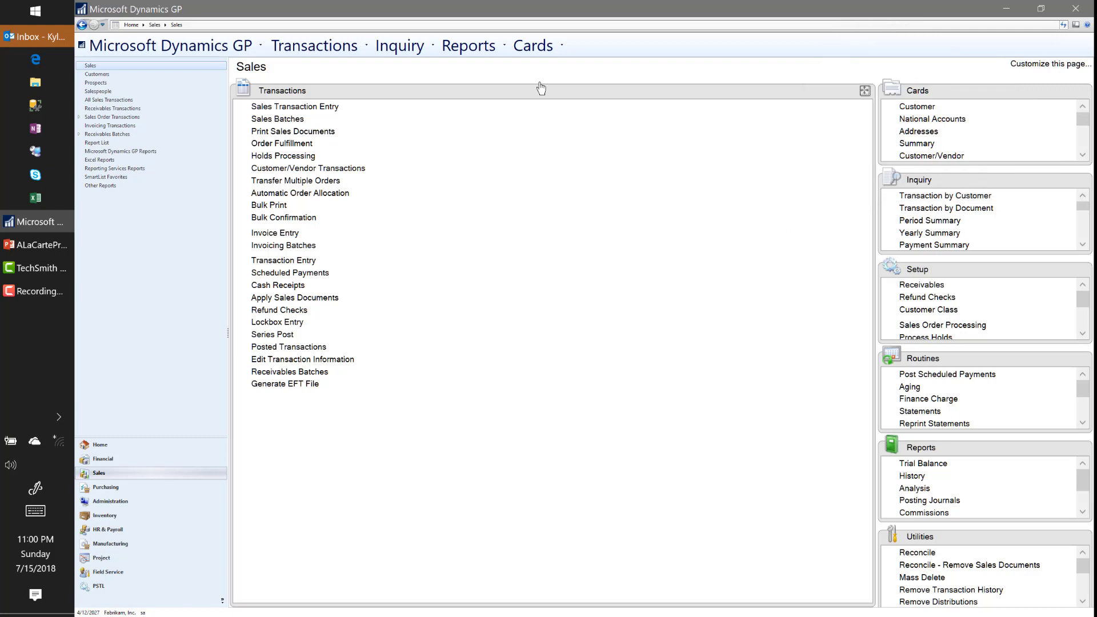
- Start a new cash receipt for Aaron Fitz Electrical, continuing past the credit limit check
left_click(298, 285)
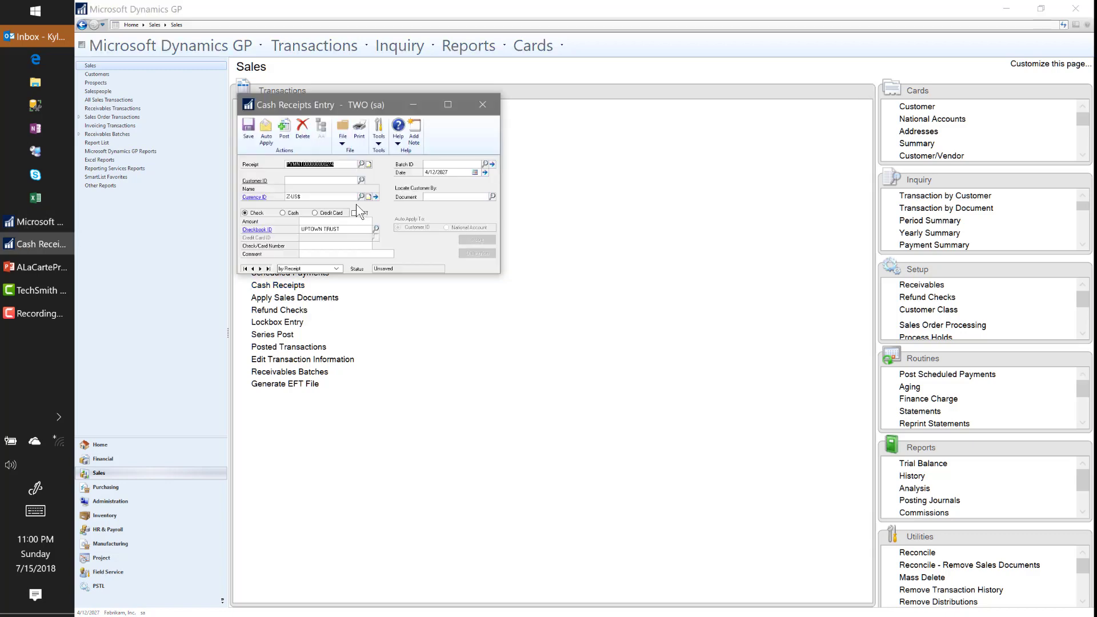
key("Tab")
key("Tab")
left_click(329, 180)
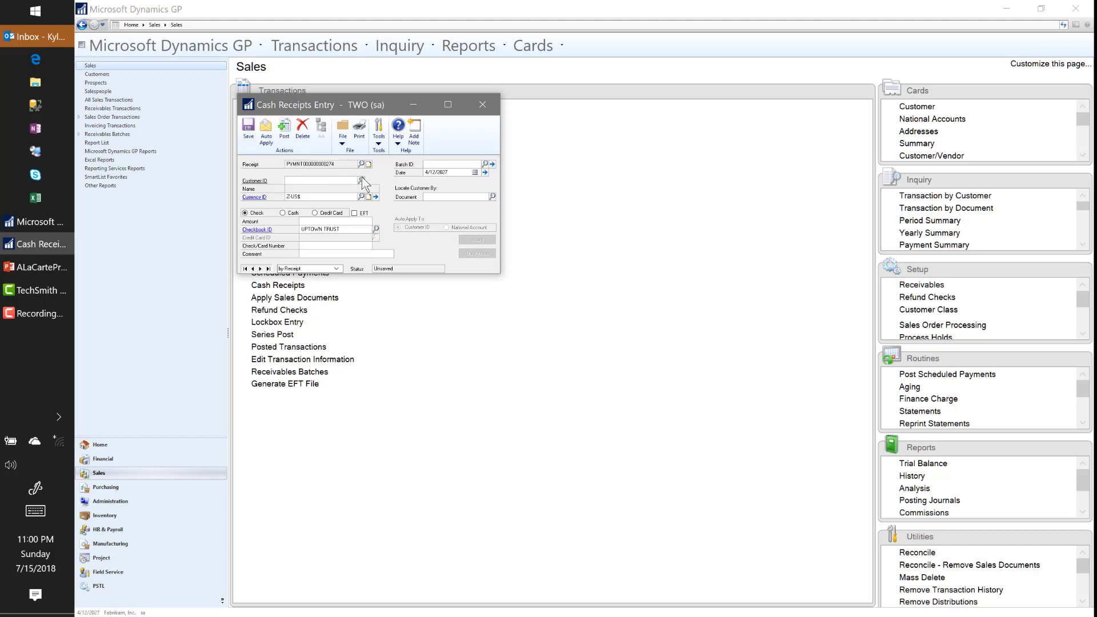
left_click(361, 180)
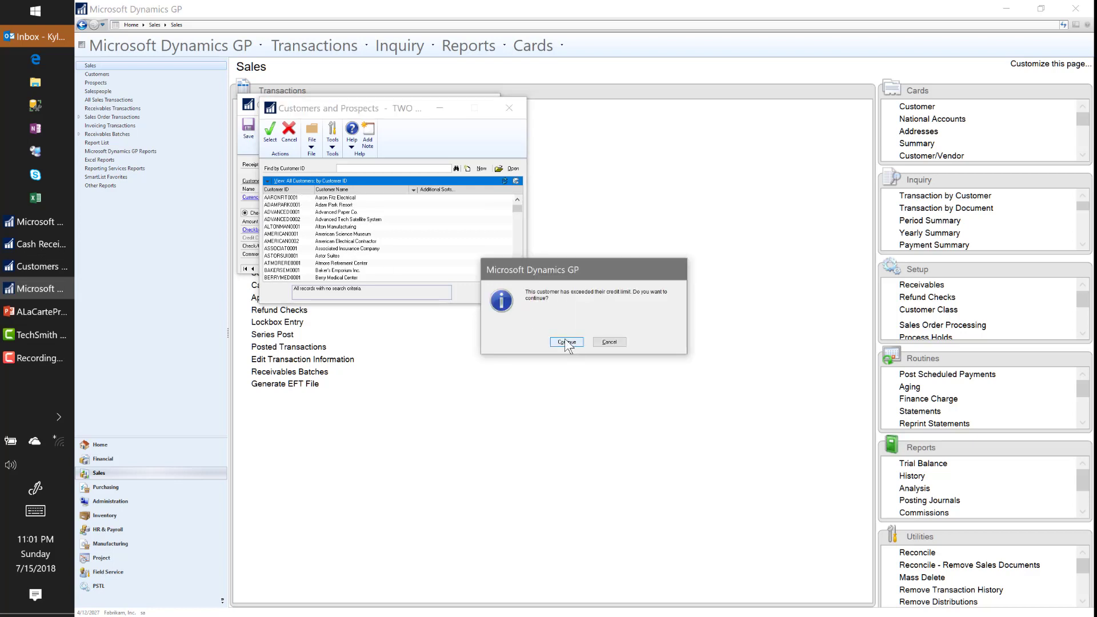
left_click(566, 342)
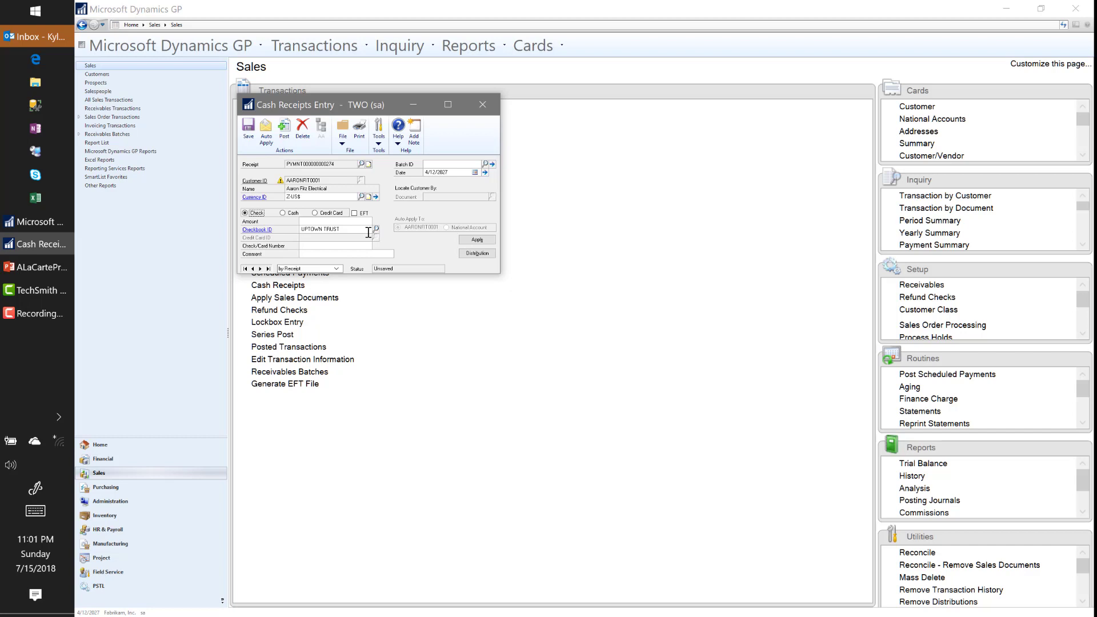
- Set the receipt's payment type to Cash and its amount to $1,000.00
key("Right")
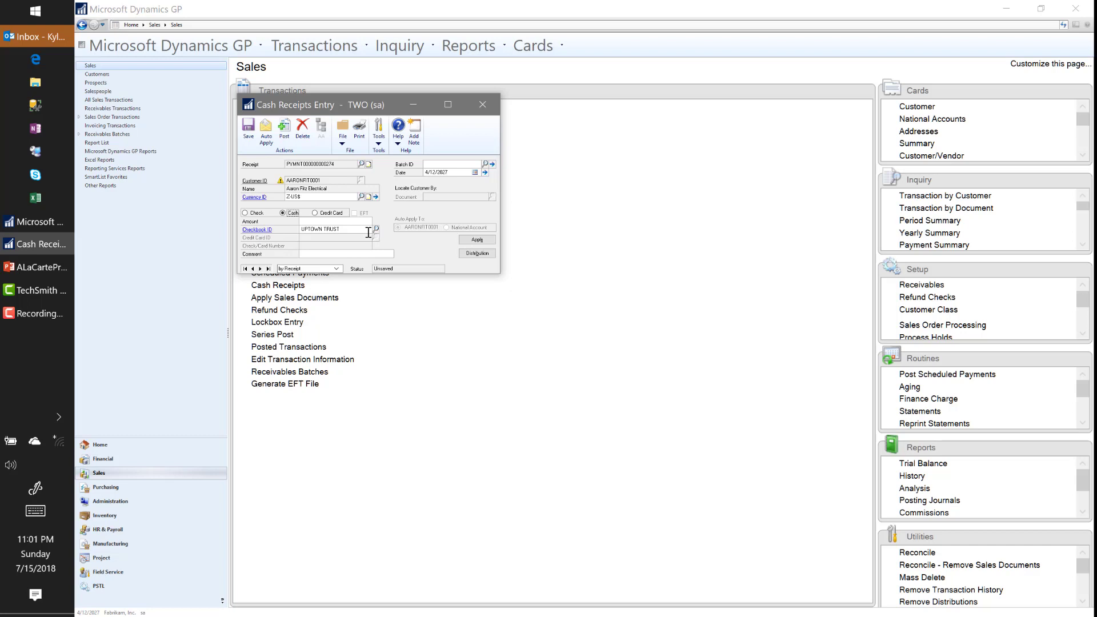
key("Left")
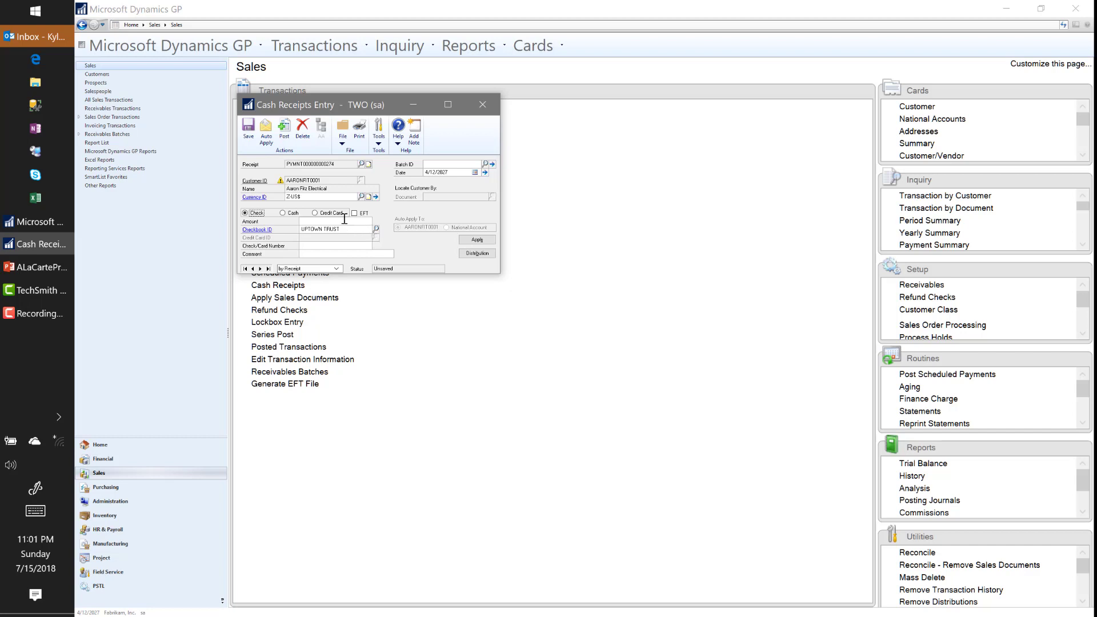
left_click(285, 213)
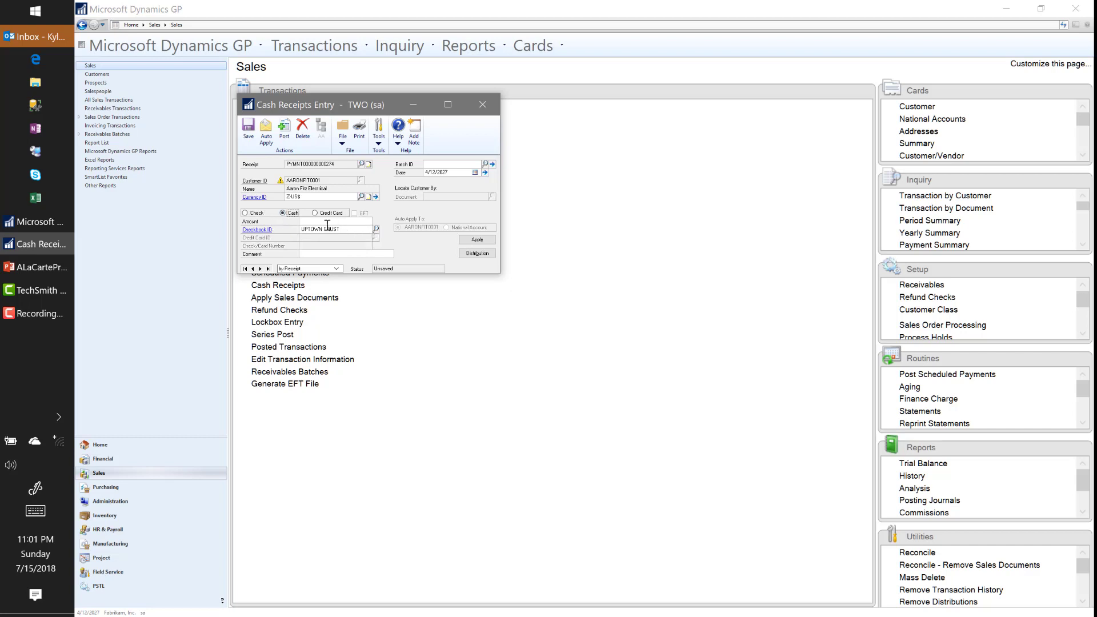
left_click(323, 221)
key("Tab")
- Apply the cash receipt to the first two open sales documents listed for the customer
left_click(469, 240)
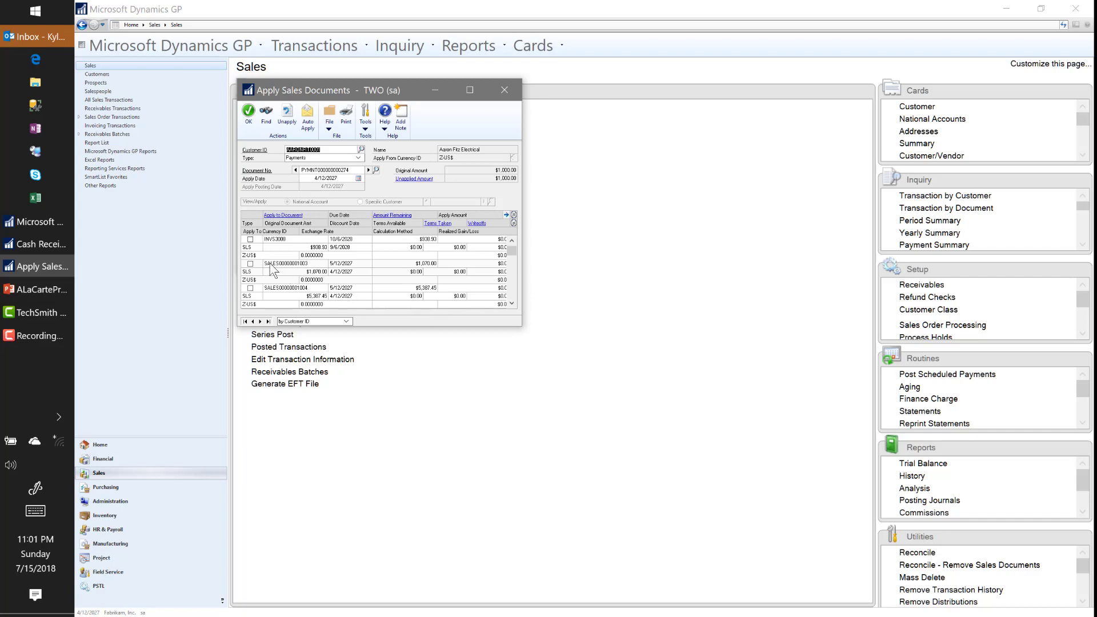
left_click(250, 240)
left_click(251, 264)
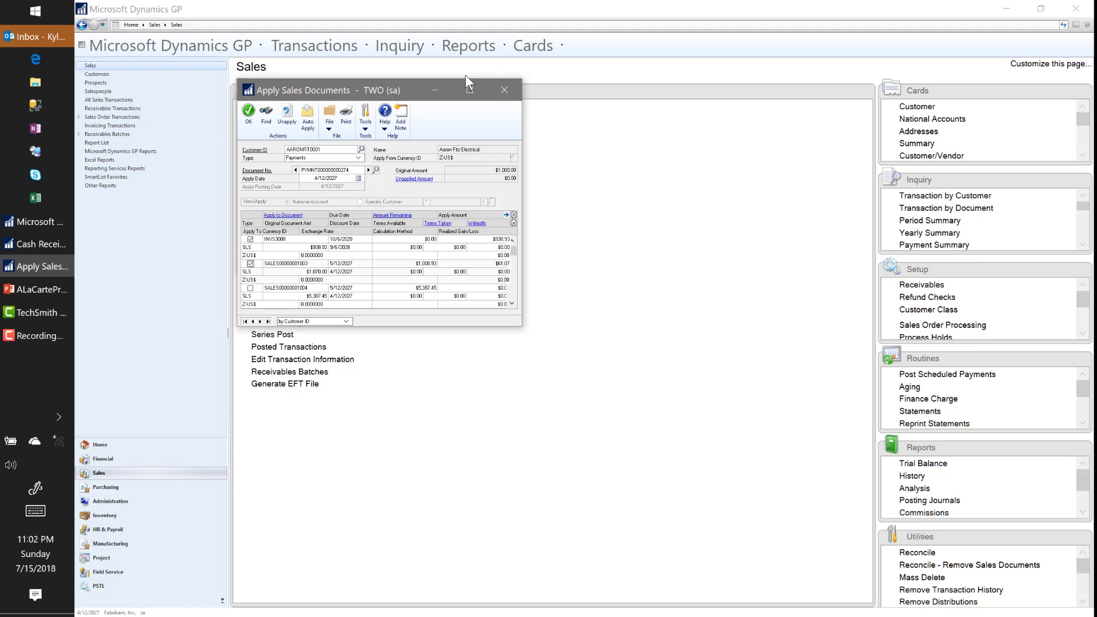
- Maximize the apply window and enter a $10.00 write-off on the second applied invoice
left_click(470, 90)
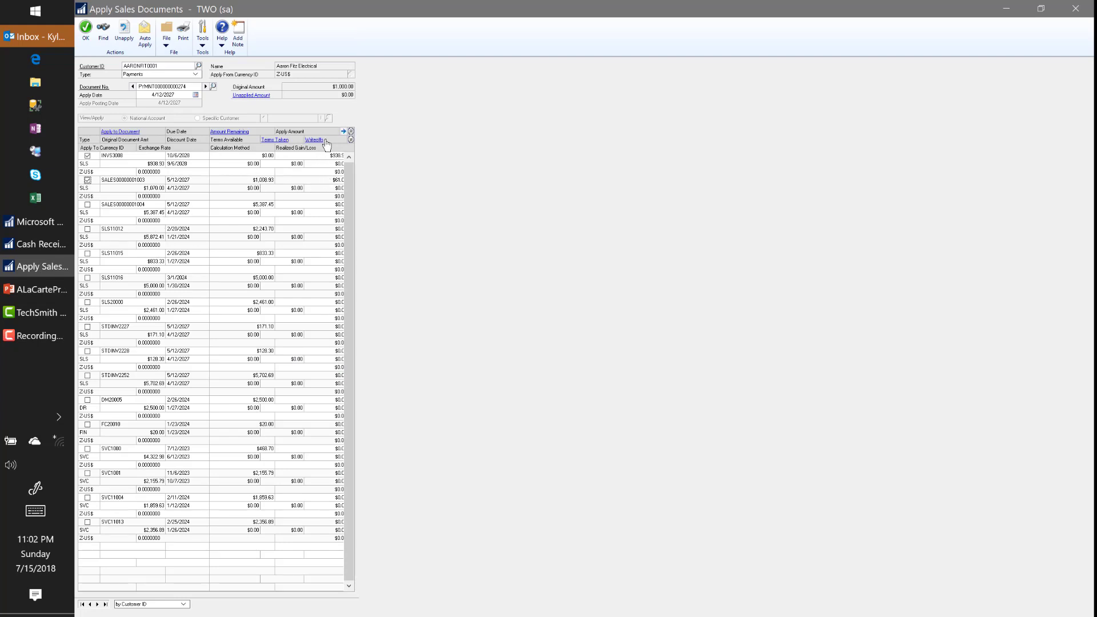
left_click(330, 182)
left_click(325, 155)
left_click(324, 179)
key("Tab")
left_click(579, 341)
type(".10")
key("Tab")
left_click(263, 524)
- Try an apply date of 5/1/2027 for the payment and restore it to 4/12/2027
left_click(169, 95)
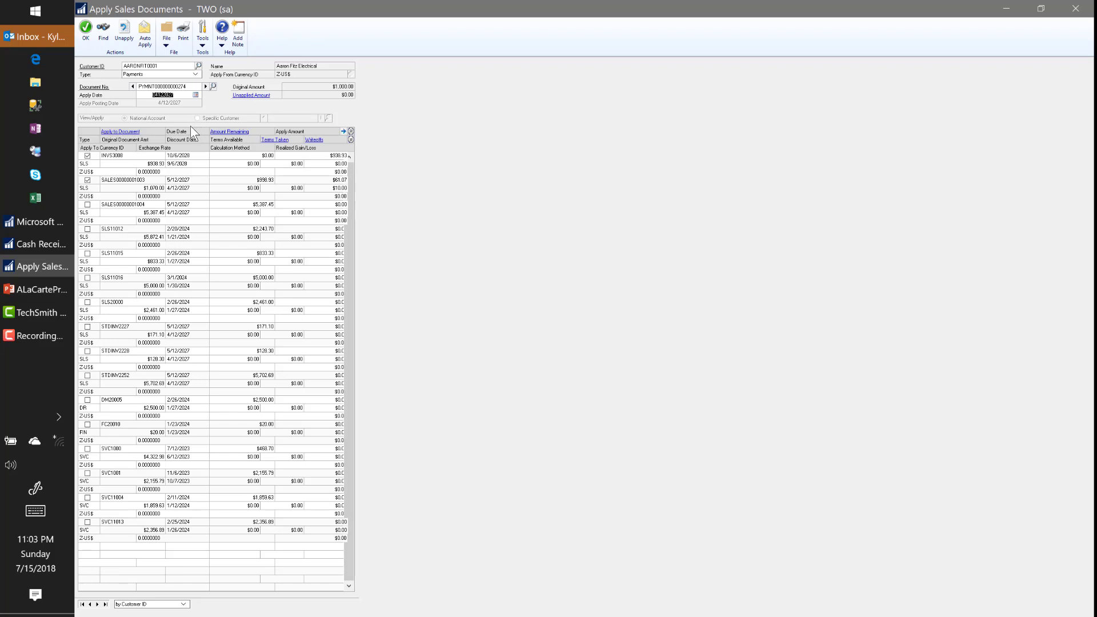
left_click(148, 95)
double_click(170, 98)
type("05012027")
key("Tab")
double_click(167, 94)
type("4/12/2027")
key("Tab")
- Confirm the payment application and post the cash receipt without assigning a batch
left_click(85, 29)
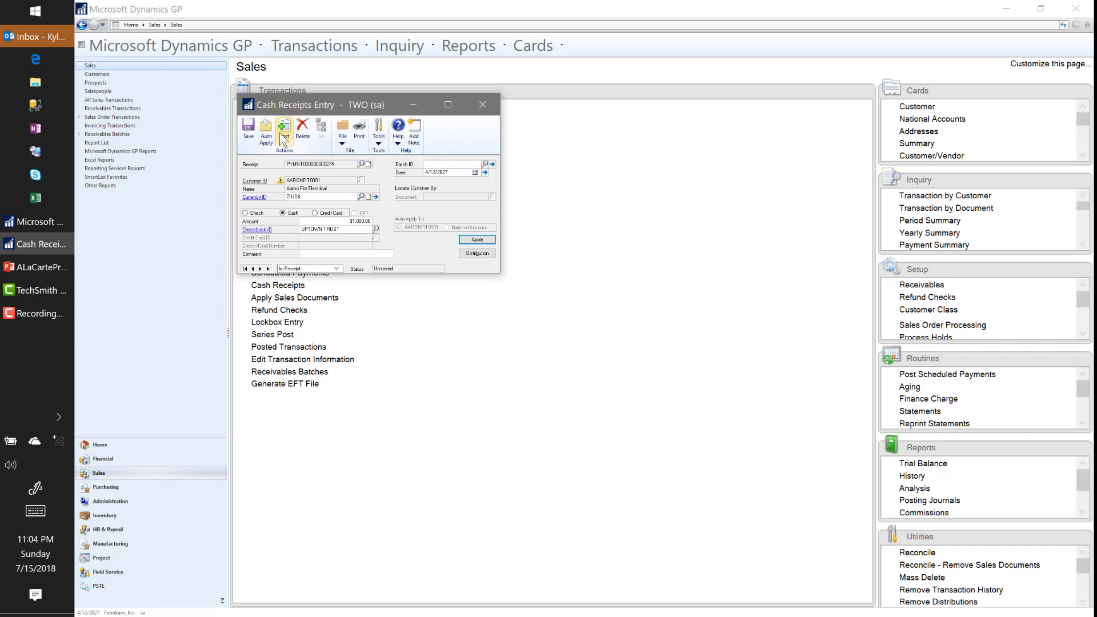
left_click(441, 164)
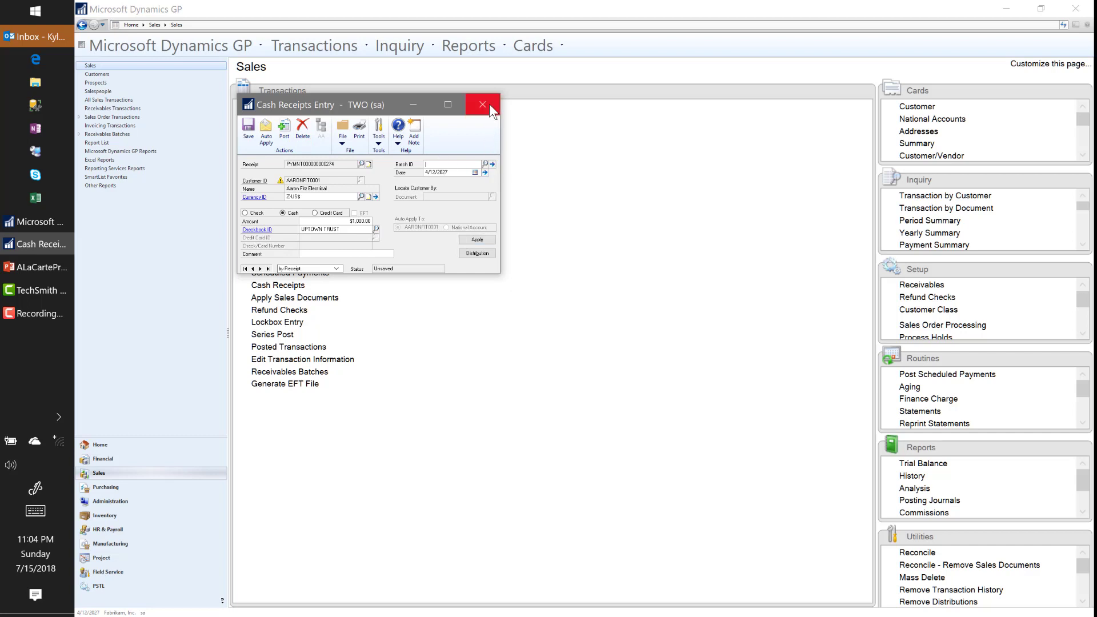
left_click(286, 131)
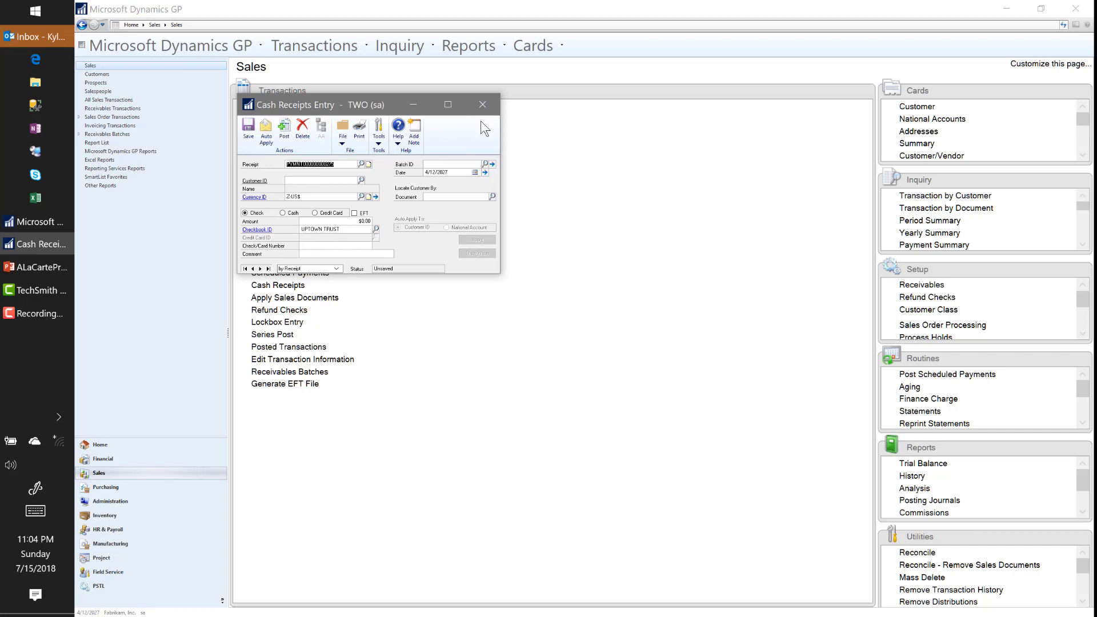
- Close the cash receipt entry, send the Cash Posting Journal to the screen, and review its general ledger distributions
left_click(482, 104)
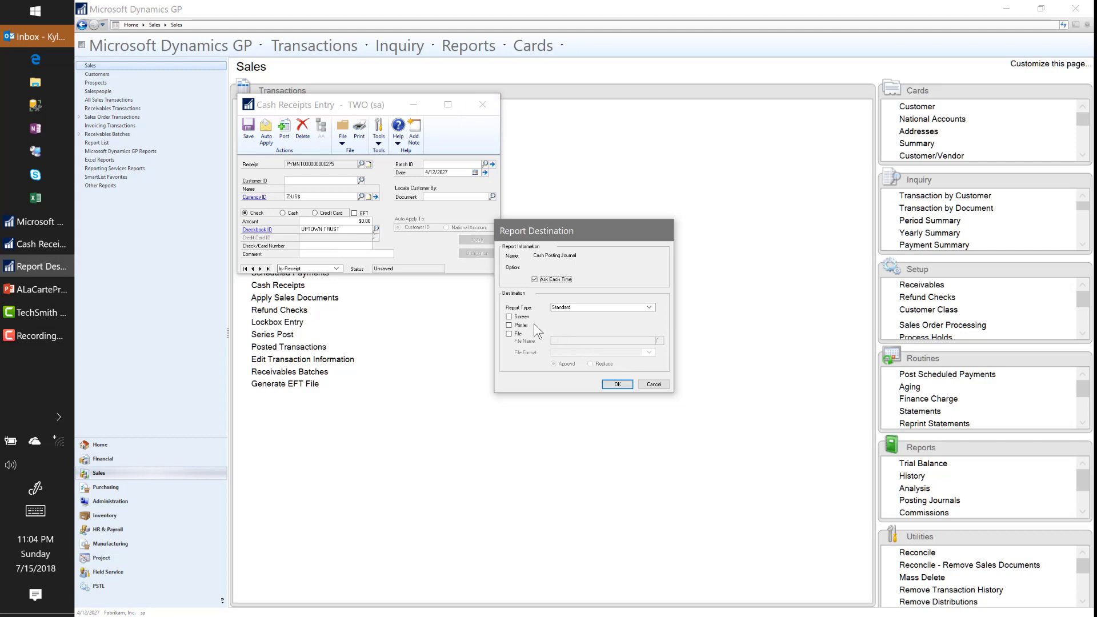
left_click(515, 316)
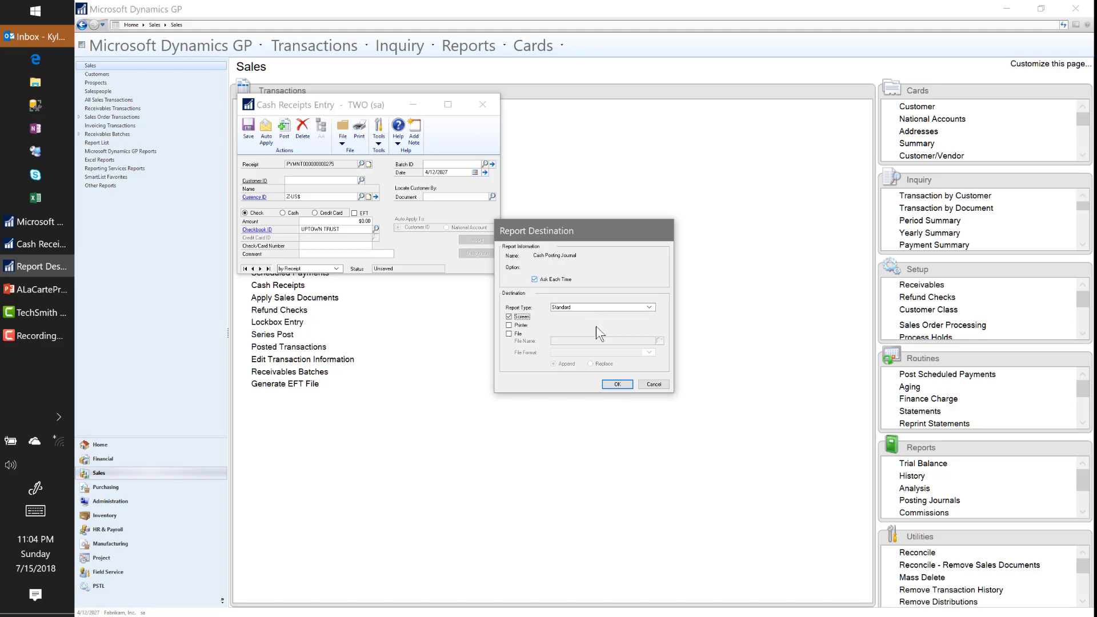
left_click(617, 384)
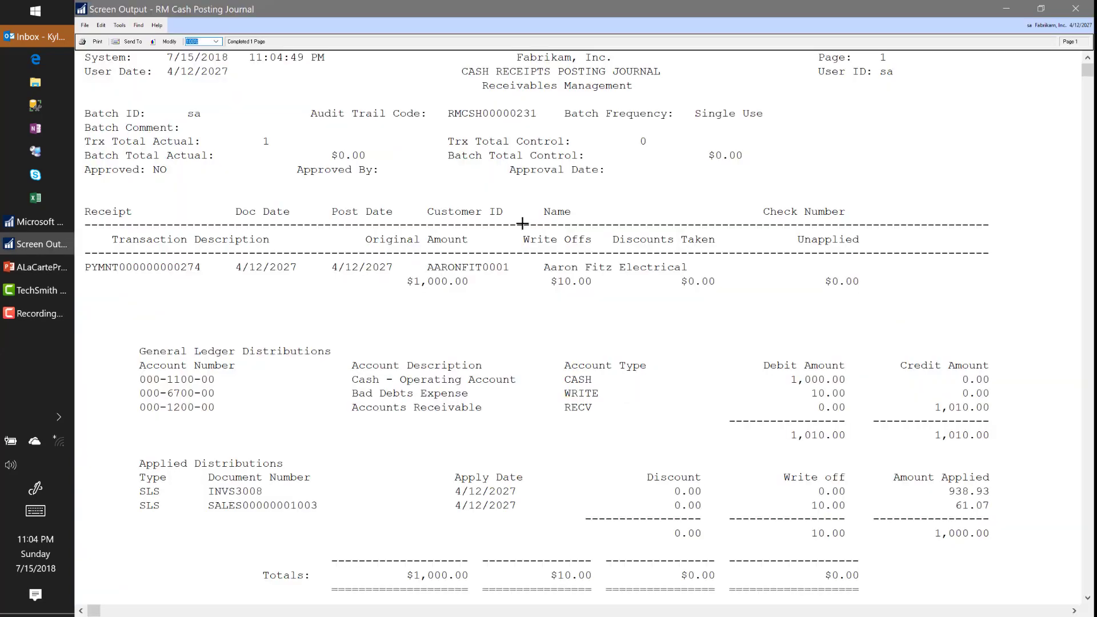
left_click(439, 287)
left_click(467, 399)
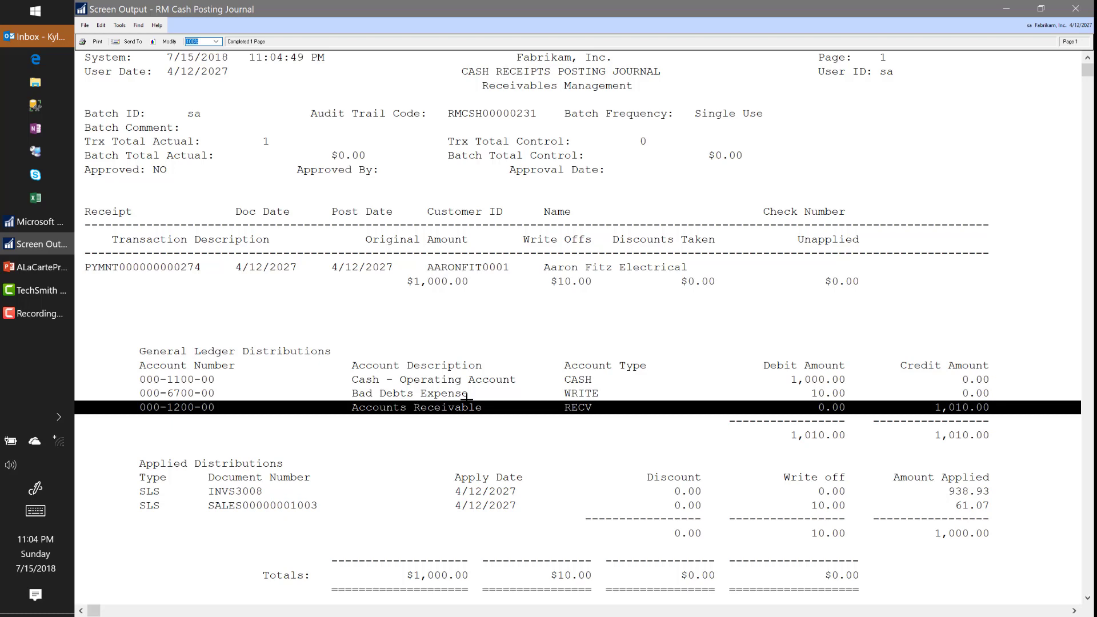
- Review the bad debts write-off and the first applied invoice in the cash receipts posting journal, and close the report
left_click(735, 393)
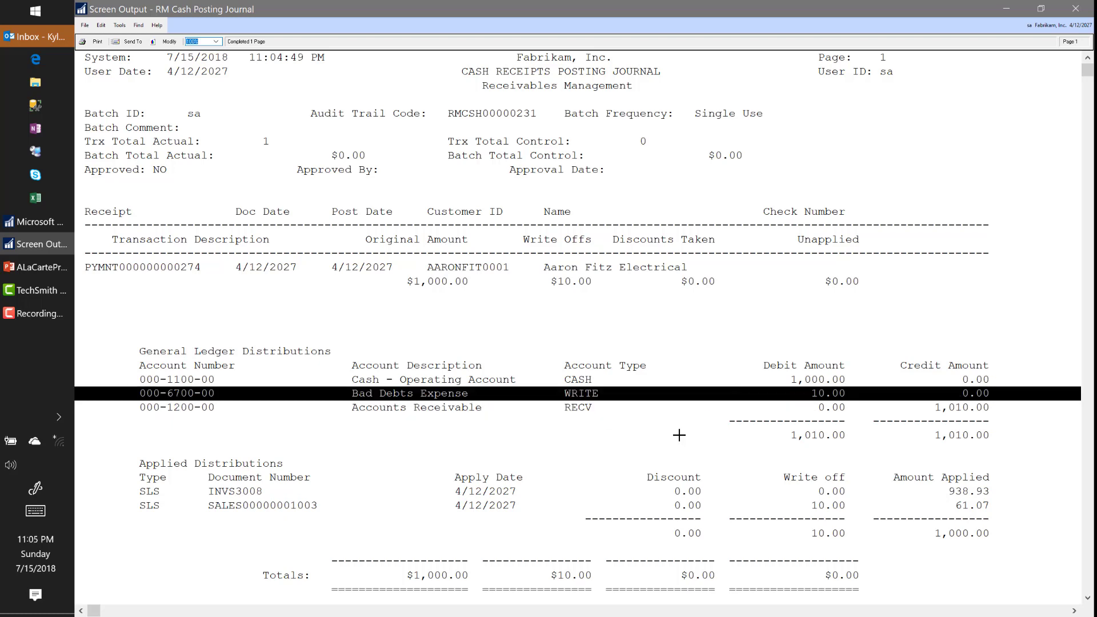
left_click(443, 491)
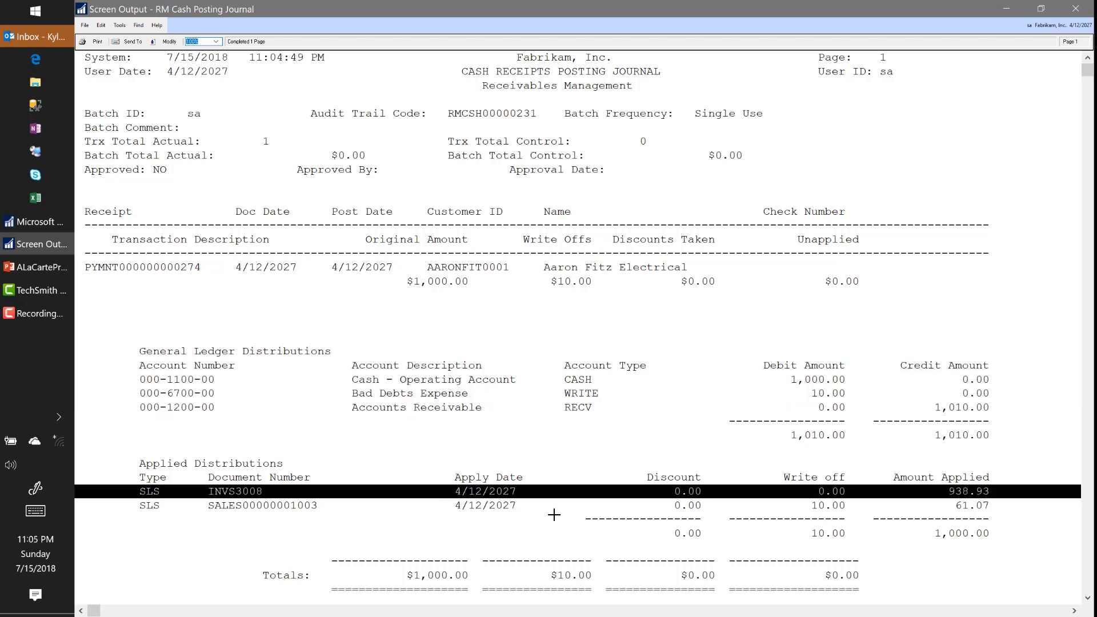
left_click(1075, 9)
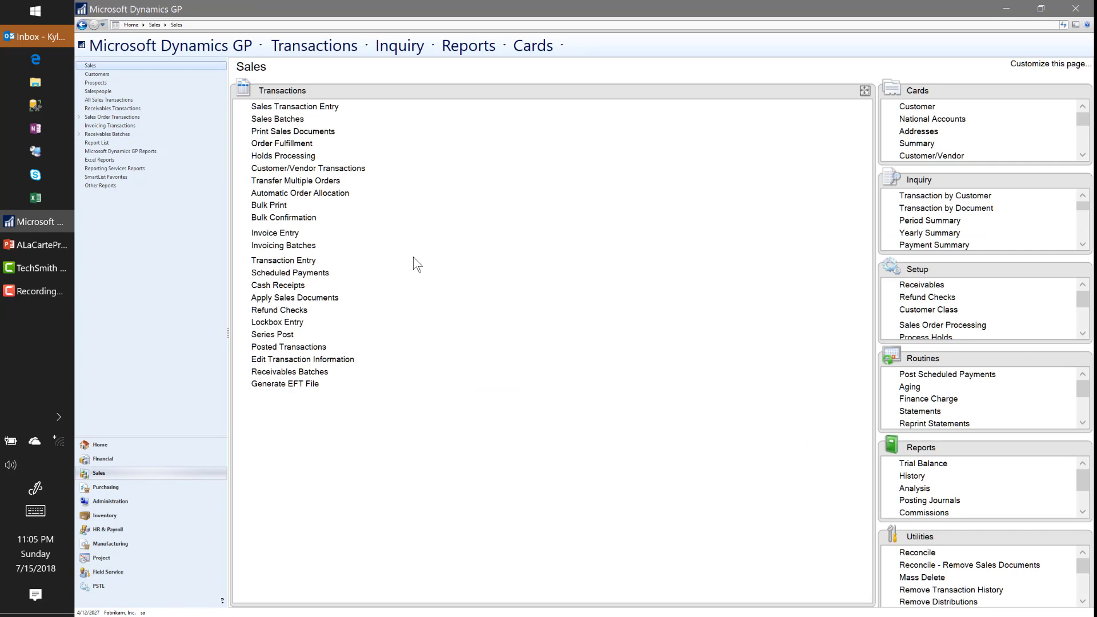
- Start applying sales documents for Aaron Fitz Electrical and select the customer's first open return as the document to apply
left_click(324, 298)
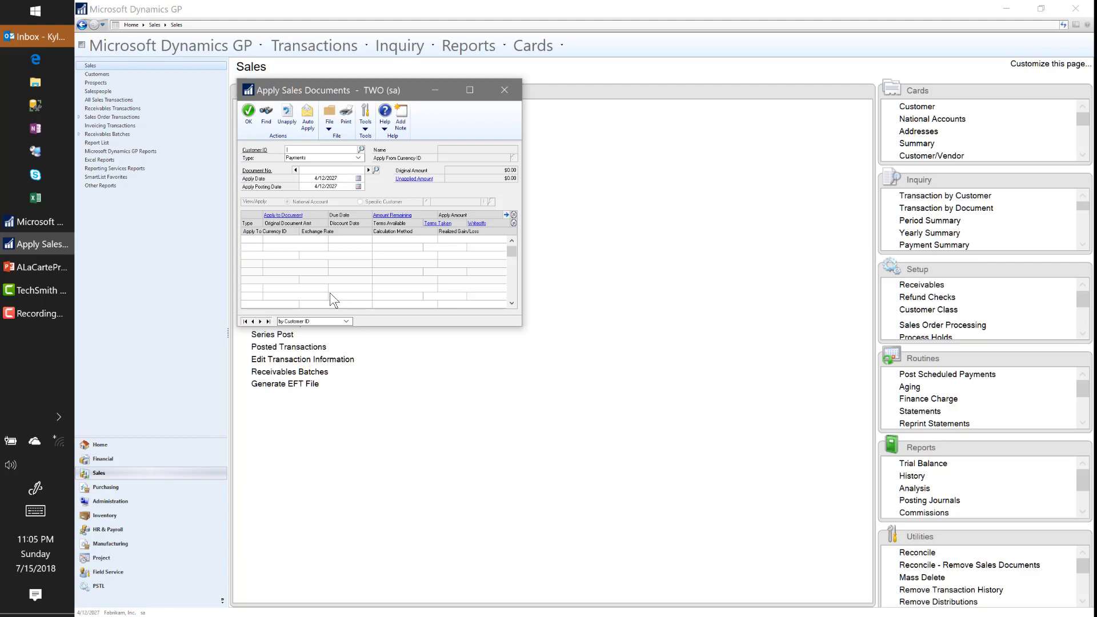
key("ctrl+l")
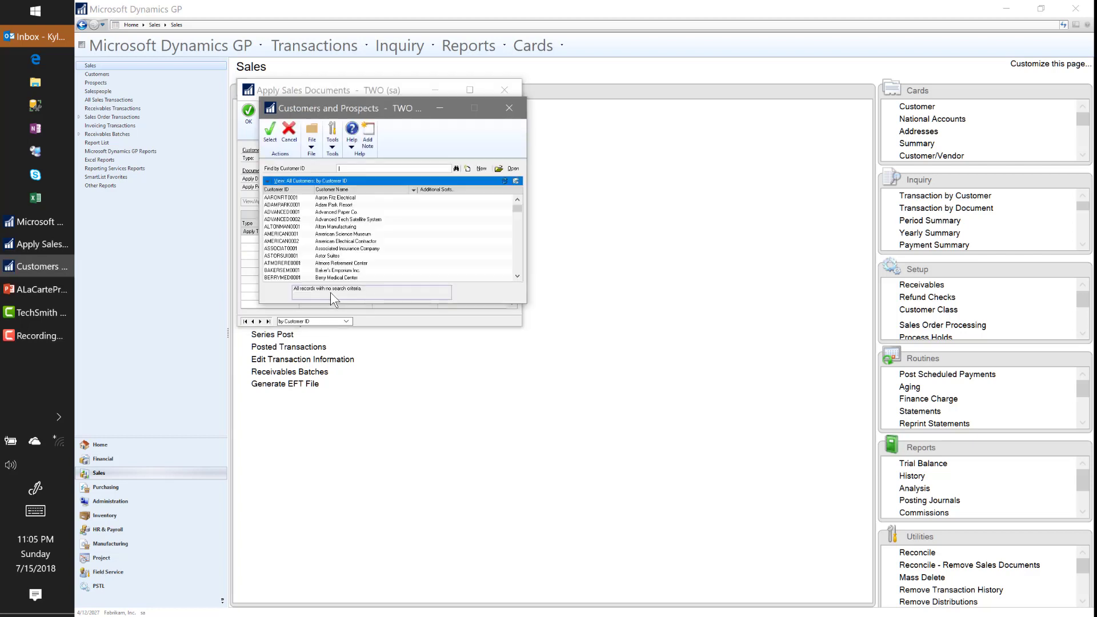
double_click(318, 197)
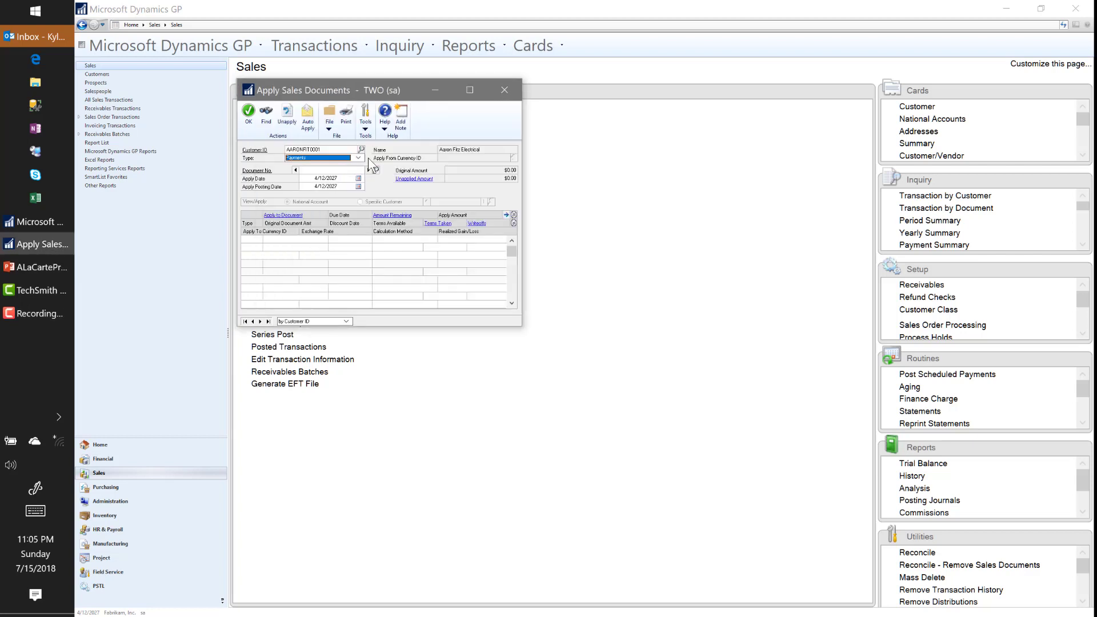
left_click(358, 158)
left_click(320, 165)
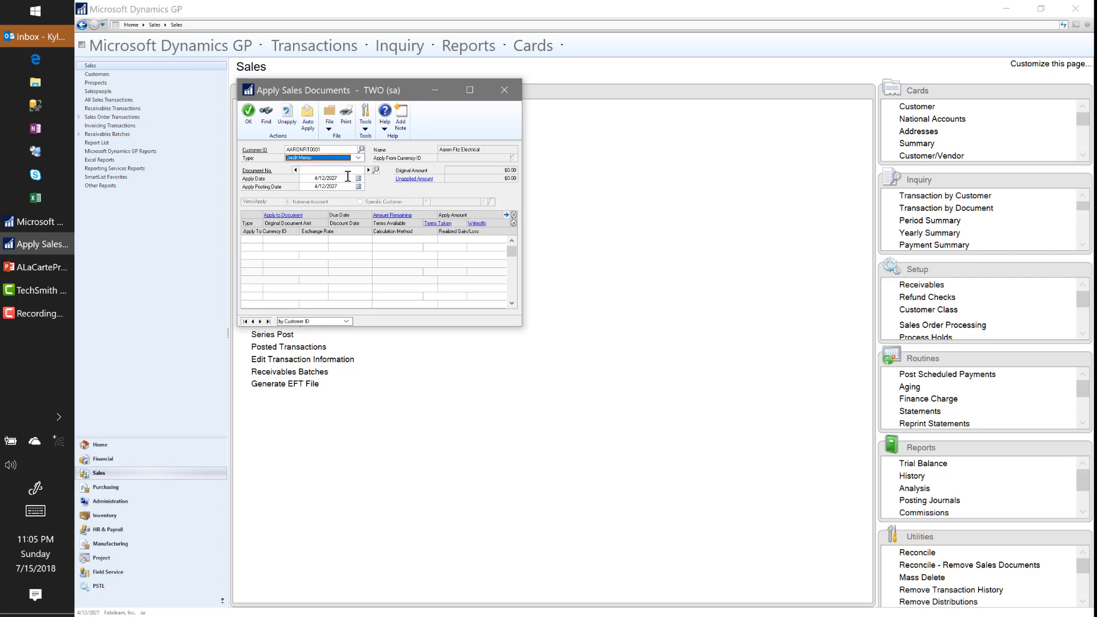
left_click(376, 171)
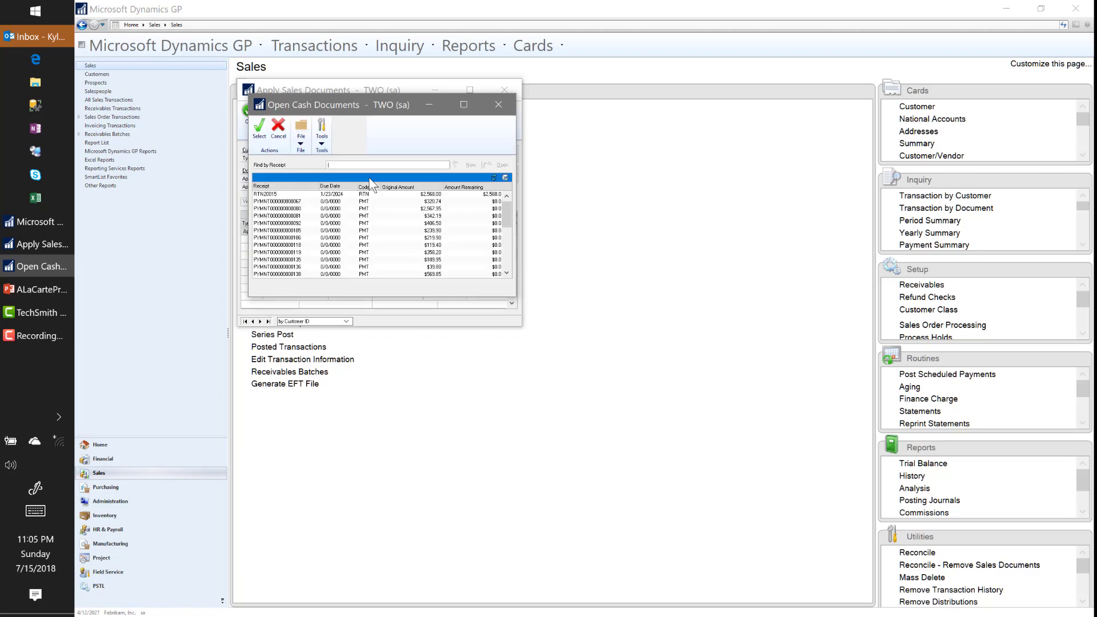
double_click(281, 194)
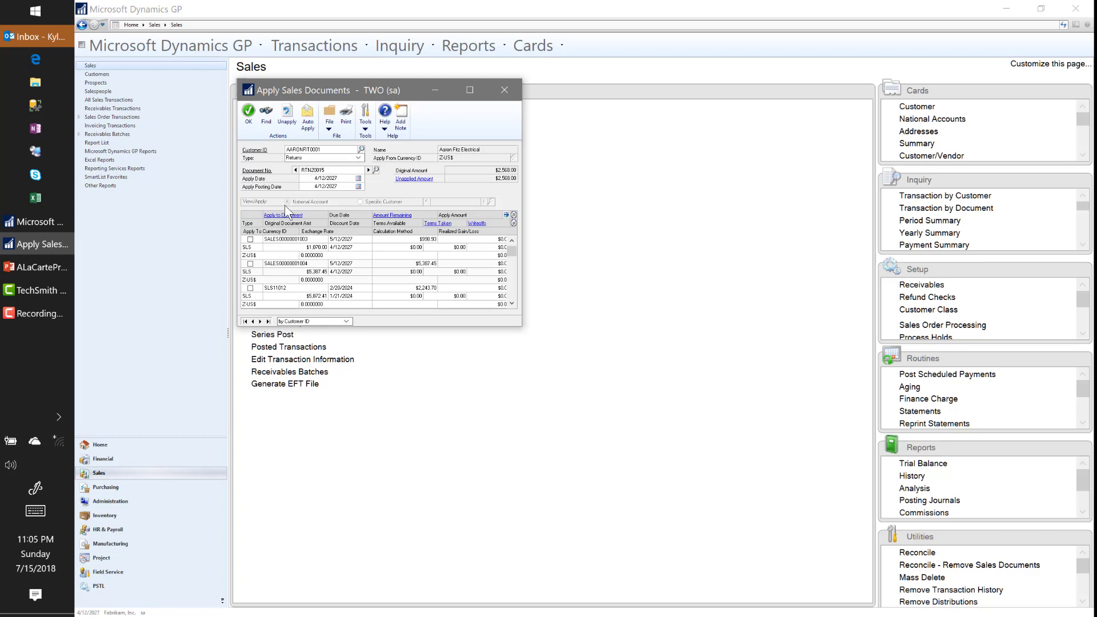
- Apply the return to the first two listed invoices and confirm the application
left_click(250, 240)
left_click(251, 264)
left_click(249, 112)
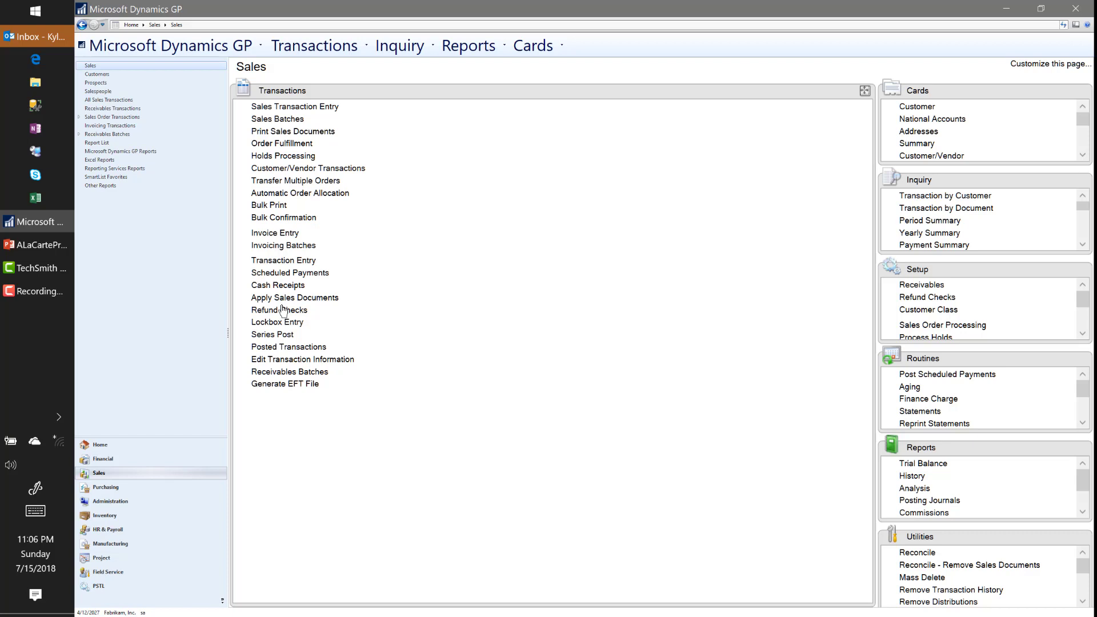
- Mark the SLS SEP FULFILL and SOP ORDERS batches for series posting, try marking SVC CREDITS, and unmark all batches without posting
left_click(276, 337)
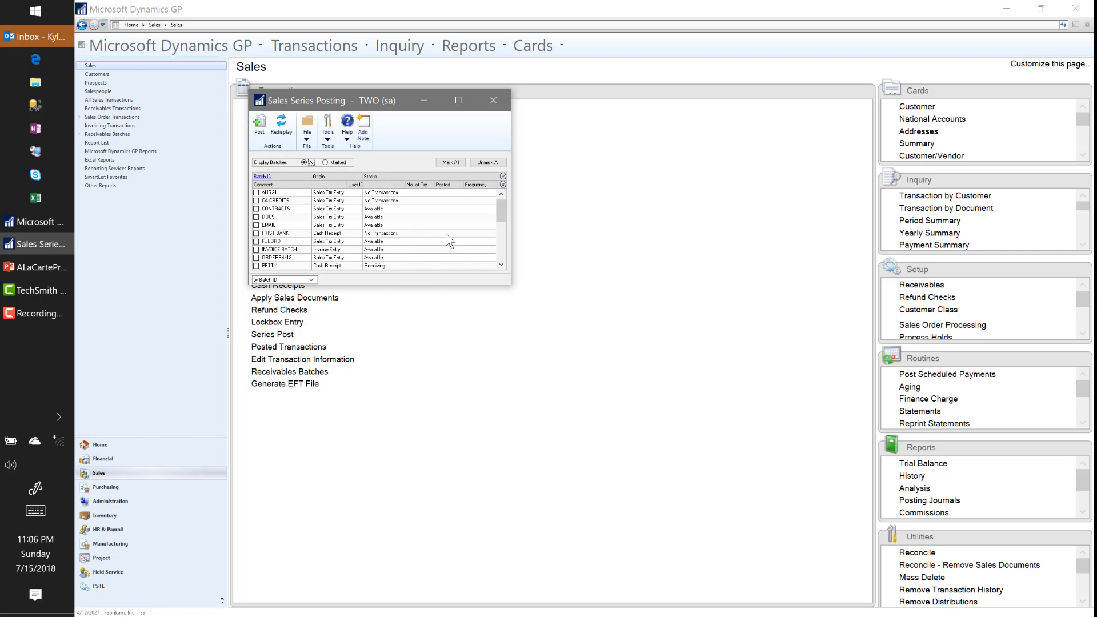
left_click(501, 248)
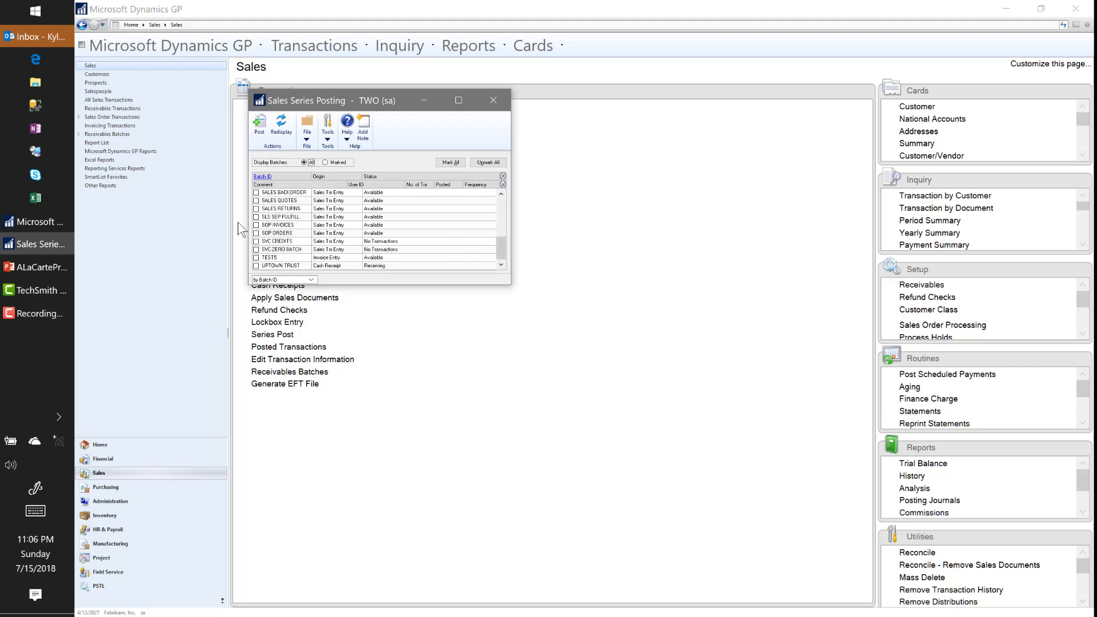
left_click(256, 216)
left_click(256, 233)
left_click(256, 241)
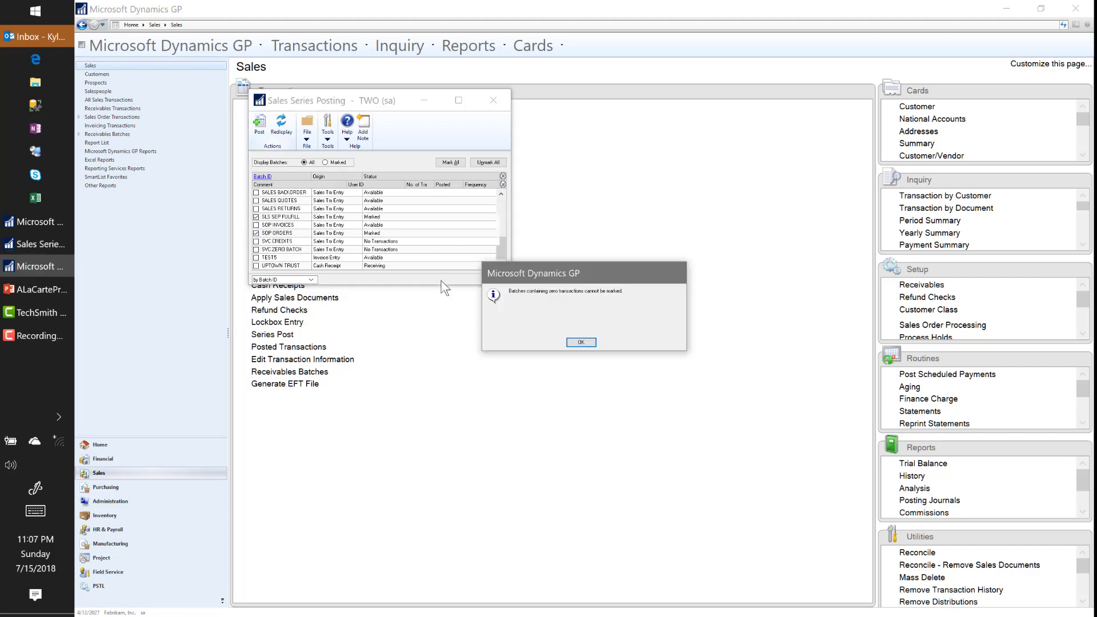
left_click(577, 341)
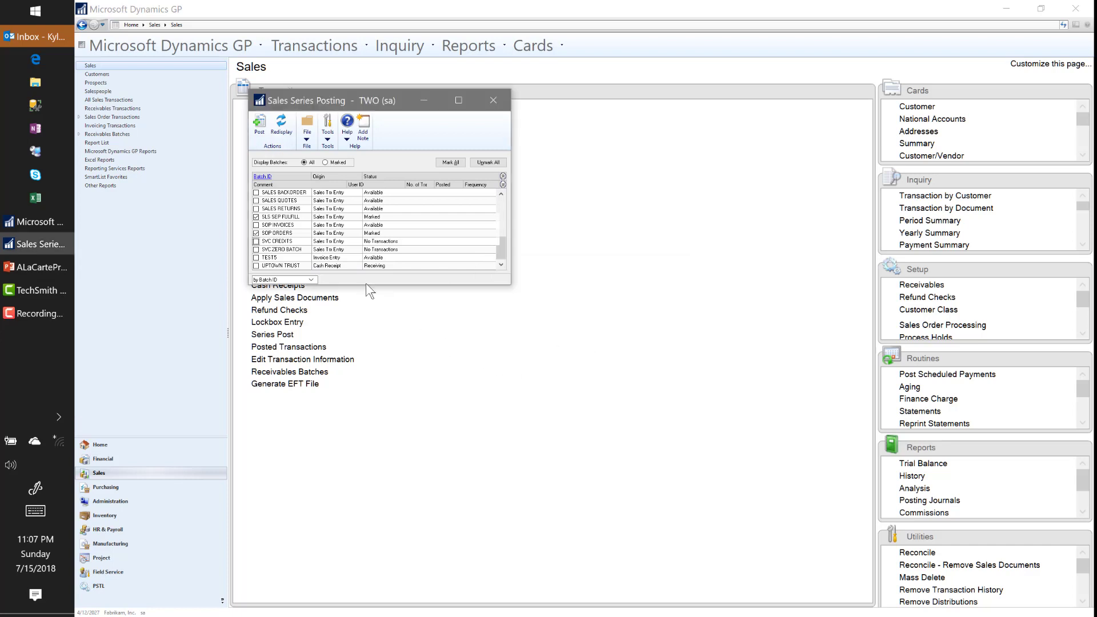
left_click(490, 164)
left_click(494, 100)
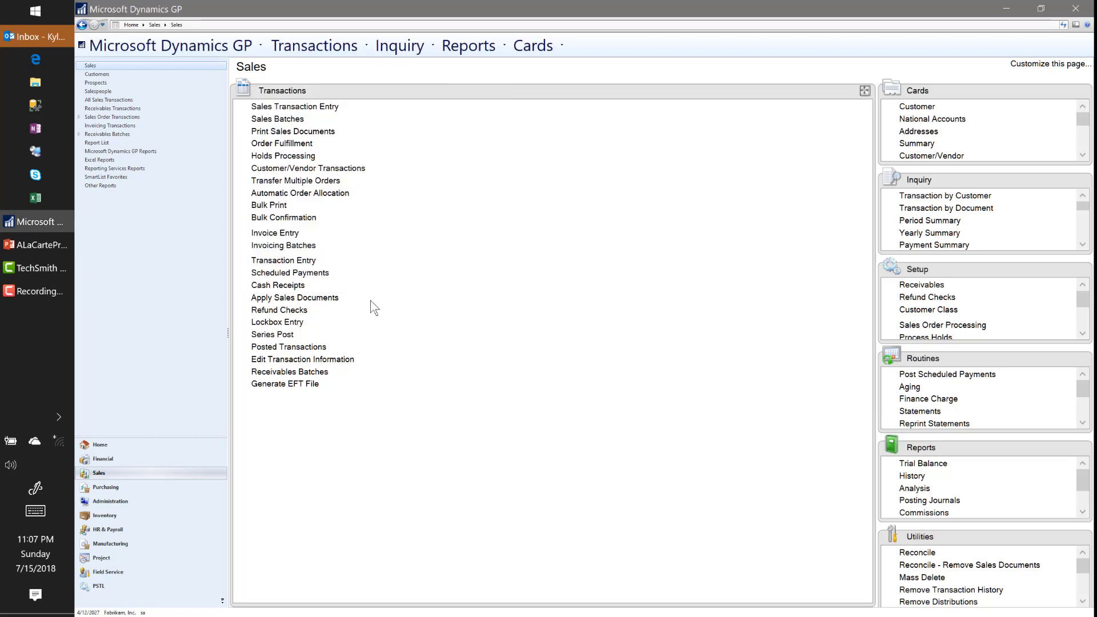
- Bring up Aaron Fitz Electrical for receivables transaction editing, and view the receivables batch IDs without selecting one
left_click(328, 361)
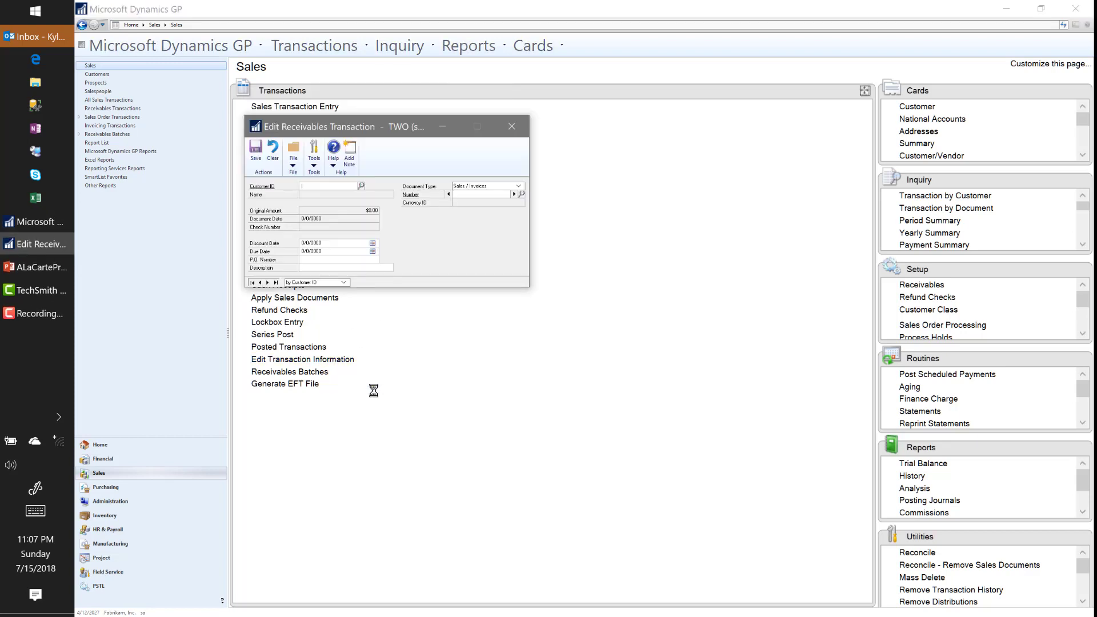
left_click(252, 282)
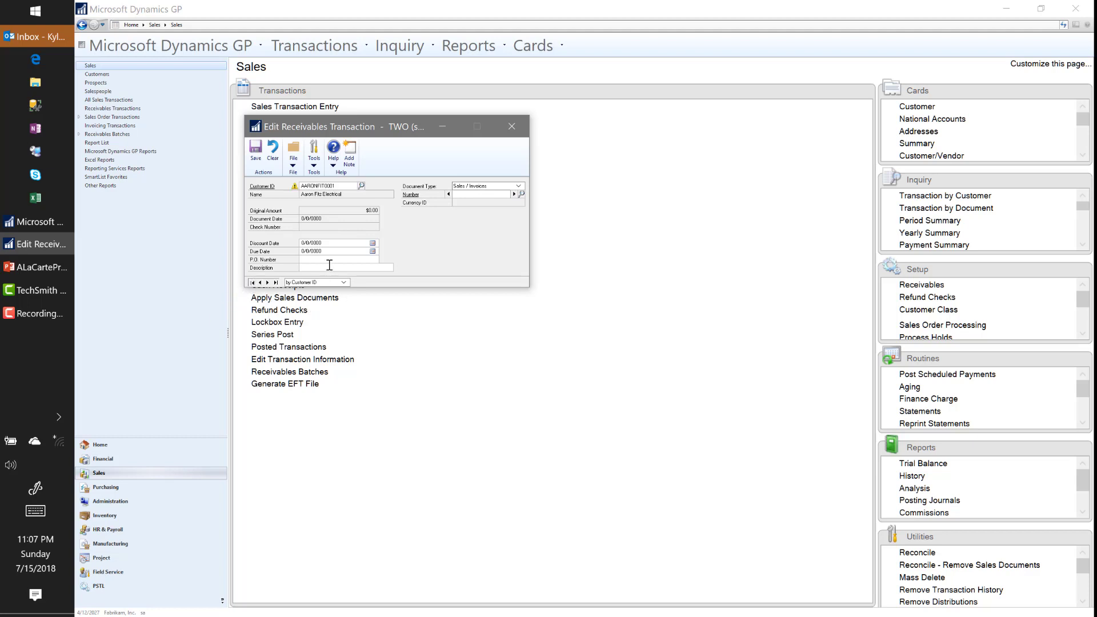
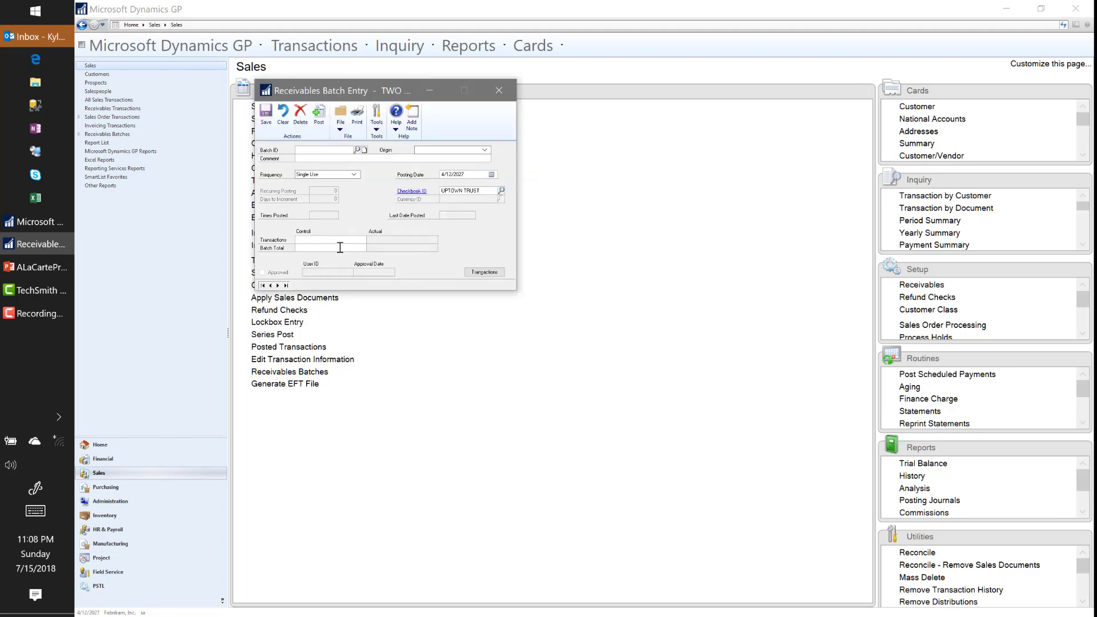
left_click(359, 151)
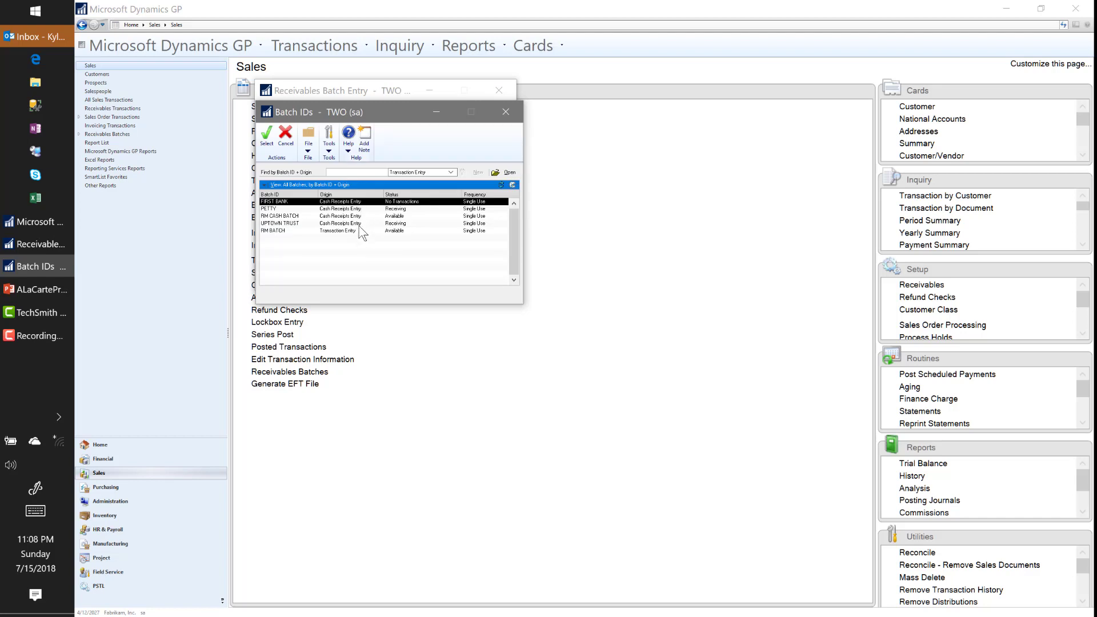
left_click(508, 111)
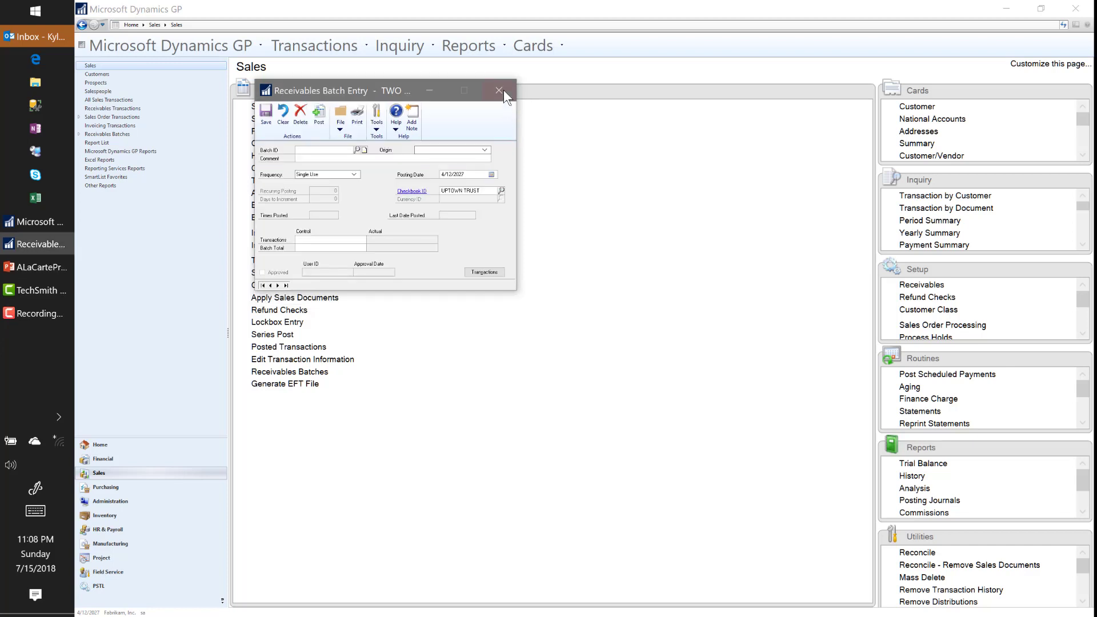
left_click(502, 90)
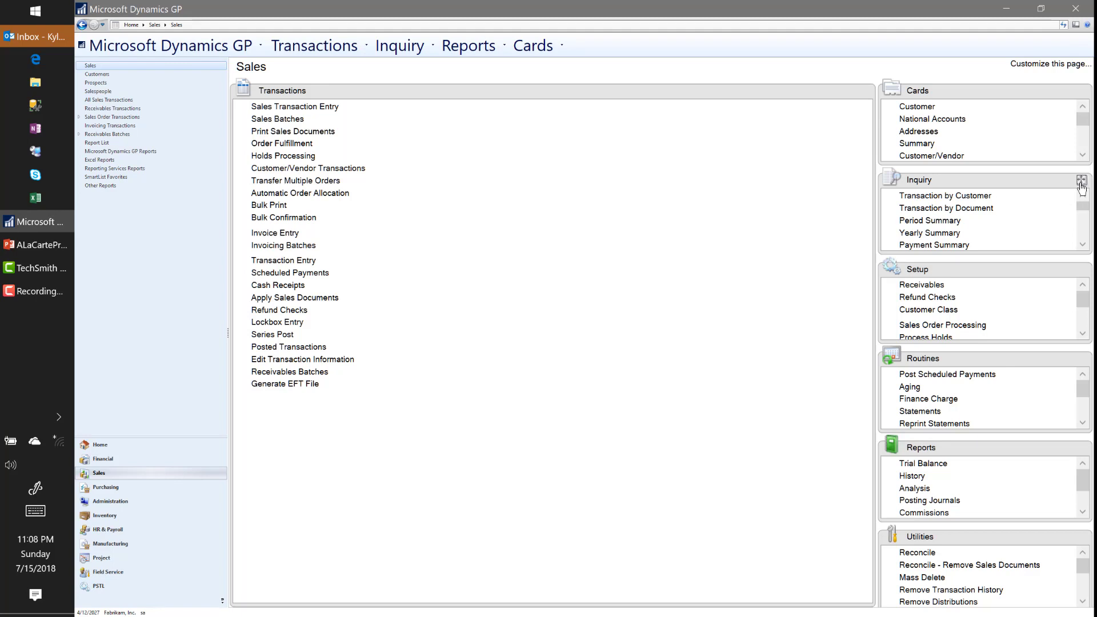
- Open the receivables transaction inquiry by customer for Aaron Fitz Electrical and enlarge its window to show more documents
left_click(1081, 181)
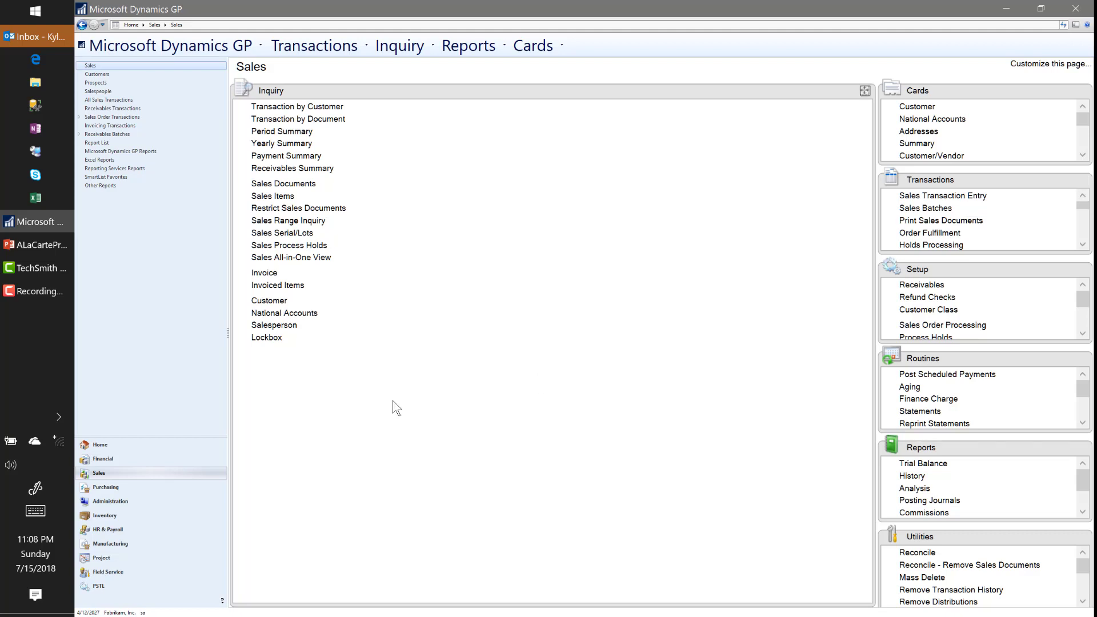
left_click(320, 109)
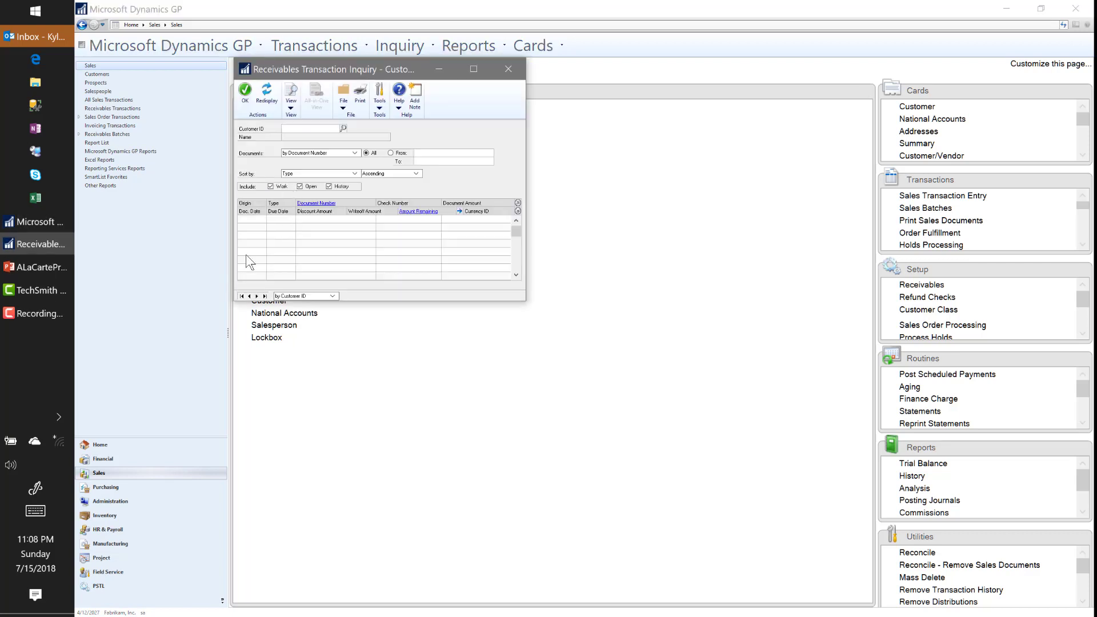
left_click(243, 296)
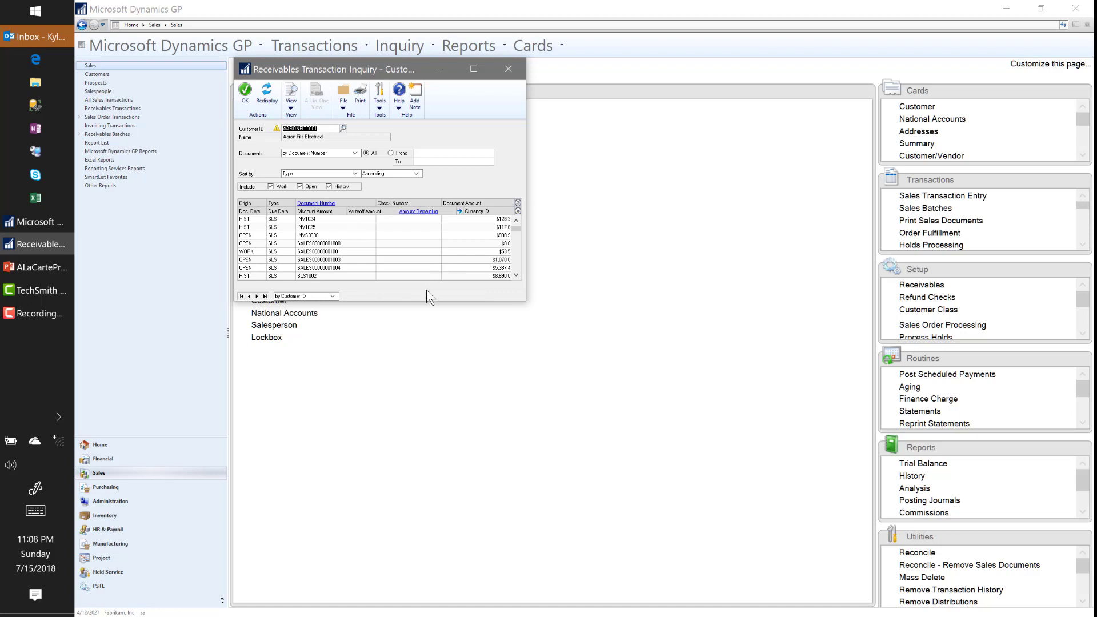
left_click_drag(411, 299, 423, 567)
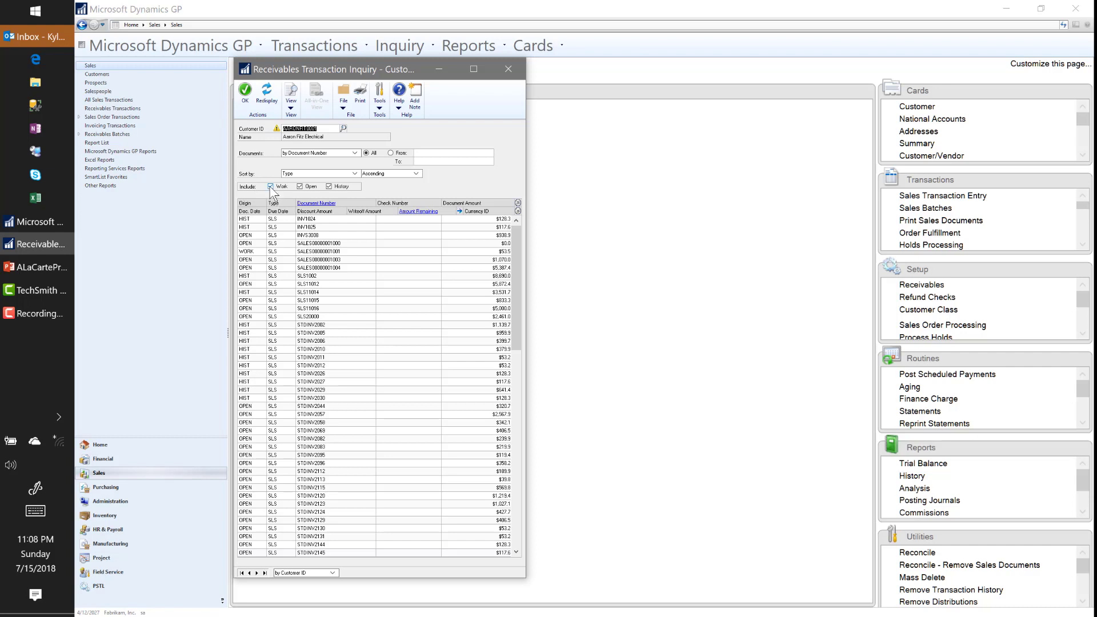
- Exclude open and history documents from the inquiry and refresh the list to show only work documents
left_click(308, 187)
left_click(339, 186)
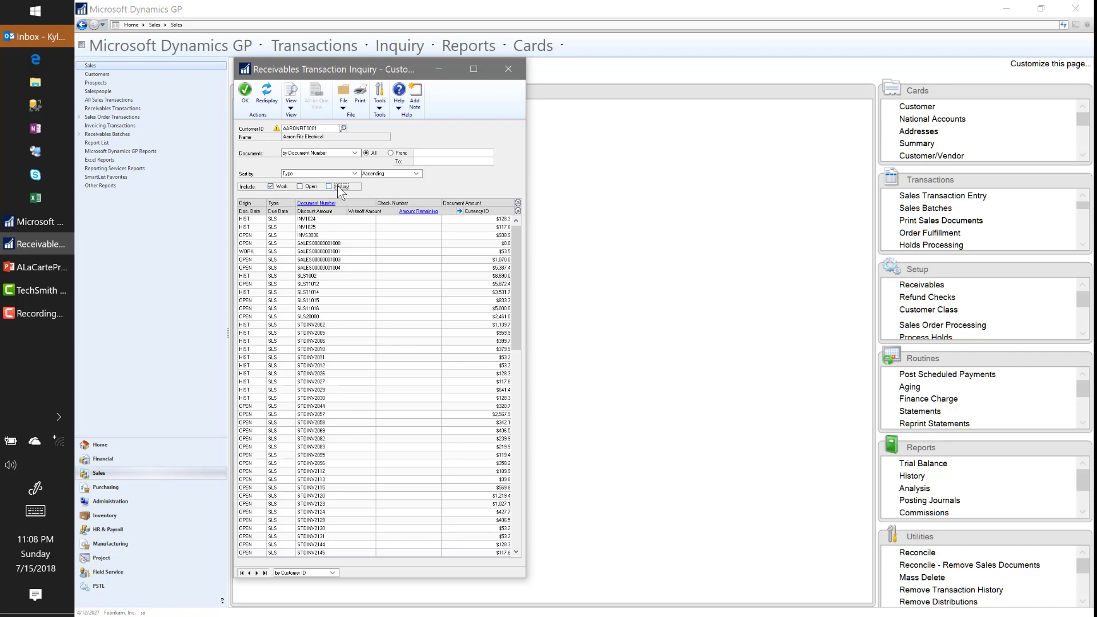
left_click(266, 93)
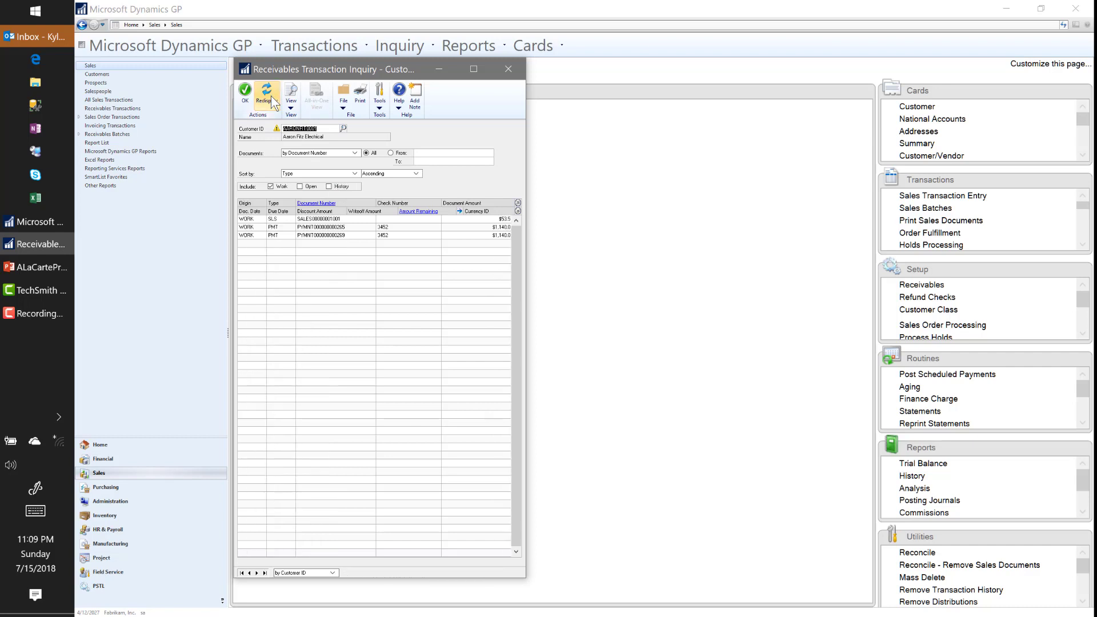
- Look through the listed work documents, examine the details of the unposted sales invoice, and close the detail view
left_click(277, 220)
left_click(280, 229)
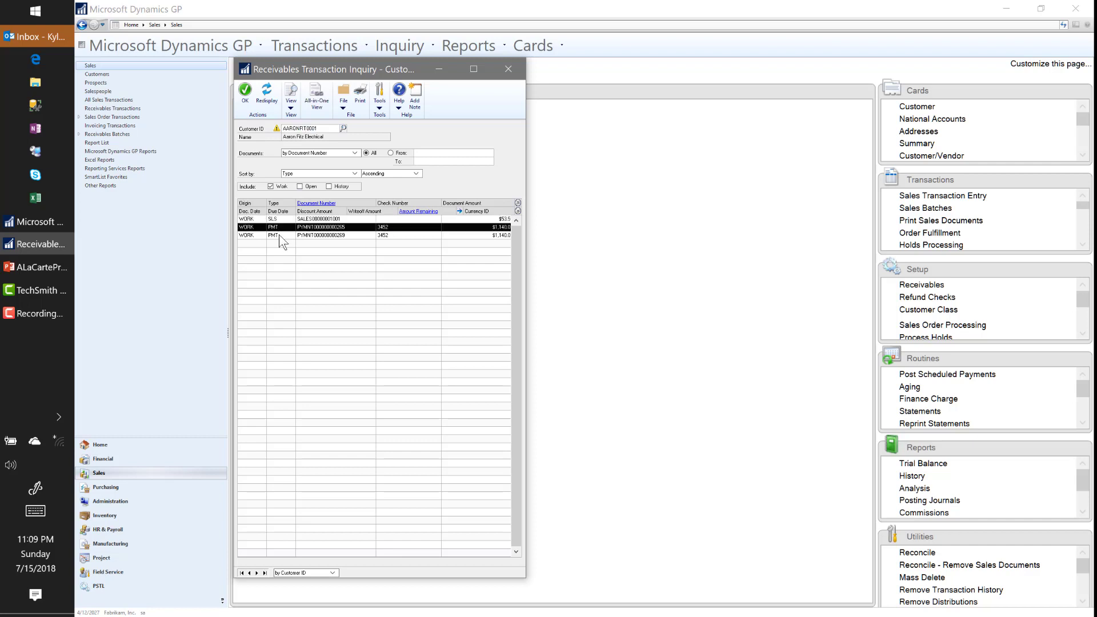
left_click(279, 235)
left_click(289, 219)
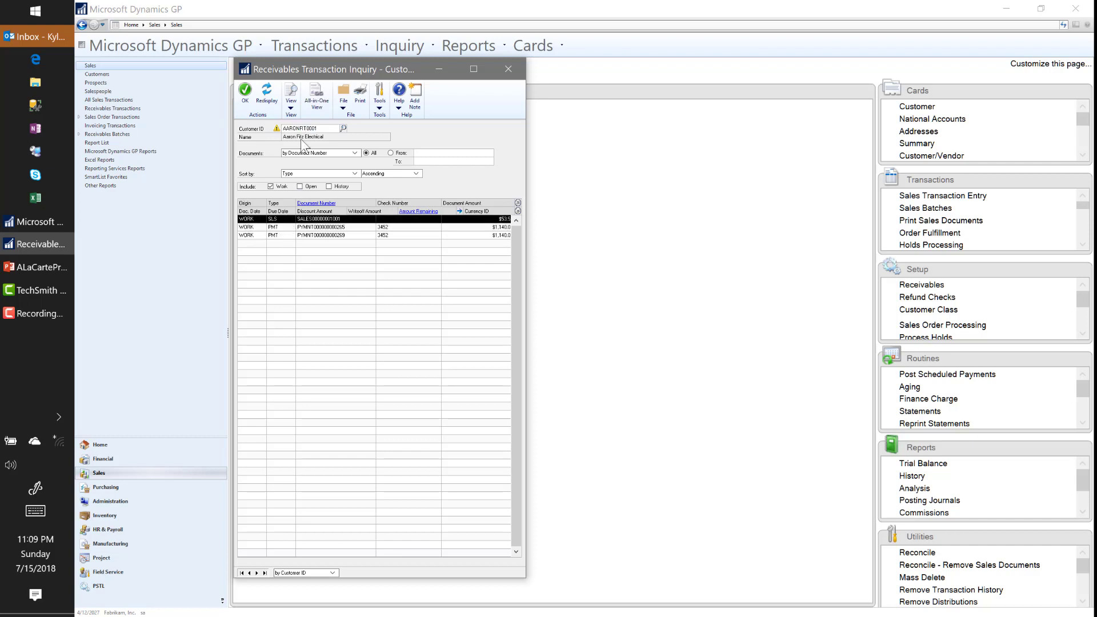
left_click(324, 204)
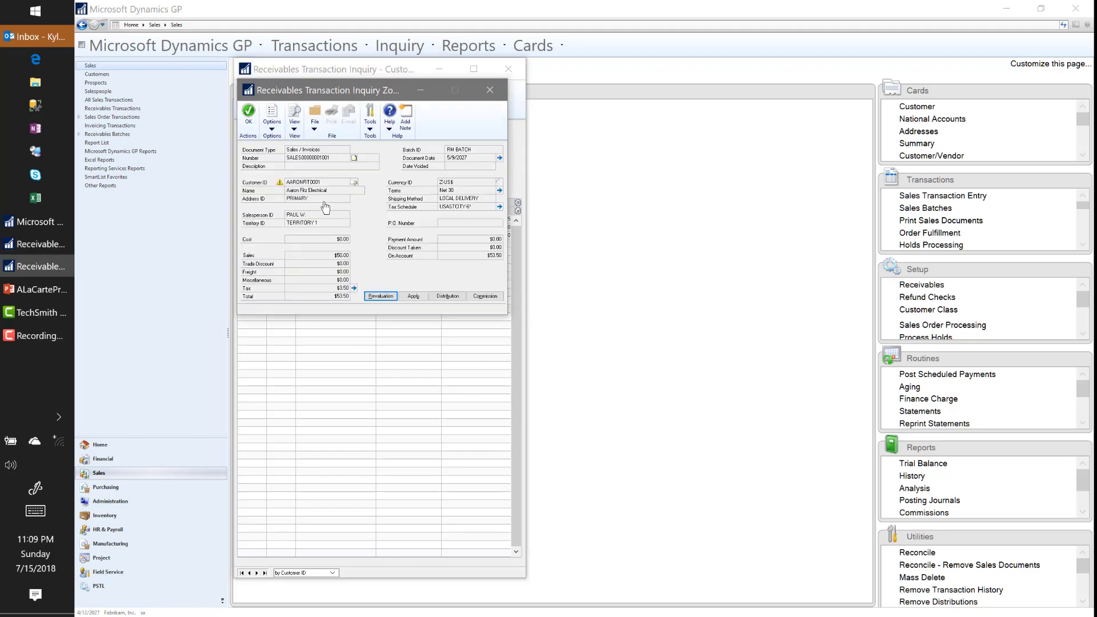
left_click_drag(334, 93, 711, 101)
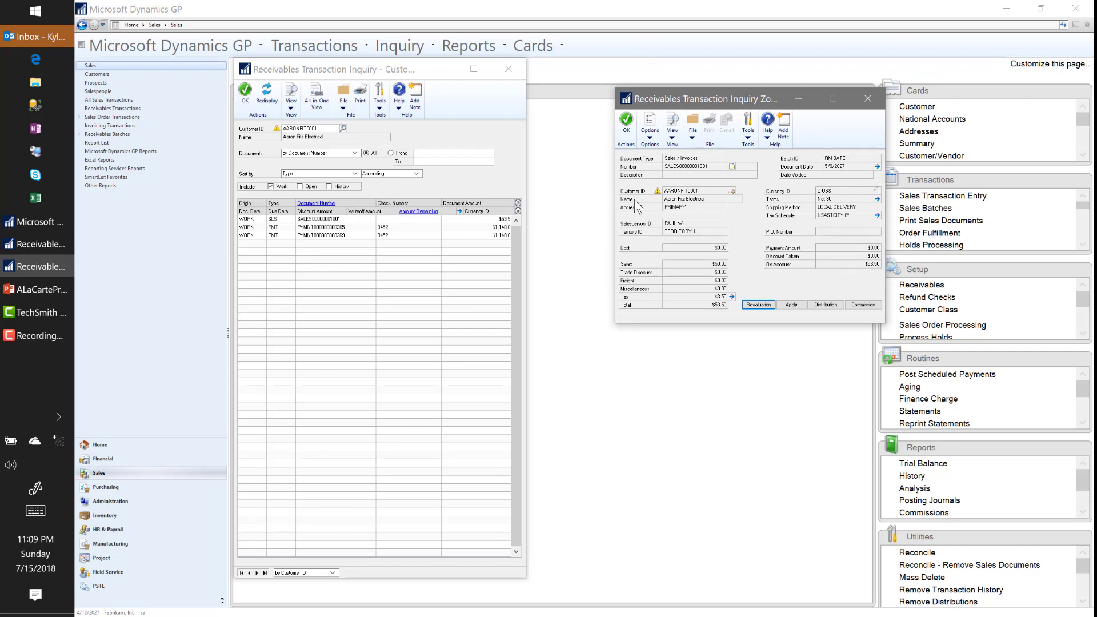
left_click(626, 123)
- Restrict the customer's listed receivables by Document Date with all dates included, and refresh the inquiry
left_click(321, 153)
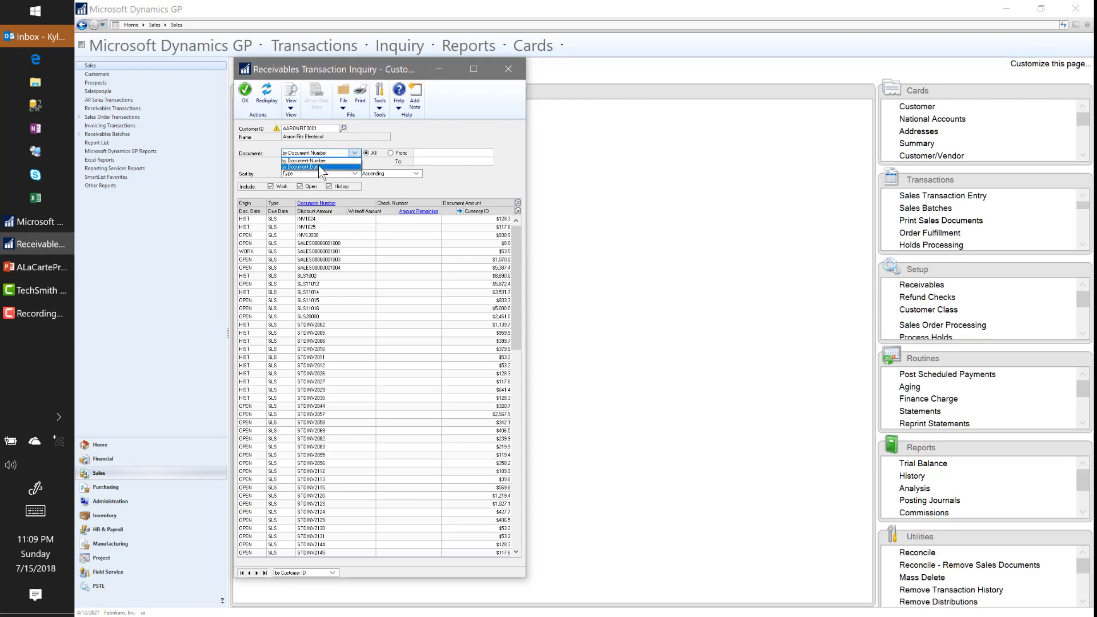
left_click(317, 161)
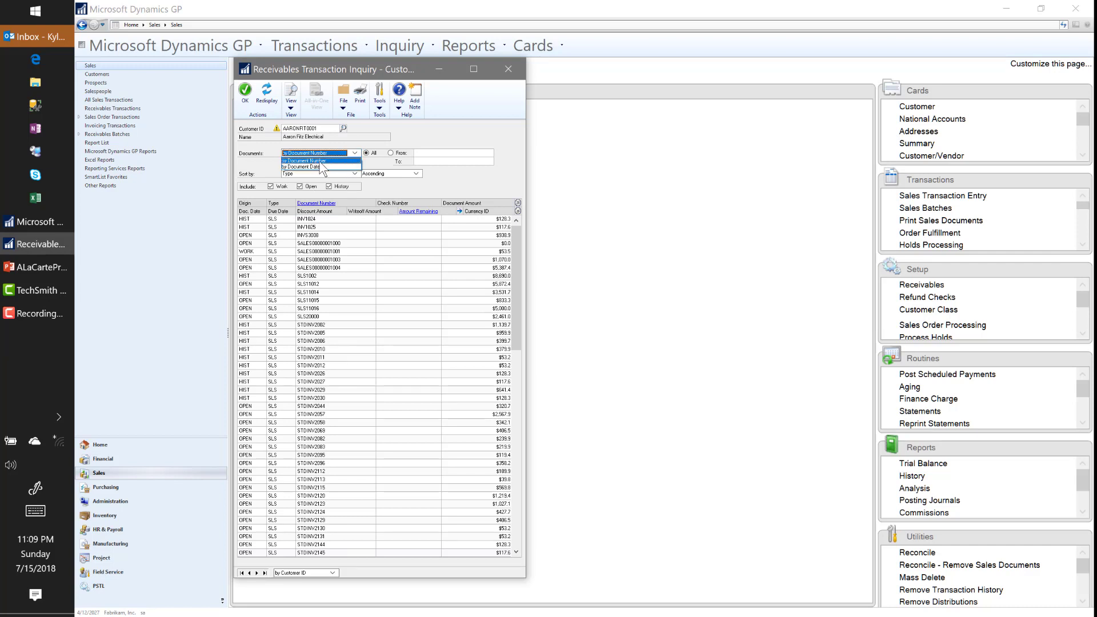
left_click(328, 154)
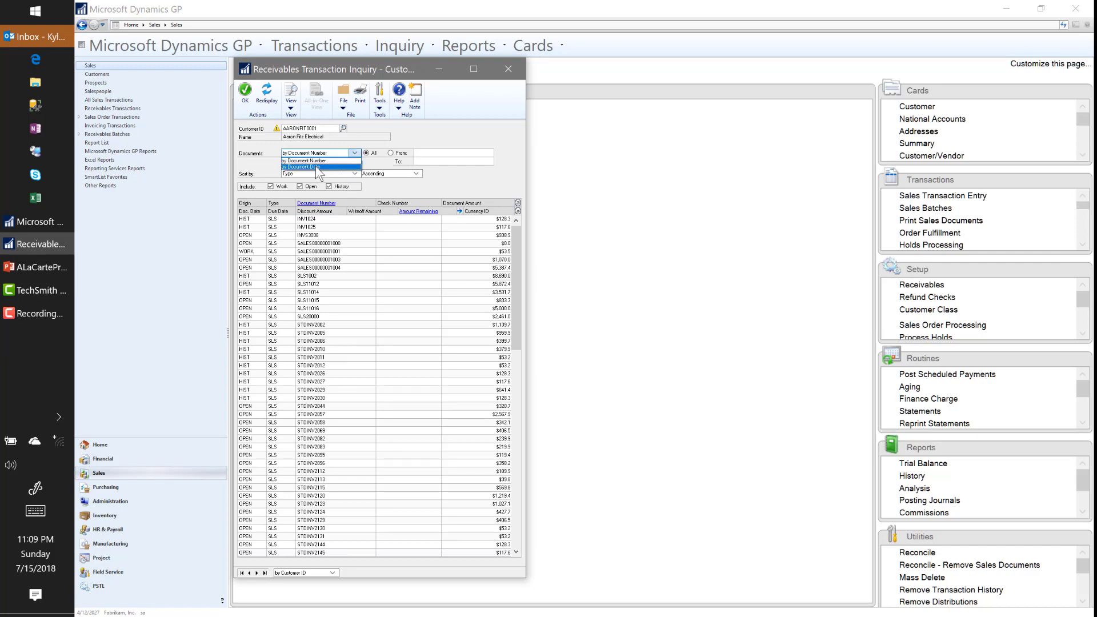
left_click(316, 167)
left_click(431, 153)
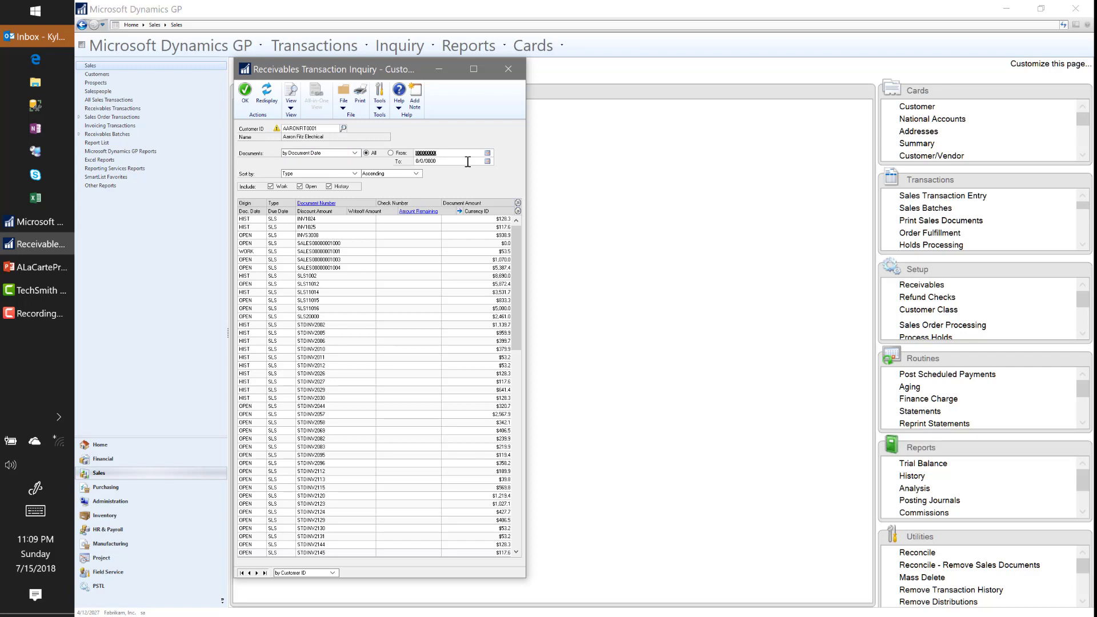
left_click(273, 102)
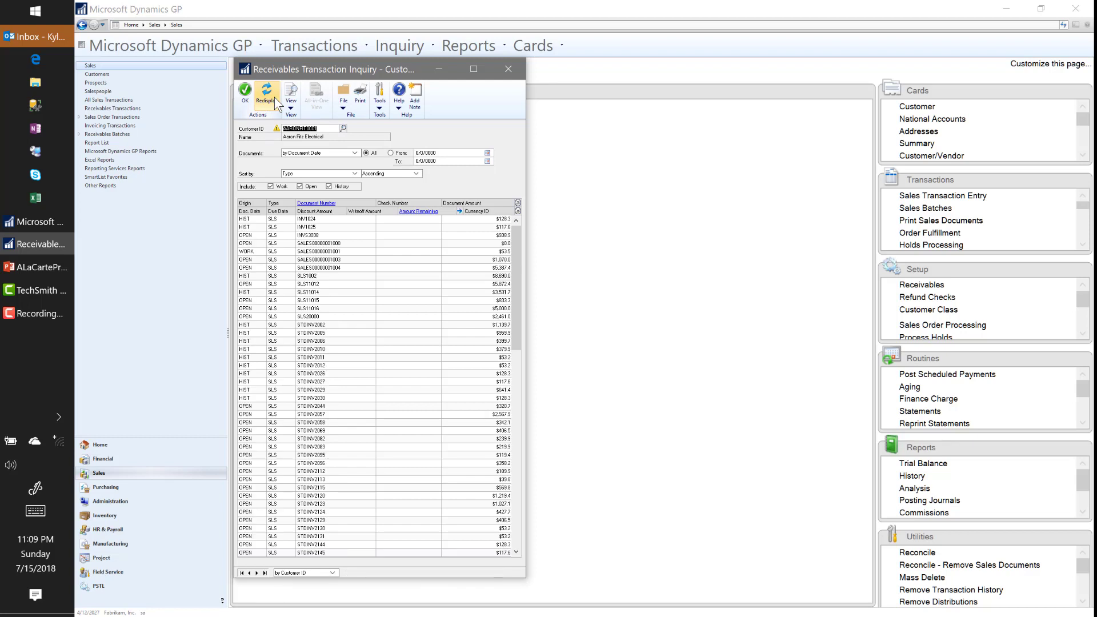
- Sort the listed documents by Document Date in descending order
left_click(312, 173)
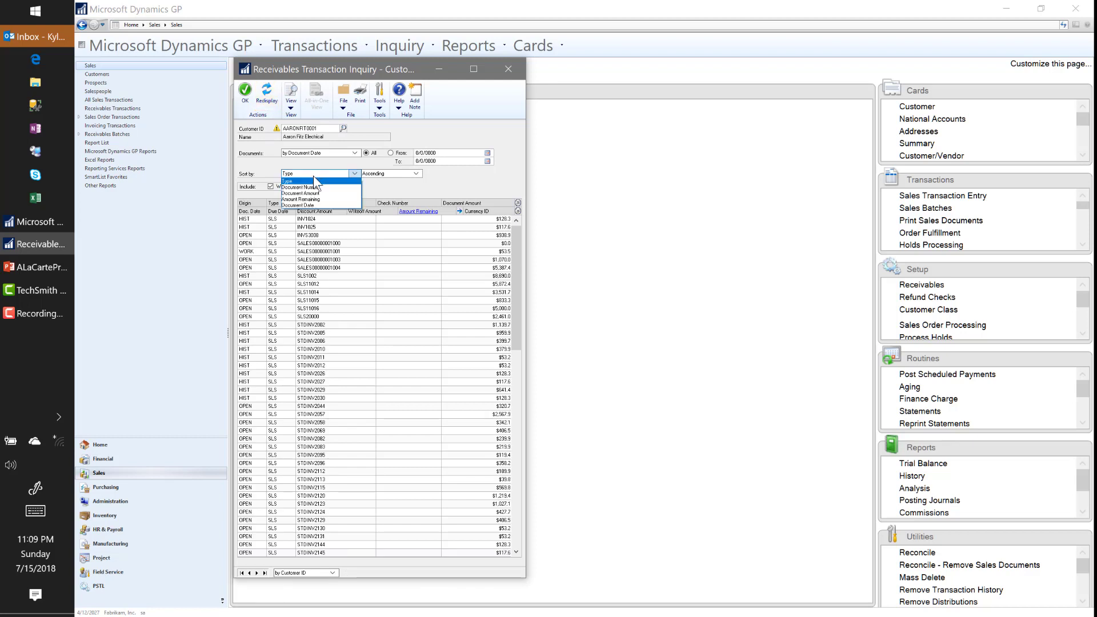
left_click(323, 205)
left_click(402, 173)
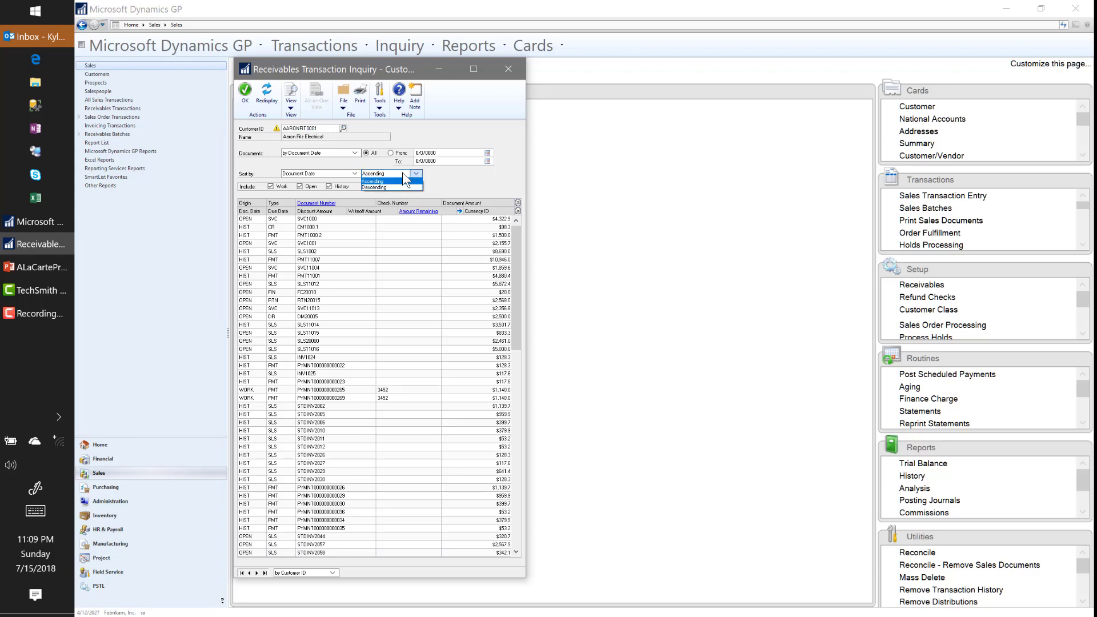
left_click(398, 188)
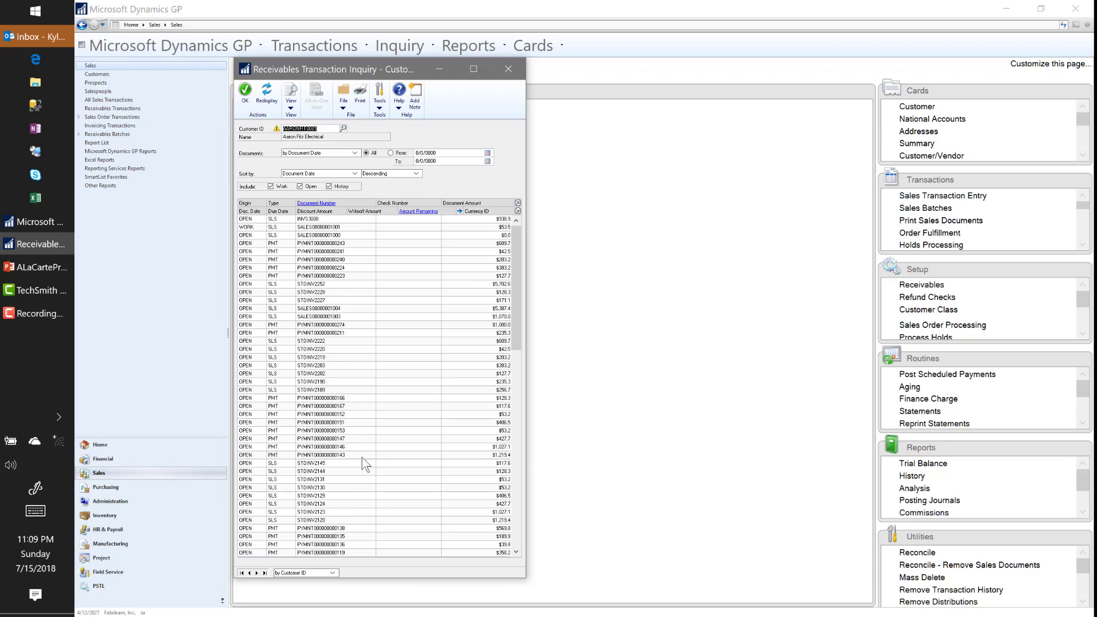
- Sort the listed documents by Amount Remaining, and close the customer transaction inquiry
left_click(316, 175)
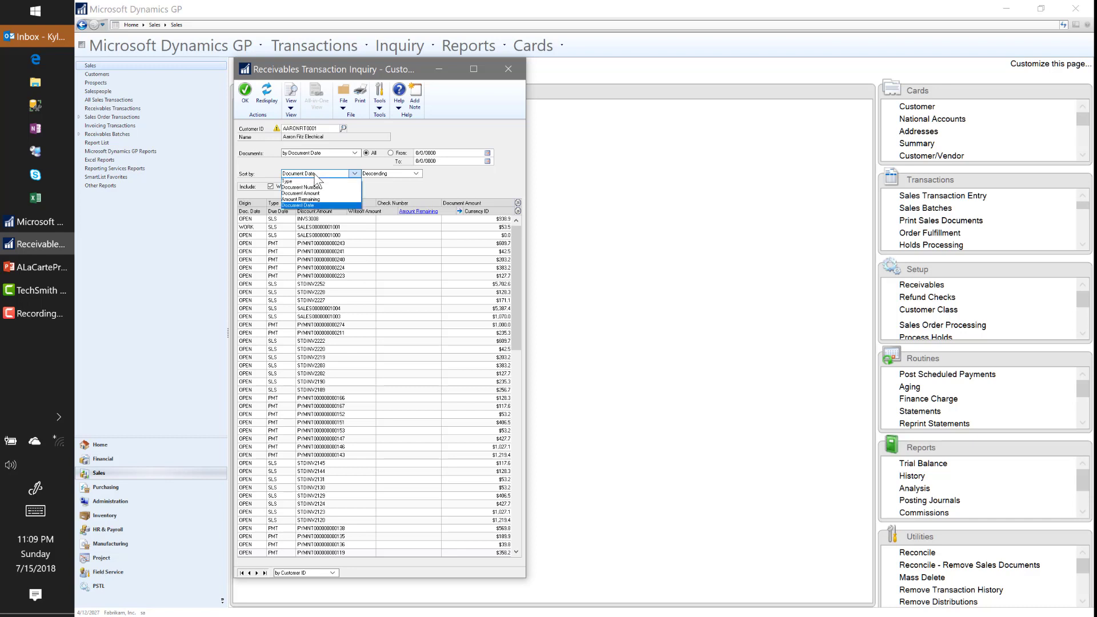
left_click(329, 200)
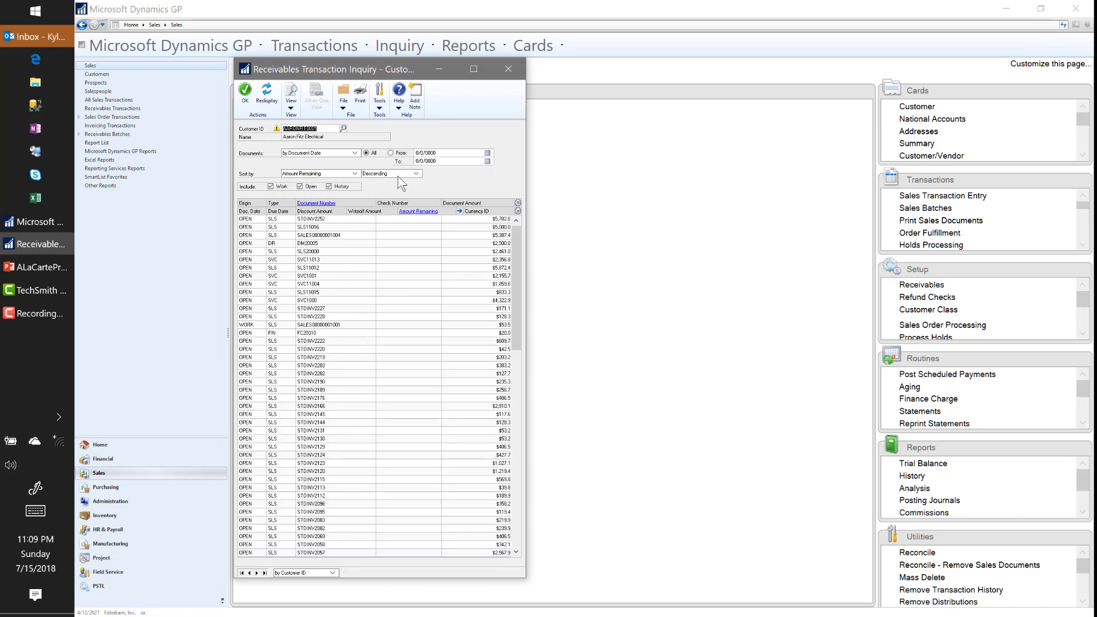
left_click(395, 336)
left_click(244, 93)
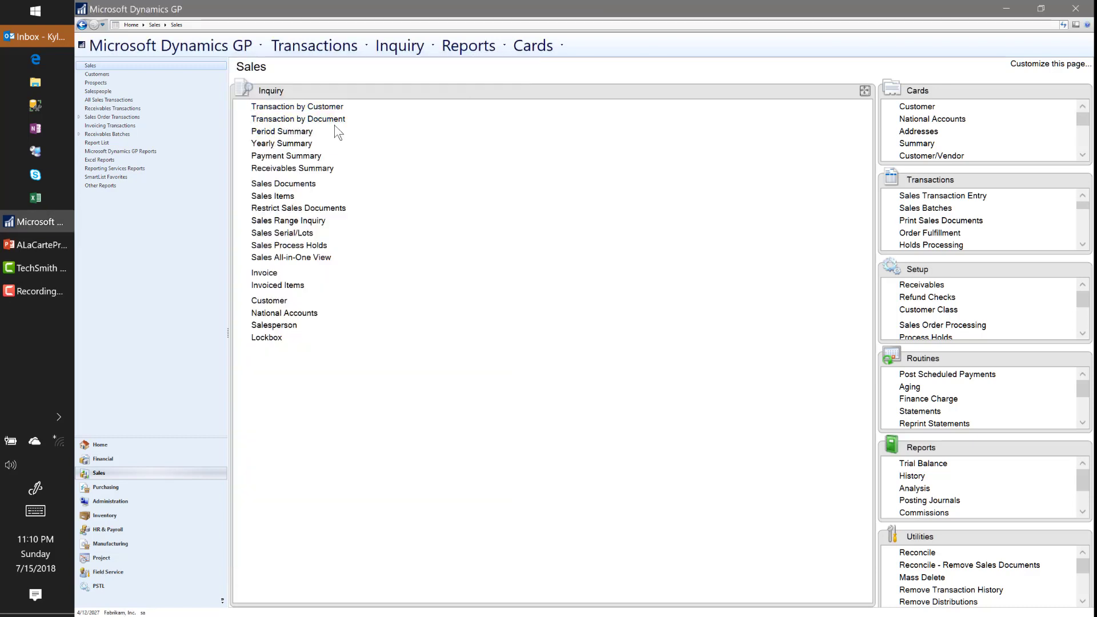
- Open the receivables transaction inquiry by document, view the details of invoice INV1016, and close both windows
left_click(299, 122)
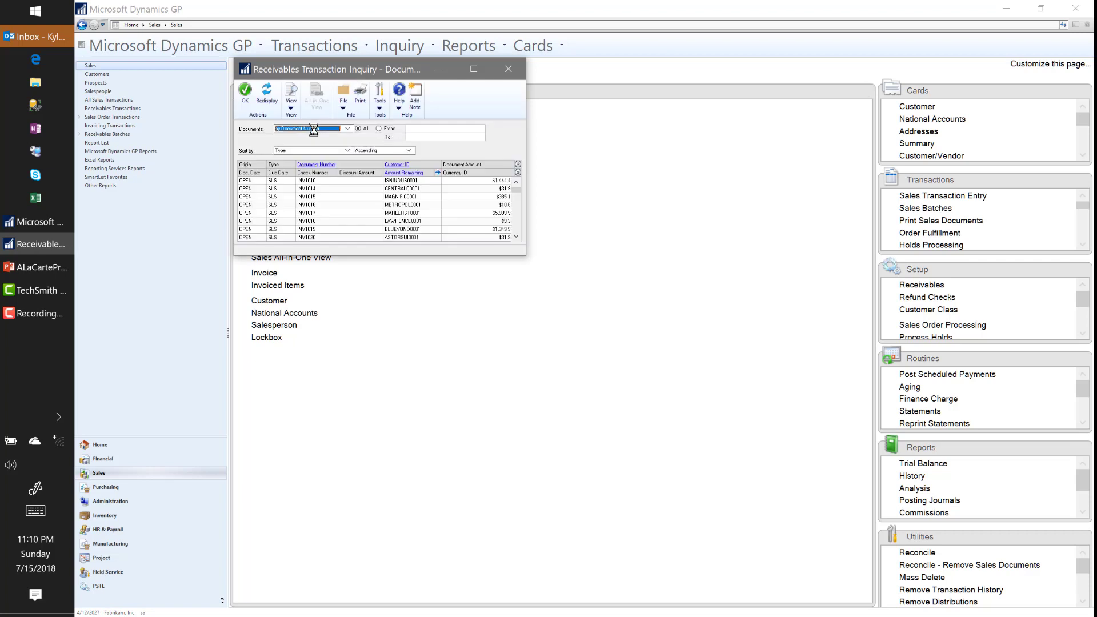
left_click(441, 128)
left_click(321, 204)
left_click(318, 165)
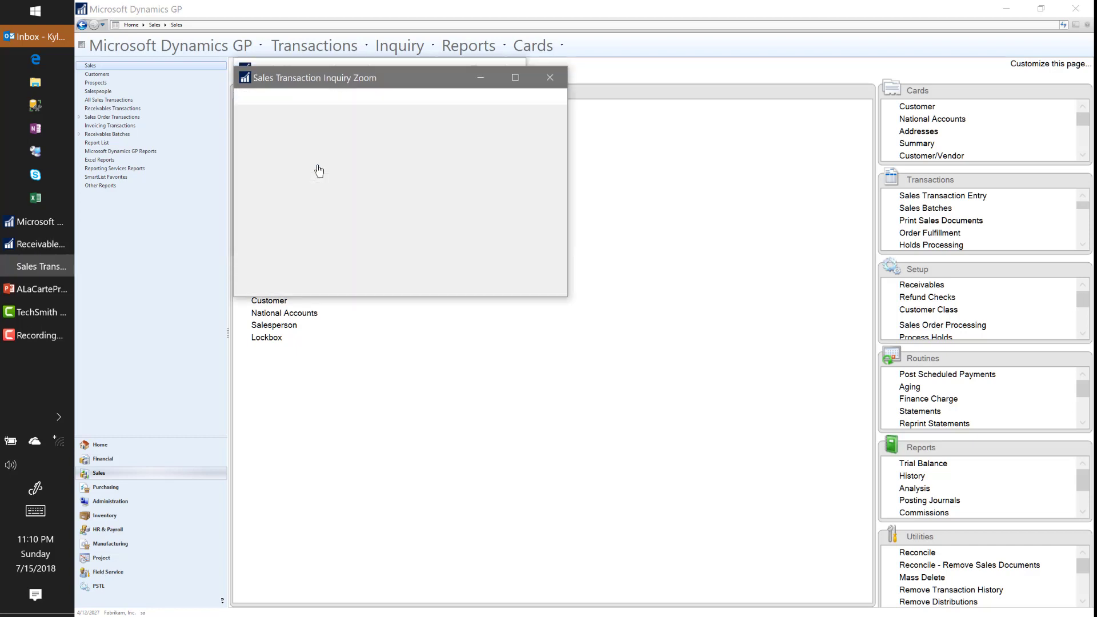
left_click(550, 75)
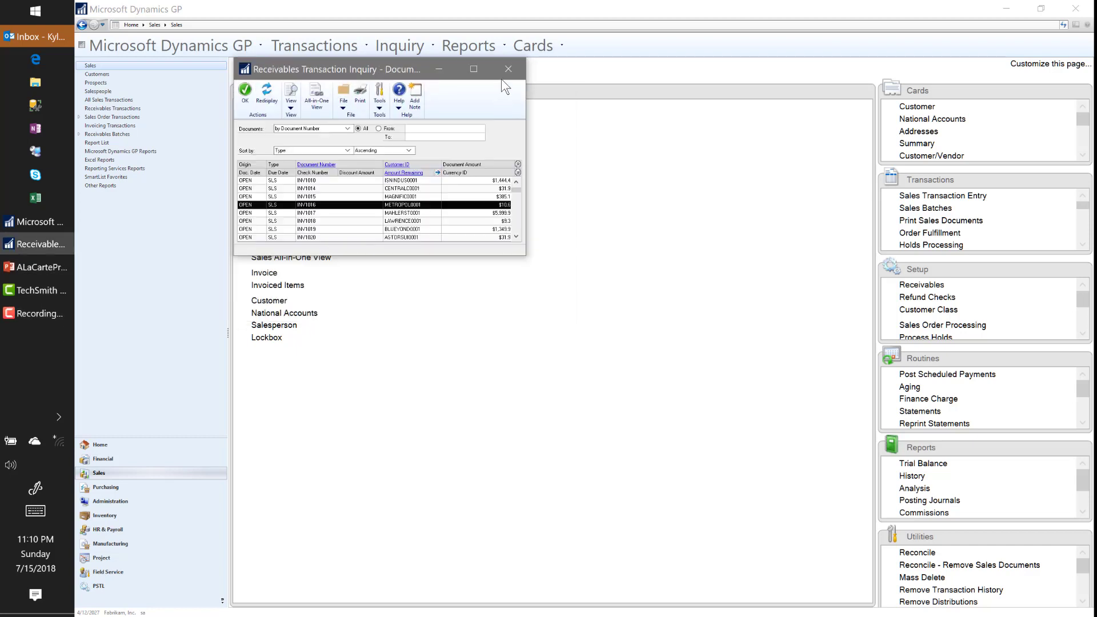
left_click(508, 71)
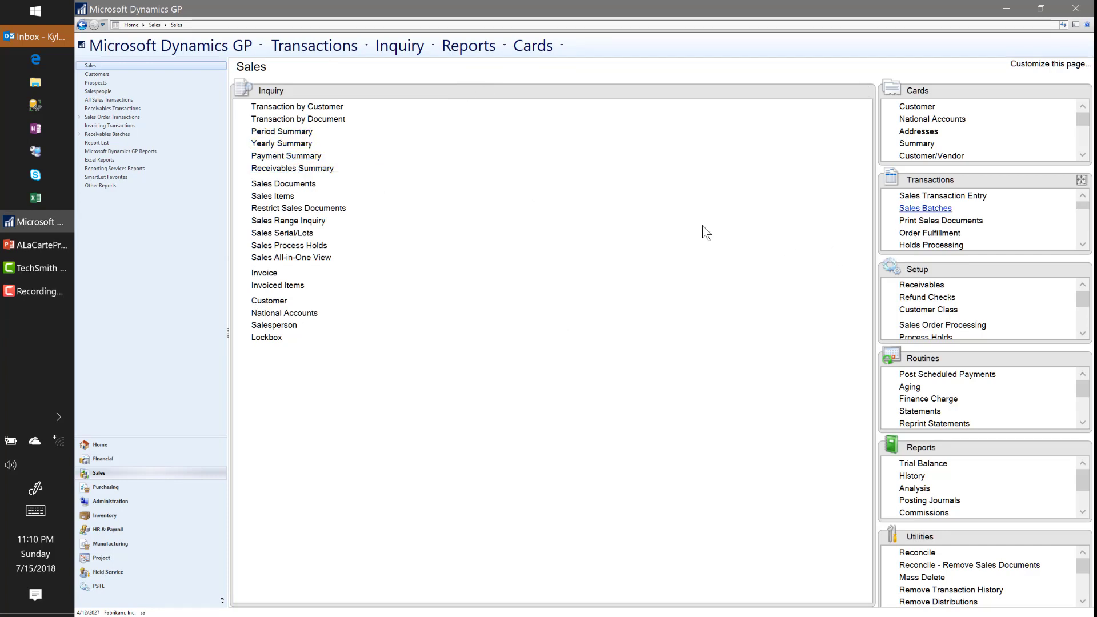
- View the period summary inquiry for Aaron Fitz Electrical for April 2027, moving its window aside, and close it
left_click(282, 131)
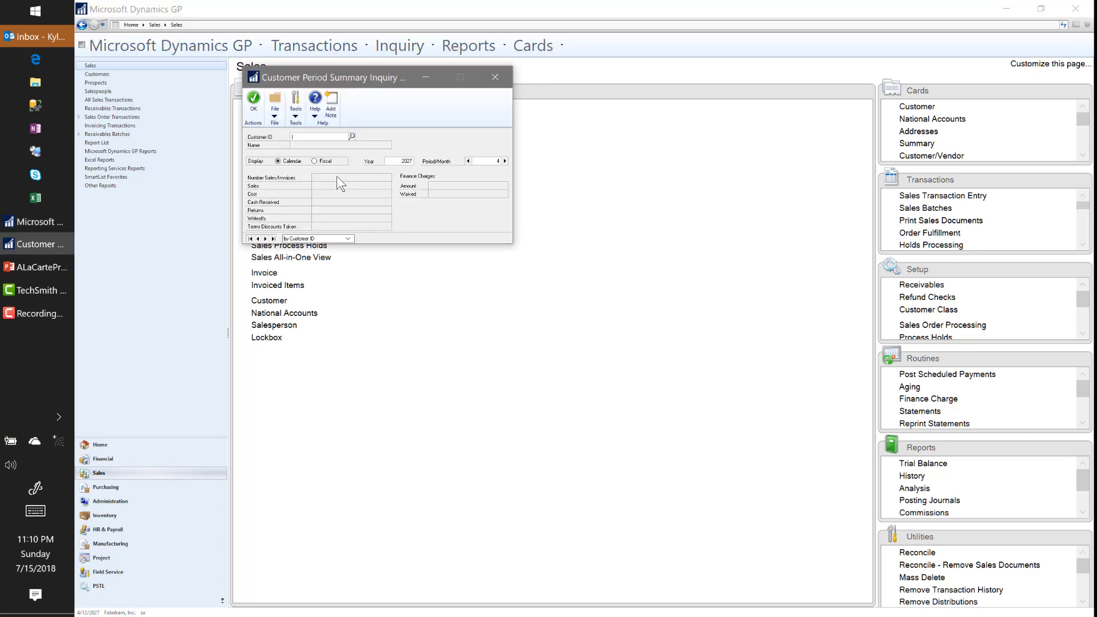
left_click(251, 239)
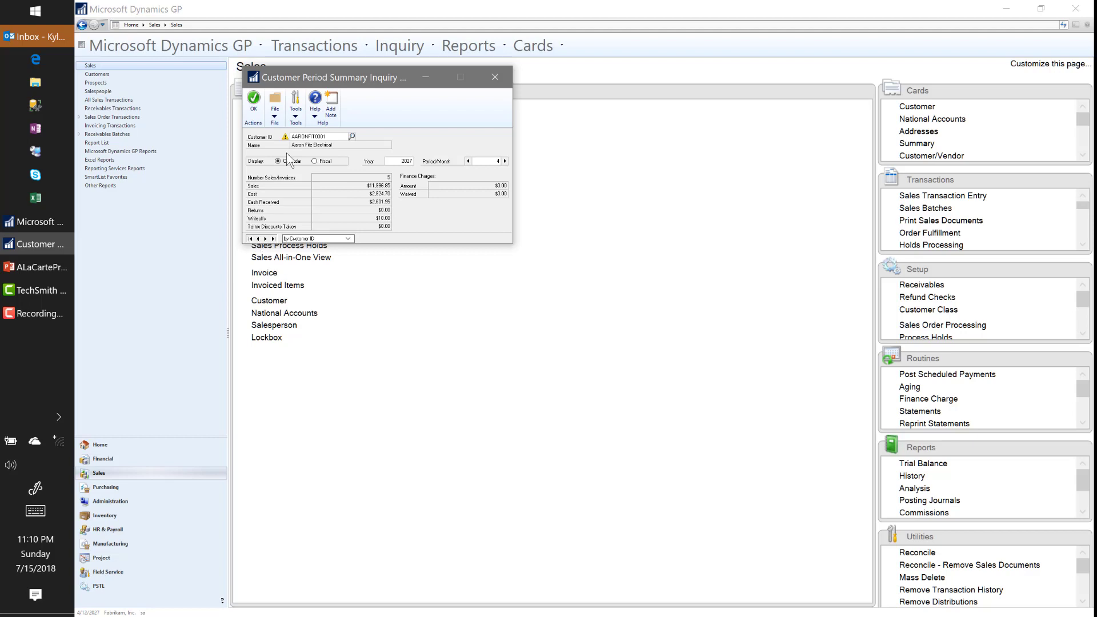
left_click_drag(323, 76, 533, 112)
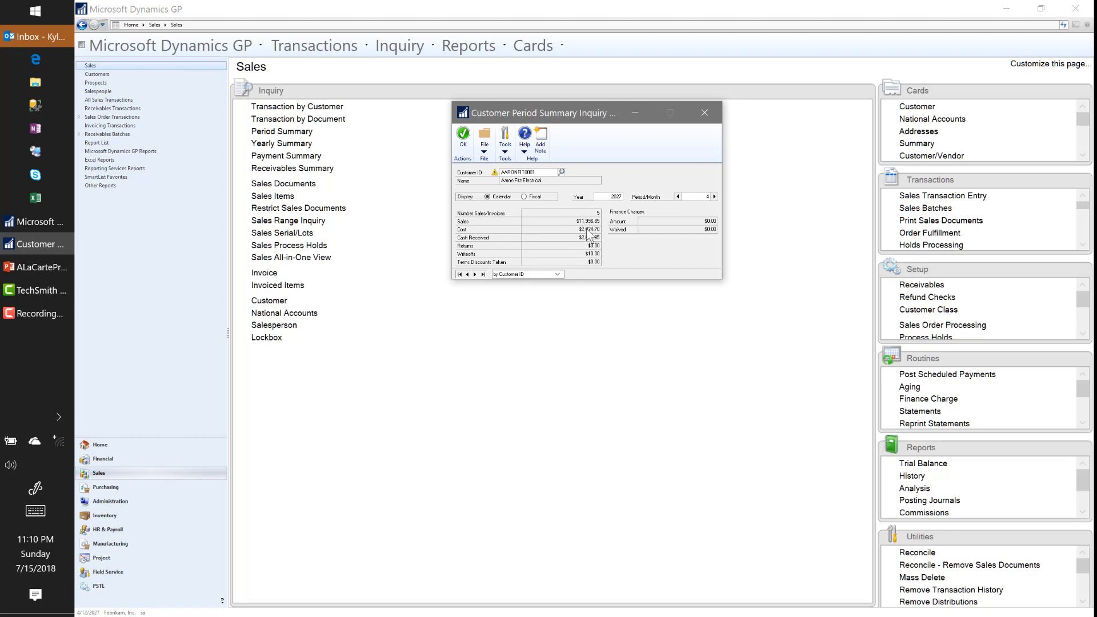
left_click(463, 137)
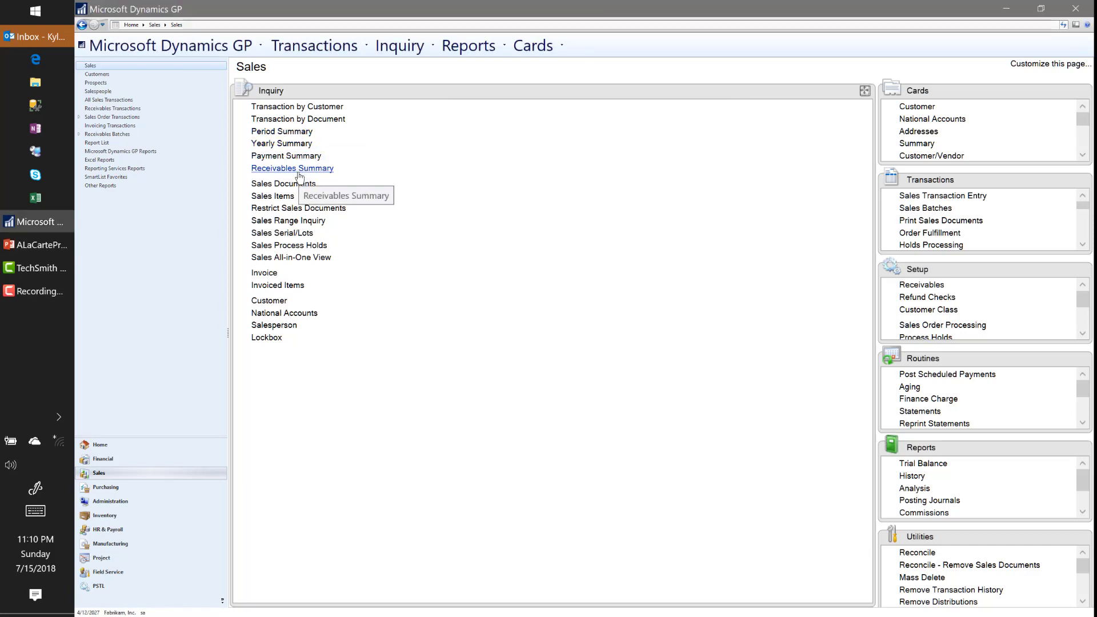
- View the customer summary card and credit summary of Aaron Fitz Electrical, and close both windows
left_click(1081, 91)
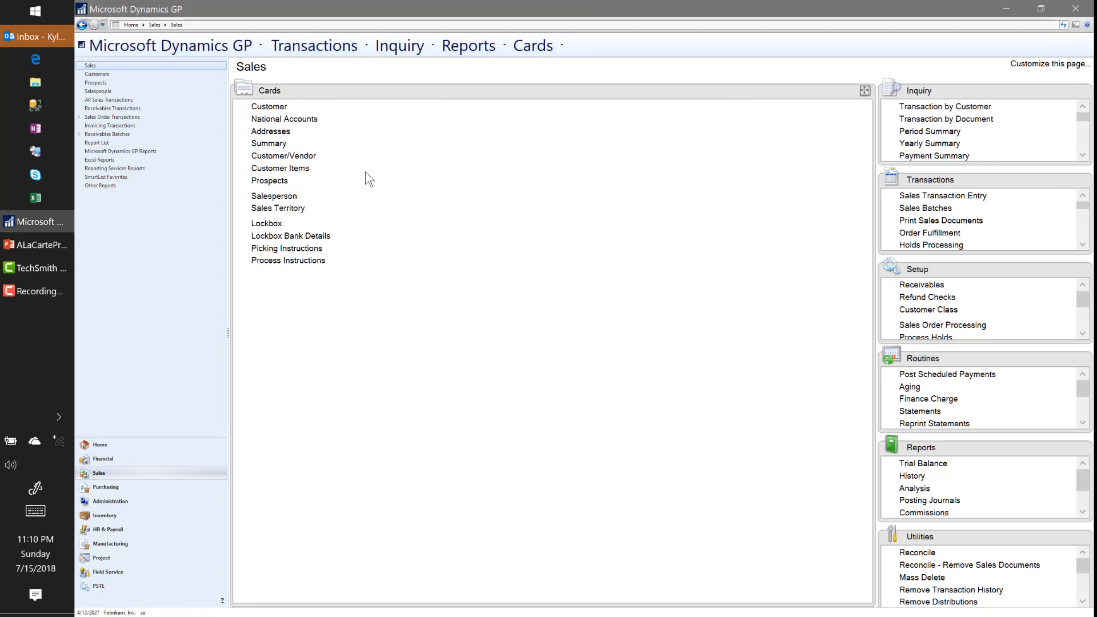
left_click(266, 143)
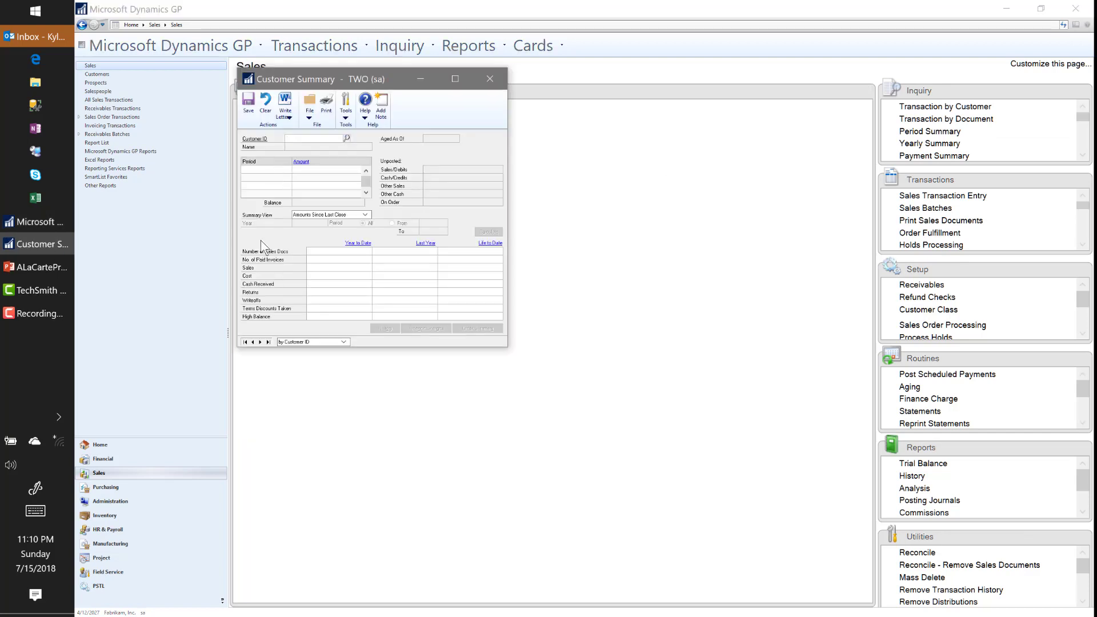
left_click(244, 341)
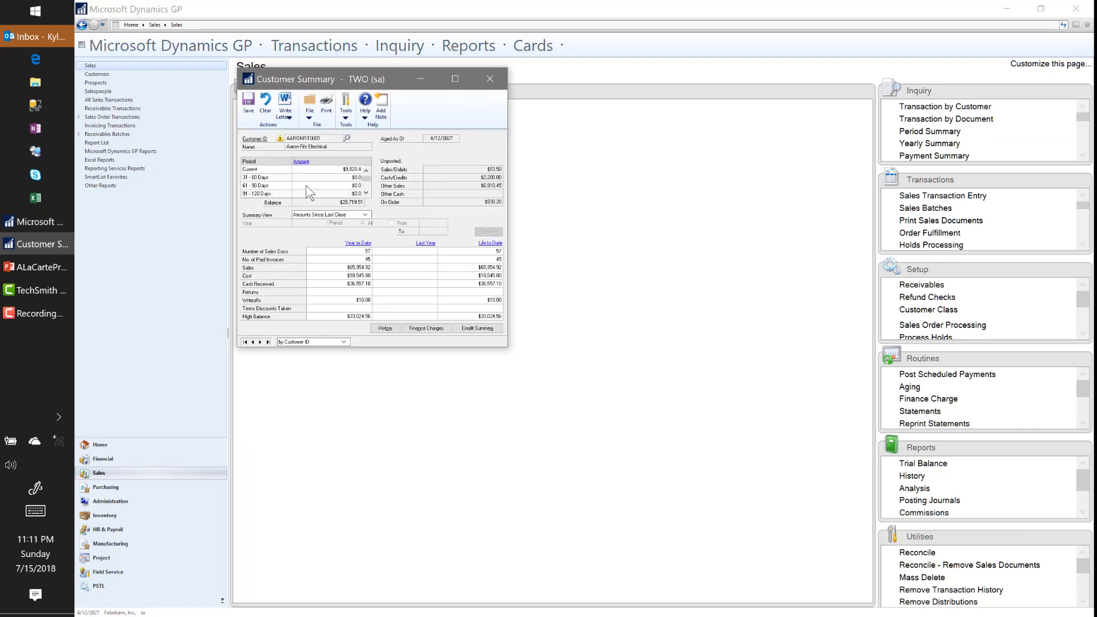
left_click(476, 329)
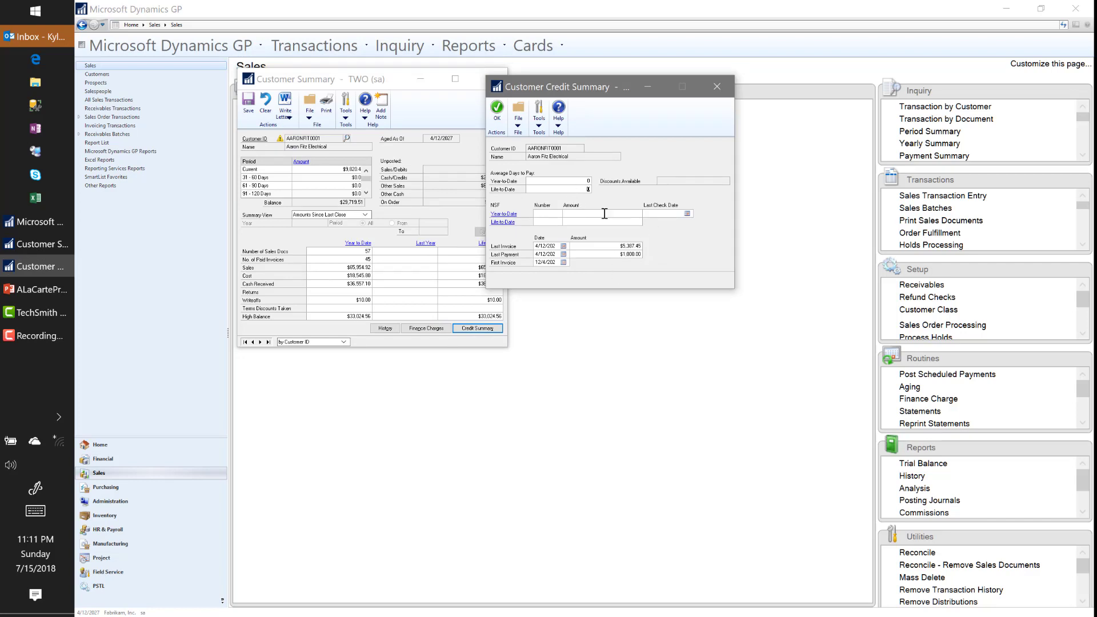
left_click(664, 215)
left_click(497, 109)
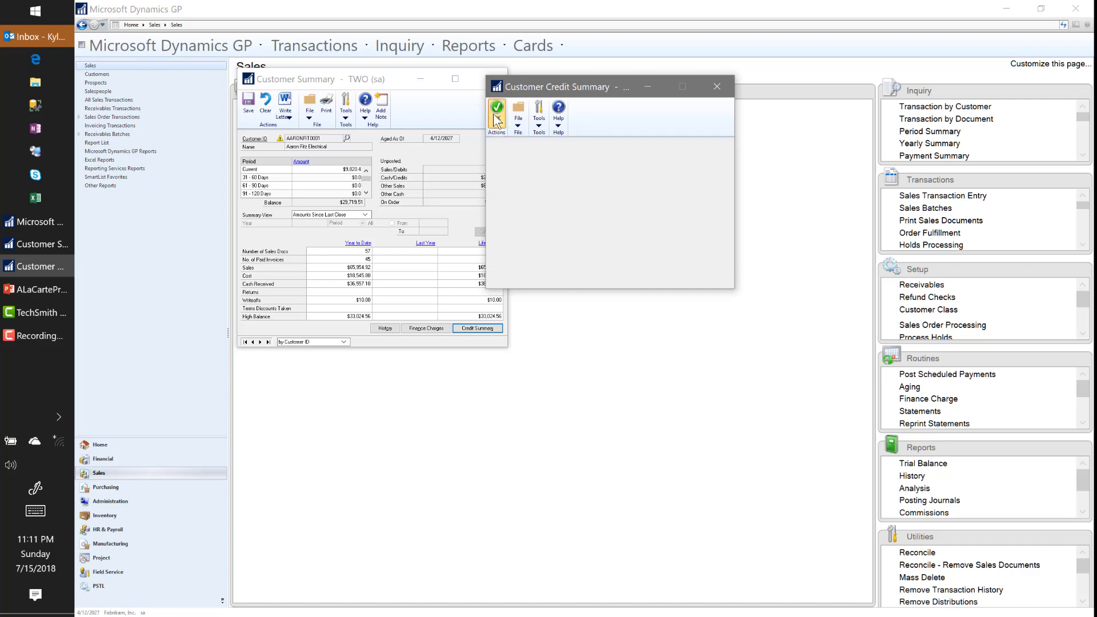
left_click(489, 79)
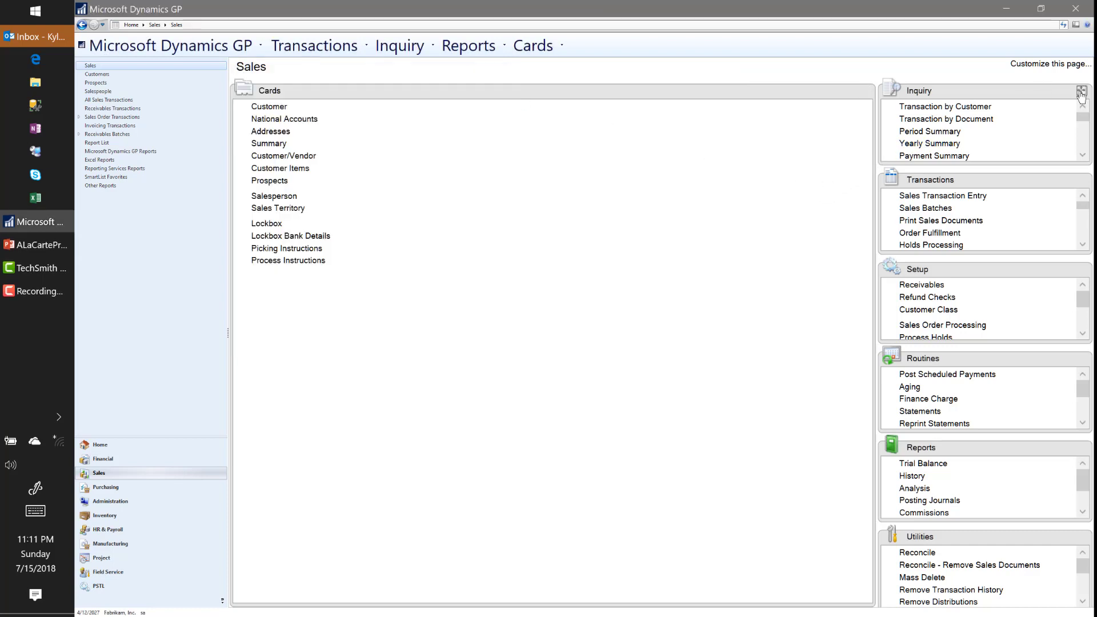
- Return to the sales inquiries, view the salesperson inquiry, and close it
left_click(1081, 91)
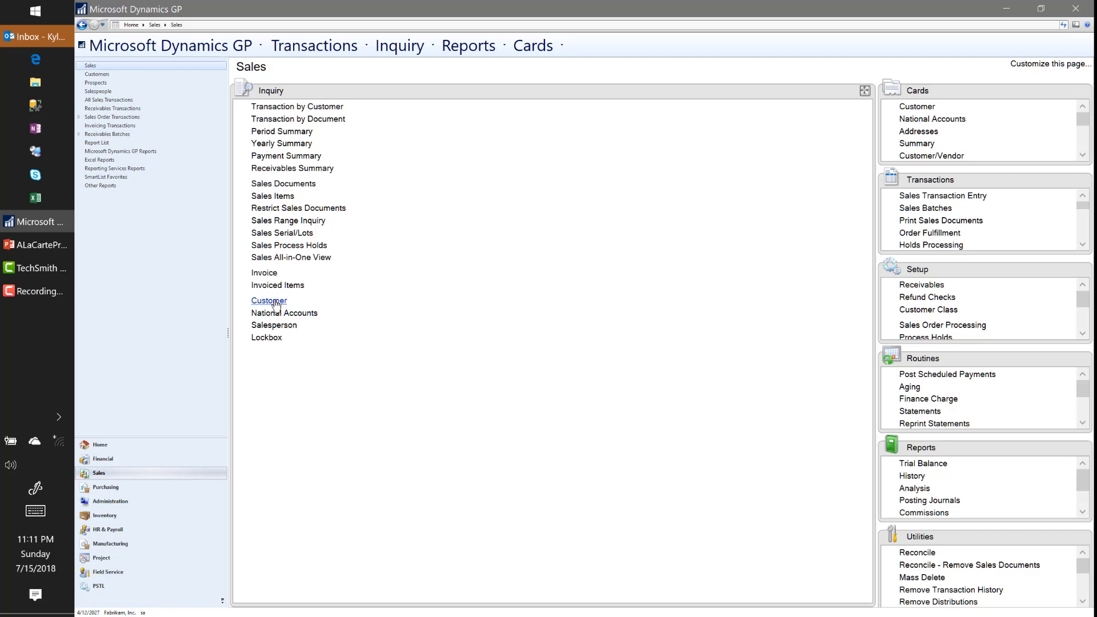
left_click(269, 325)
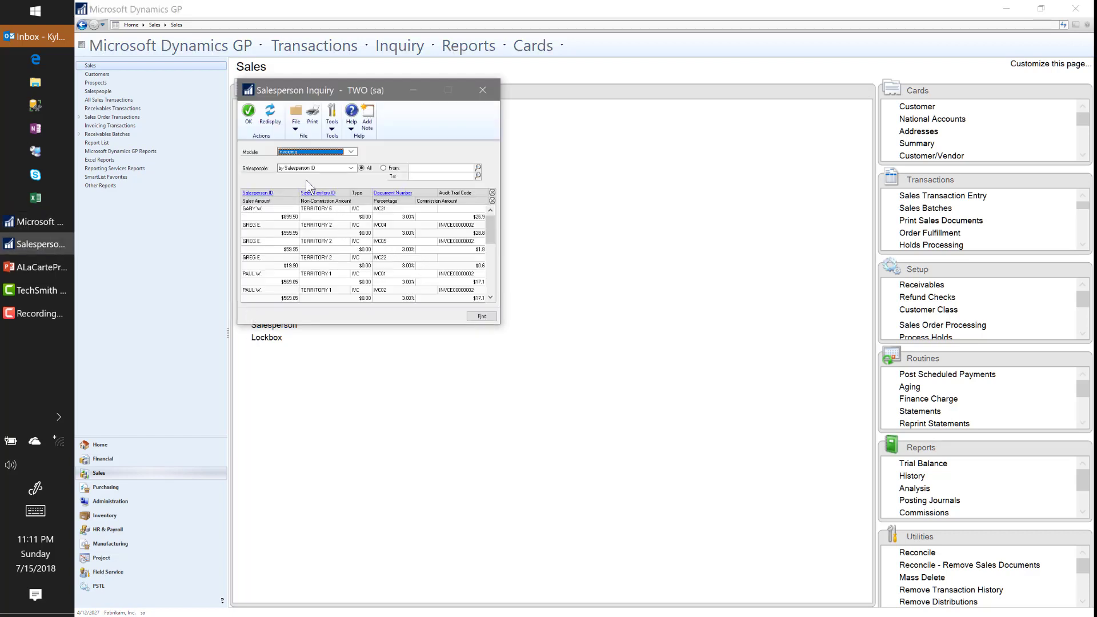
left_click(248, 110)
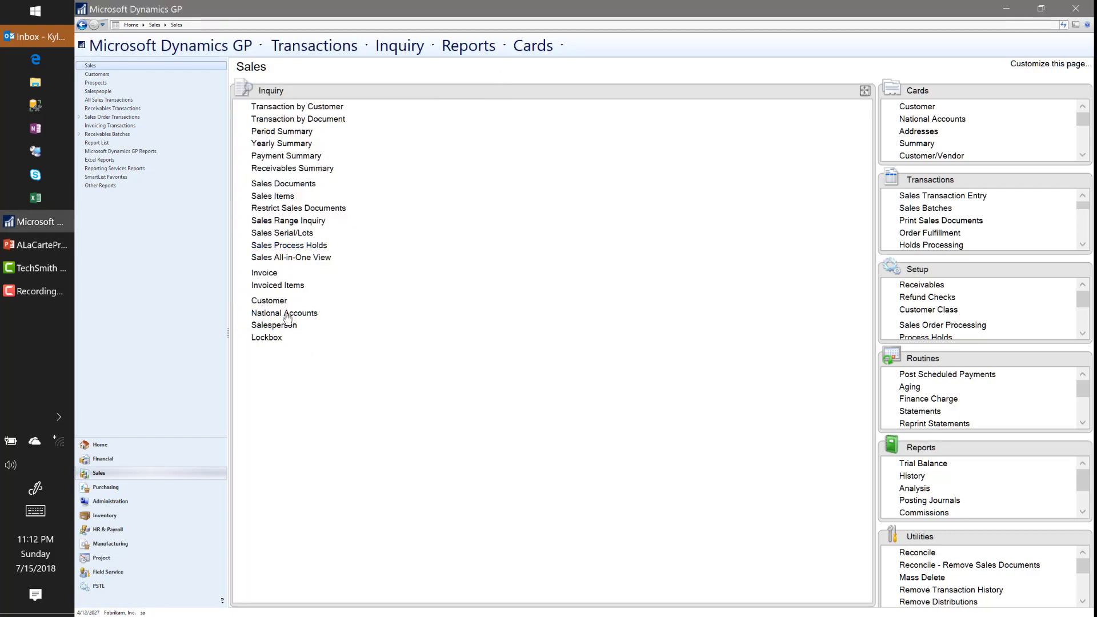
- Open the customer inquiry for Aaron Fitz Electrical and move its window clear of the inquiry list
left_click(272, 300)
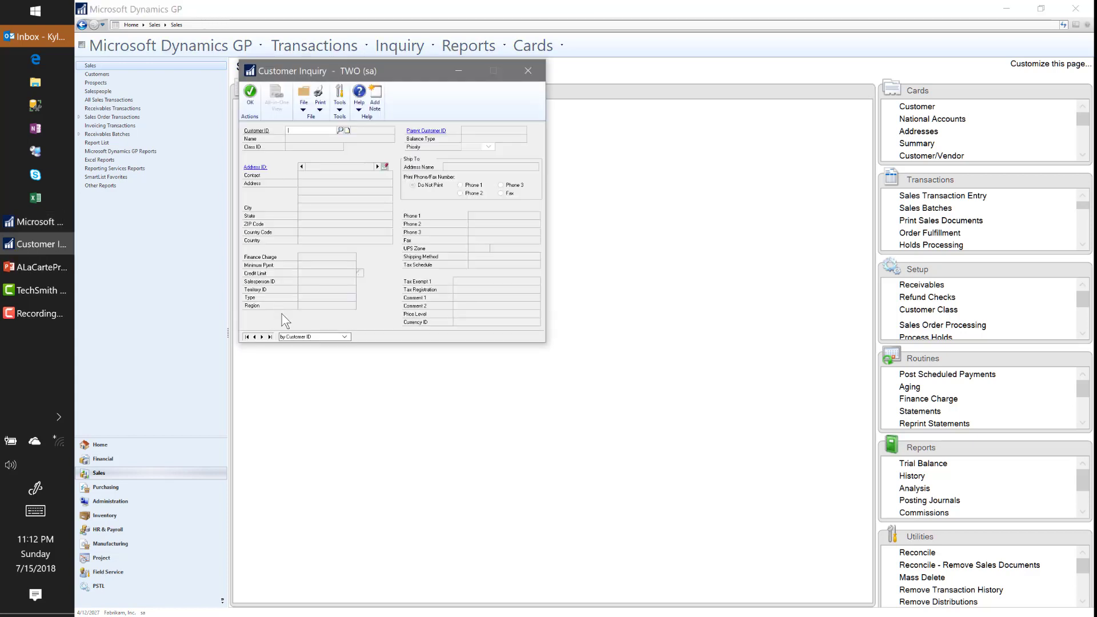
left_click(246, 336)
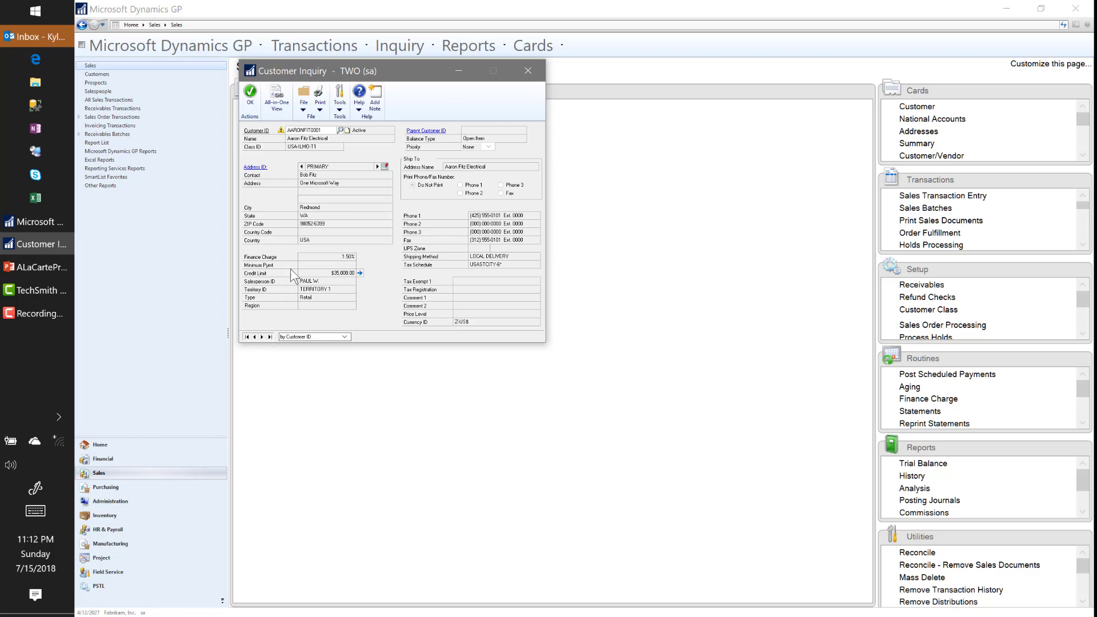
left_click_drag(355, 71, 486, 135)
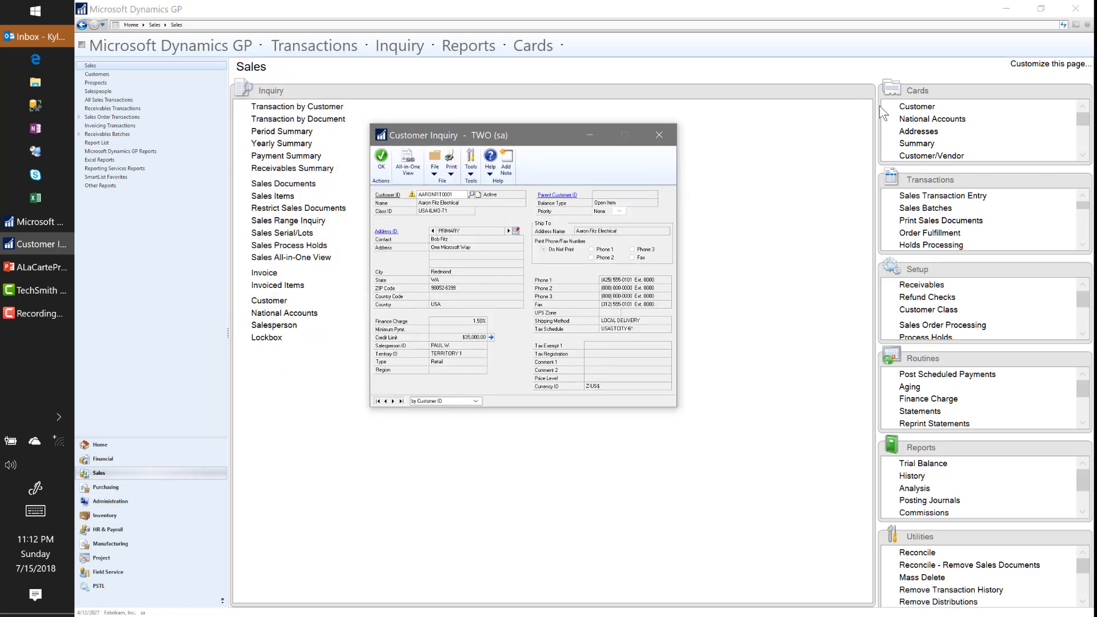
- Open the customer maintenance card for Aaron Fitz Electrical beside its customer inquiry, and view the inquiry's print options
left_click(909, 107)
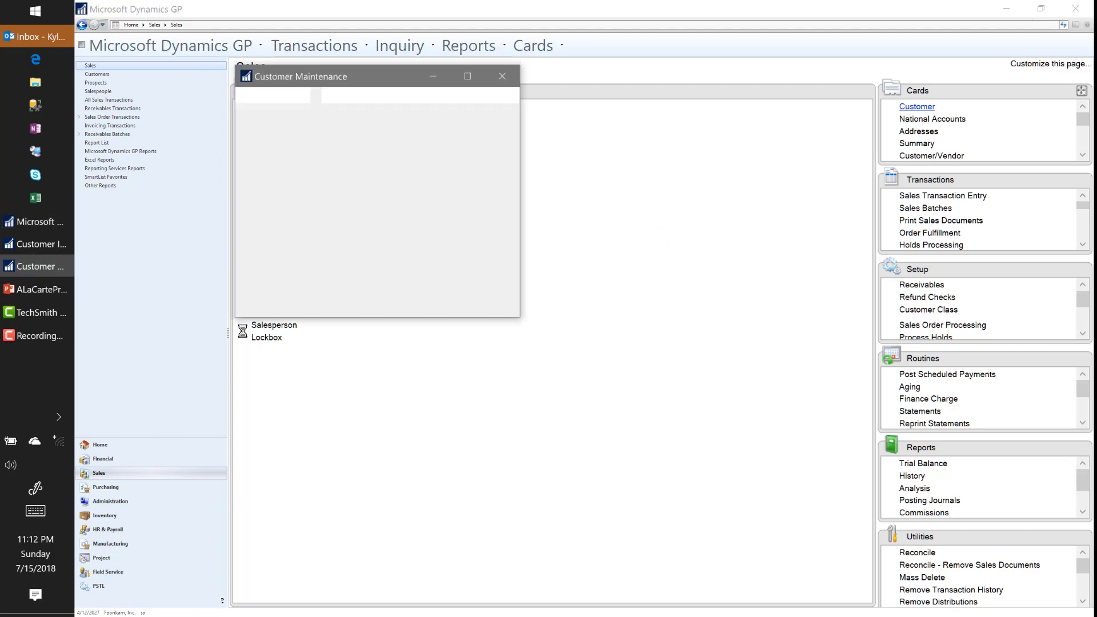
left_click(242, 336)
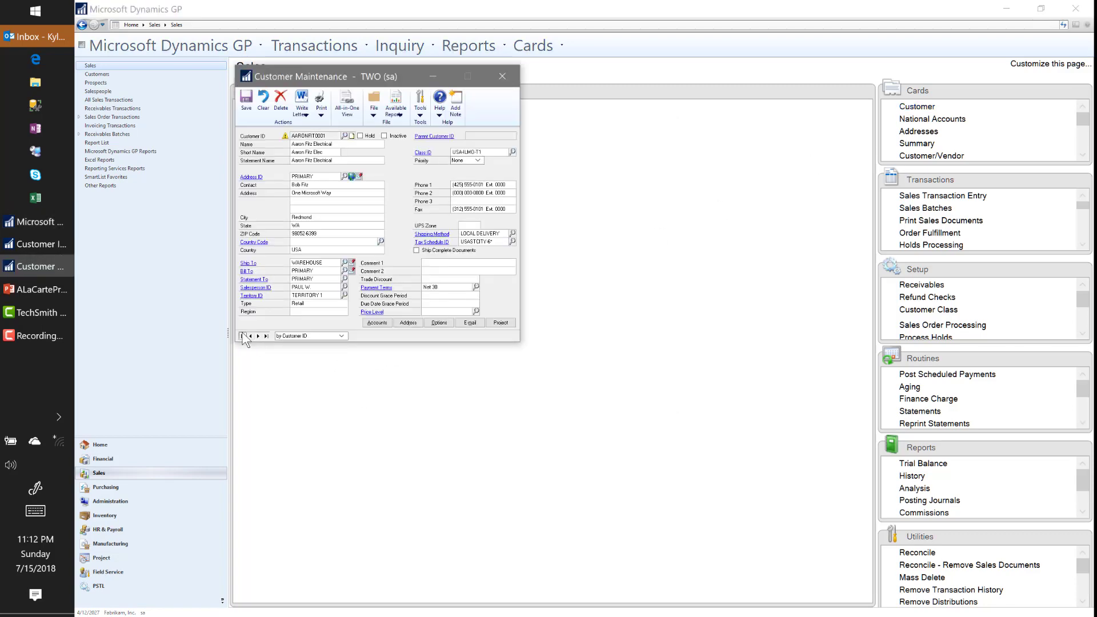
left_click(43, 245)
left_click_drag(463, 131, 681, 81)
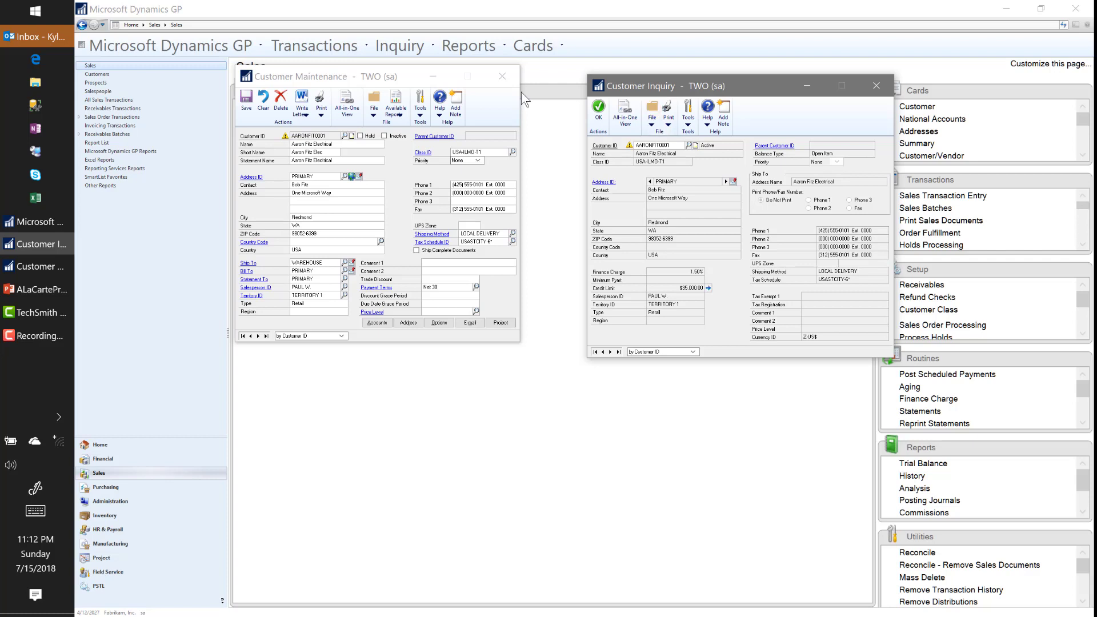
left_click(668, 120)
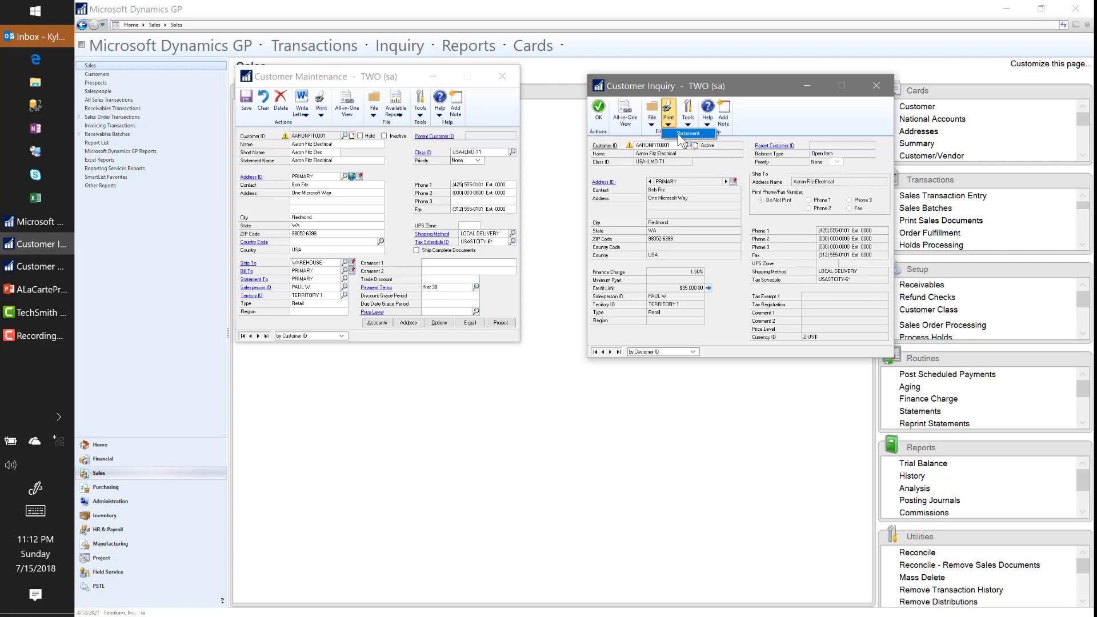
- Close the customer inquiry and the customer maintenance card, and bring up the full list of sales routines
left_click(597, 114)
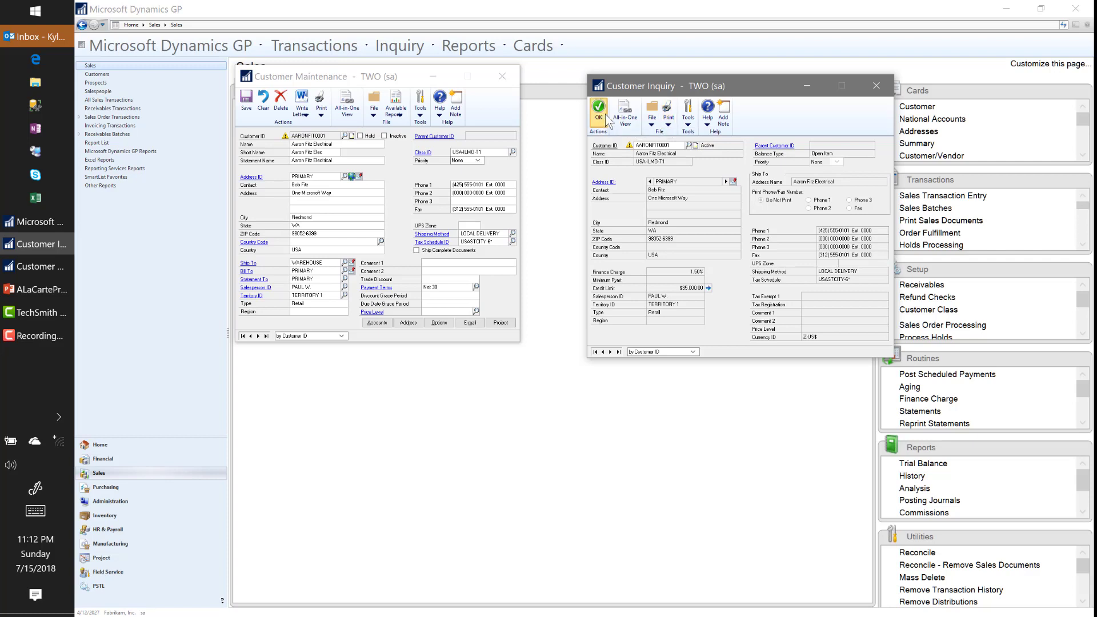
left_click(505, 69)
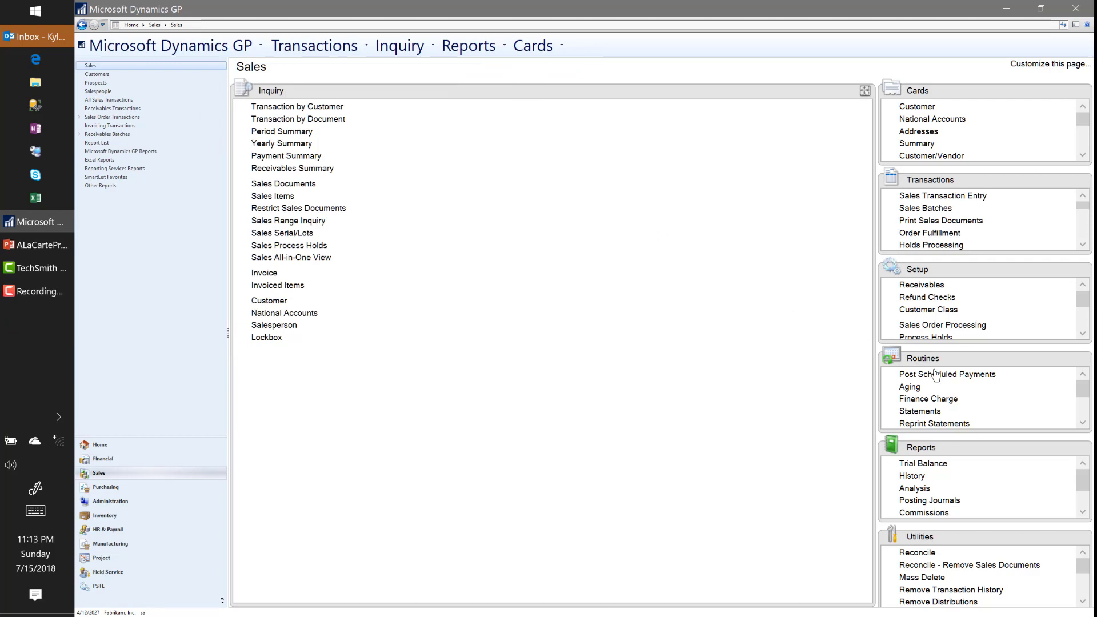
left_click(1081, 360)
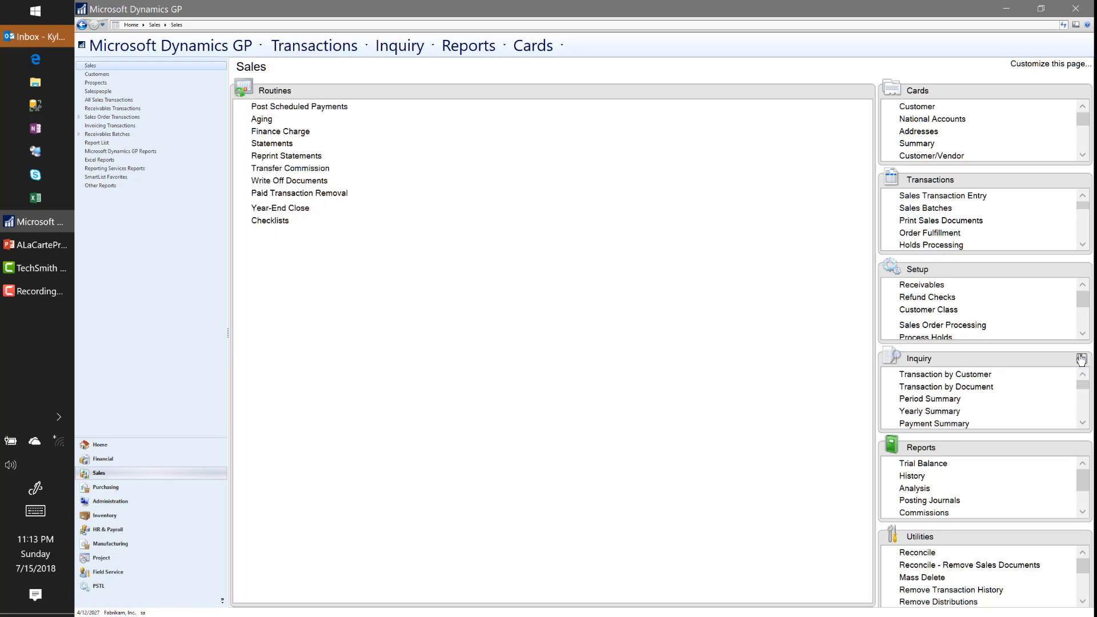
- Process receivables aging for all customers with aging date 4/12/2027 and detail report, and cancel the report's output destination
left_click(260, 120)
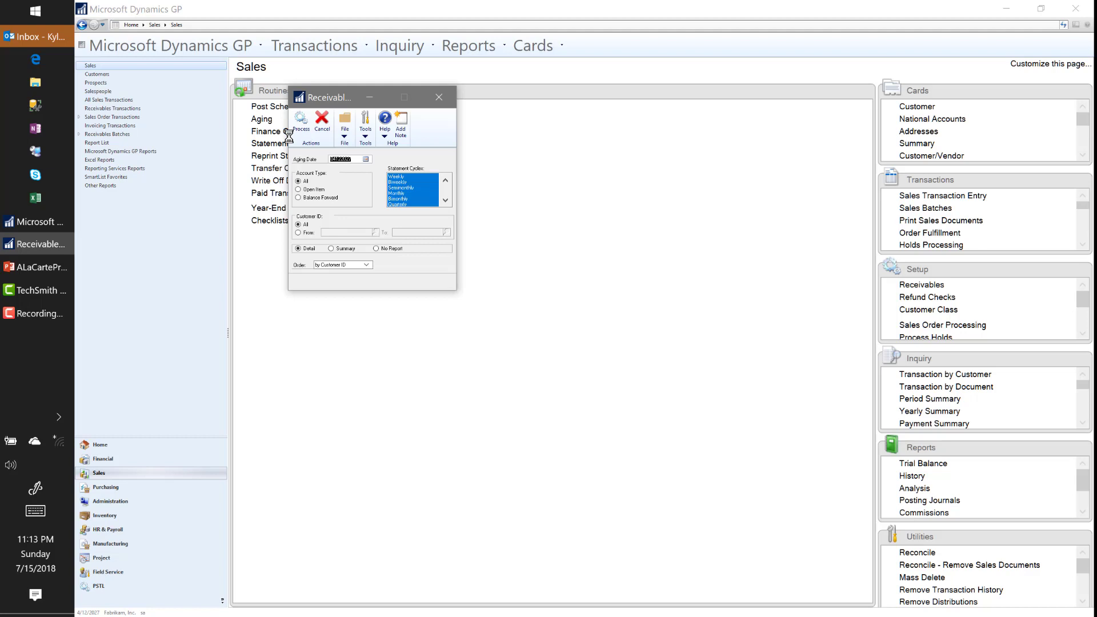
left_click_drag(337, 95, 504, 91)
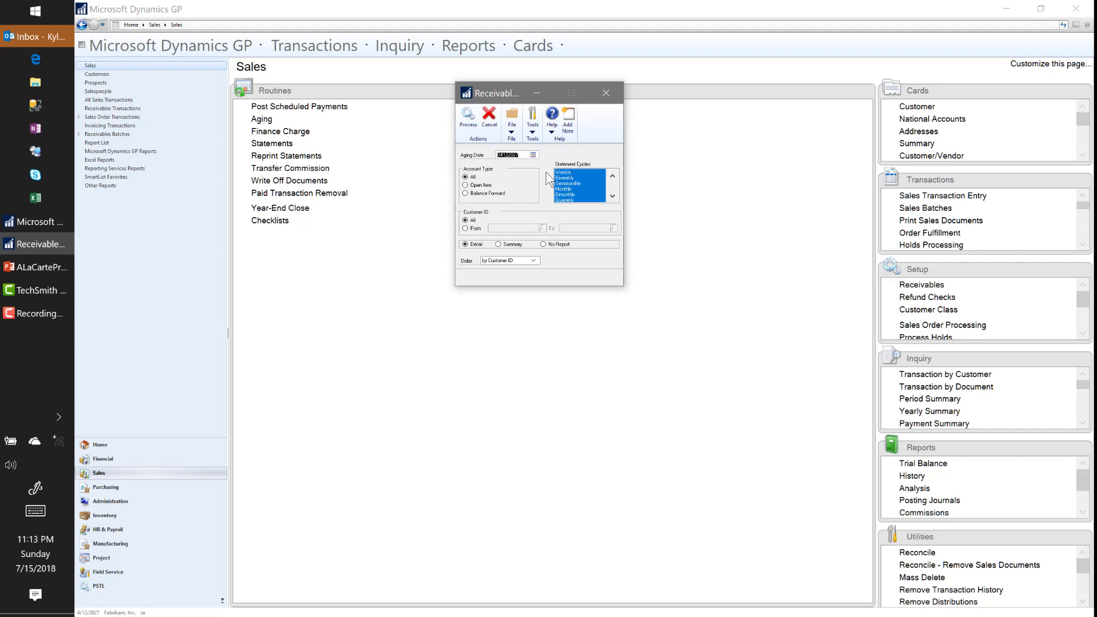
left_click(517, 154)
left_click(467, 122)
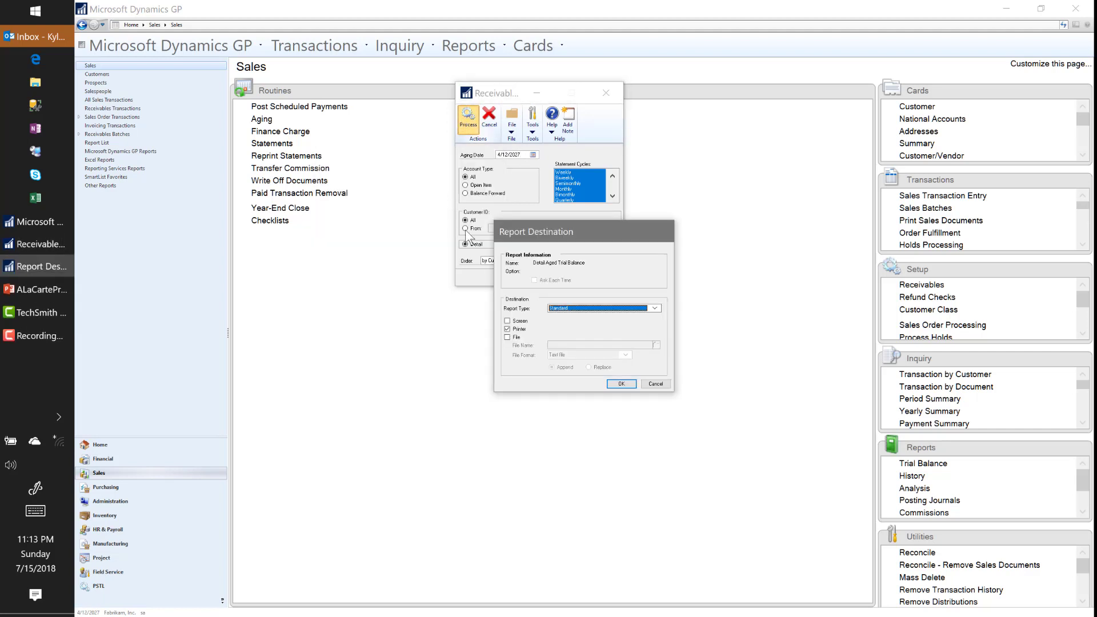
left_click(656, 383)
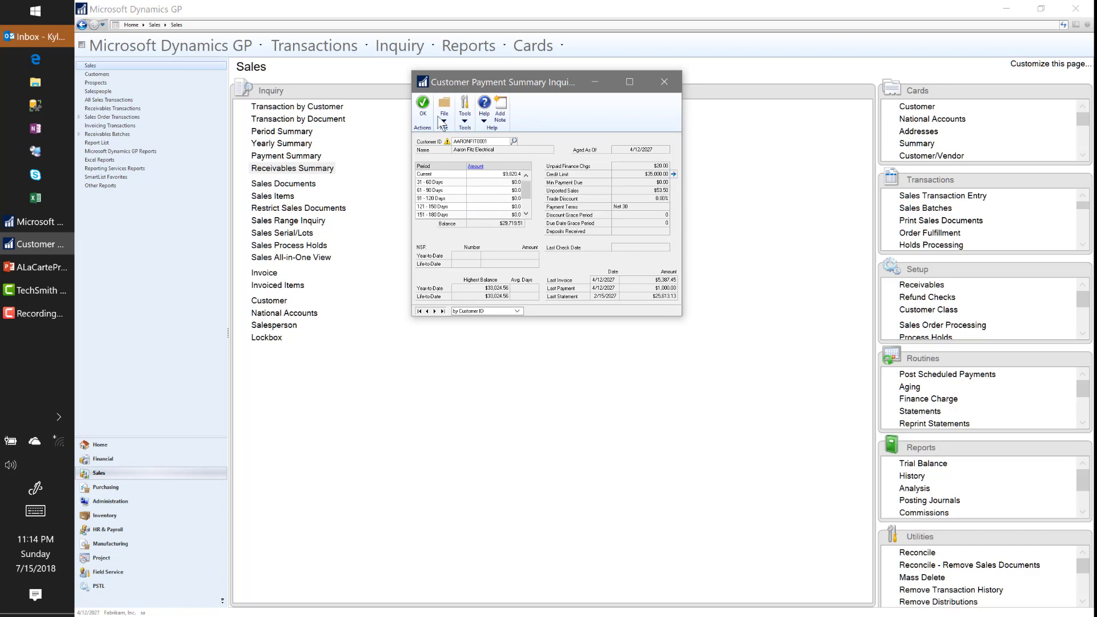
- Close the customer payment summary inquiry, and view the Assess Finance Charges routine before closing it
left_click(423, 105)
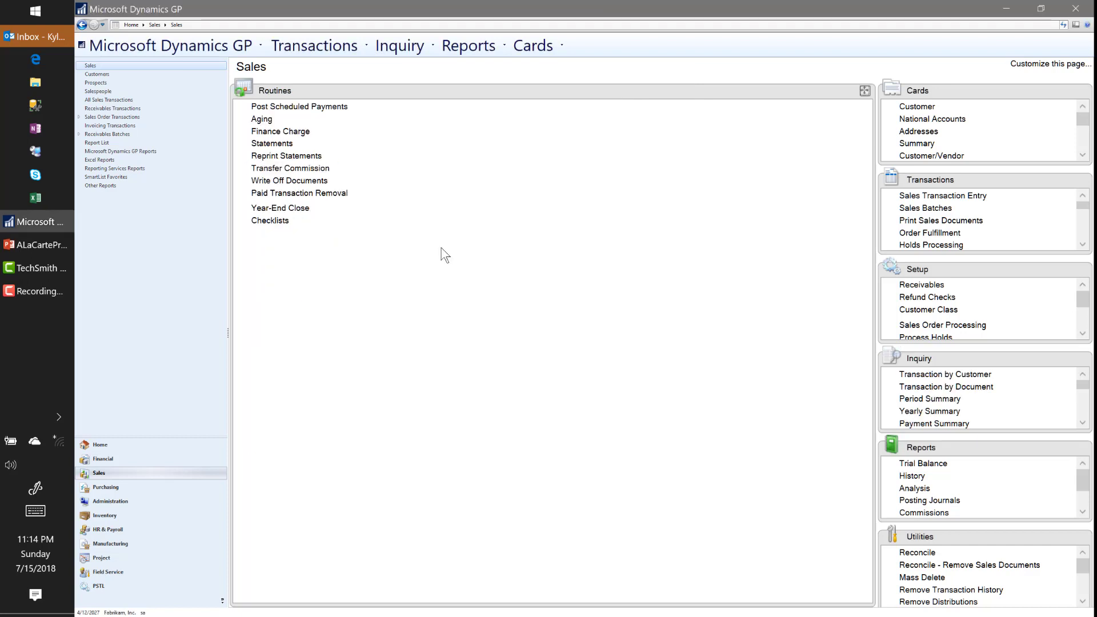
left_click(274, 134)
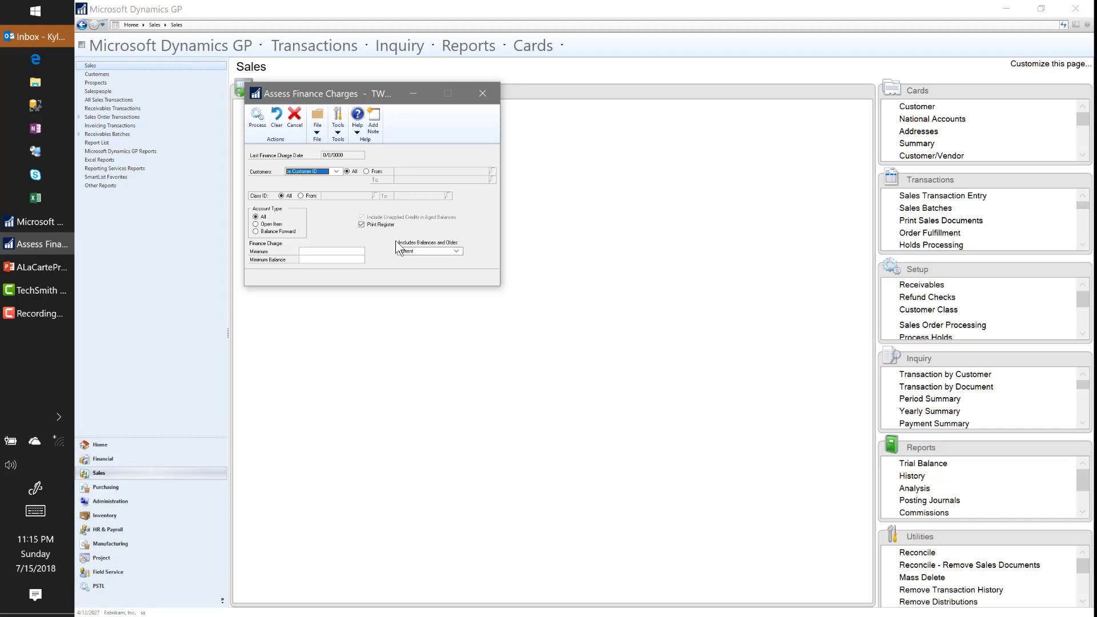
left_click(482, 92)
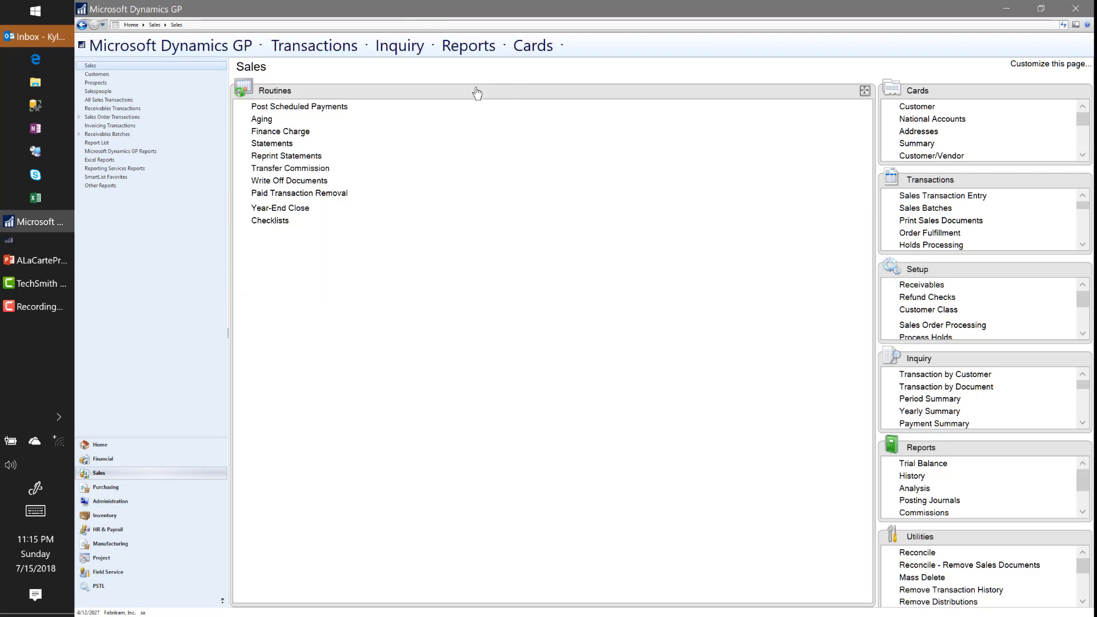
- Open the receivables statements routine and load the statement ID BLANK FORM
left_click(275, 144)
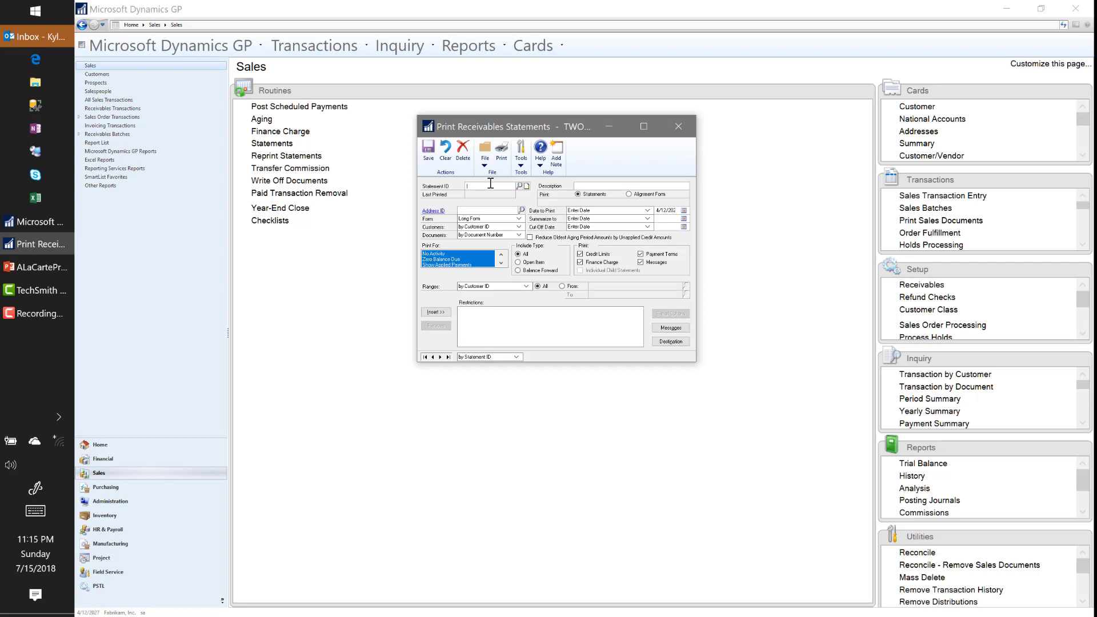
left_click(490, 186)
type("BLANK FORM")
key("Tab")
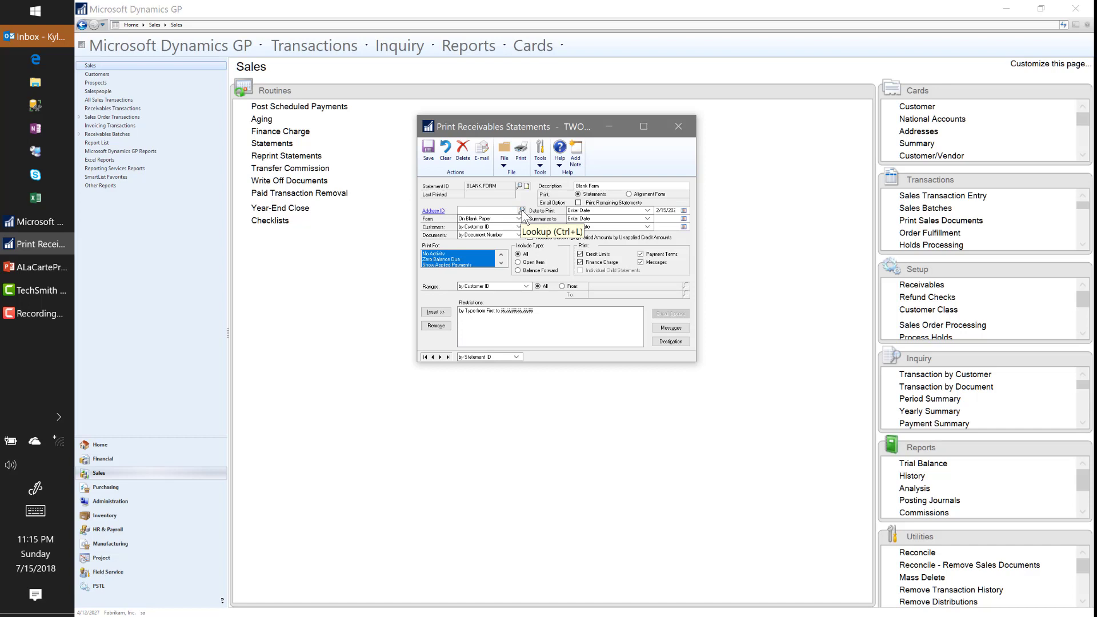
- Clear the Credit Limits, Finance Charge and Payment Terms print options of BLANK FORM, and close the statements window discarding the changes
left_click(580, 256)
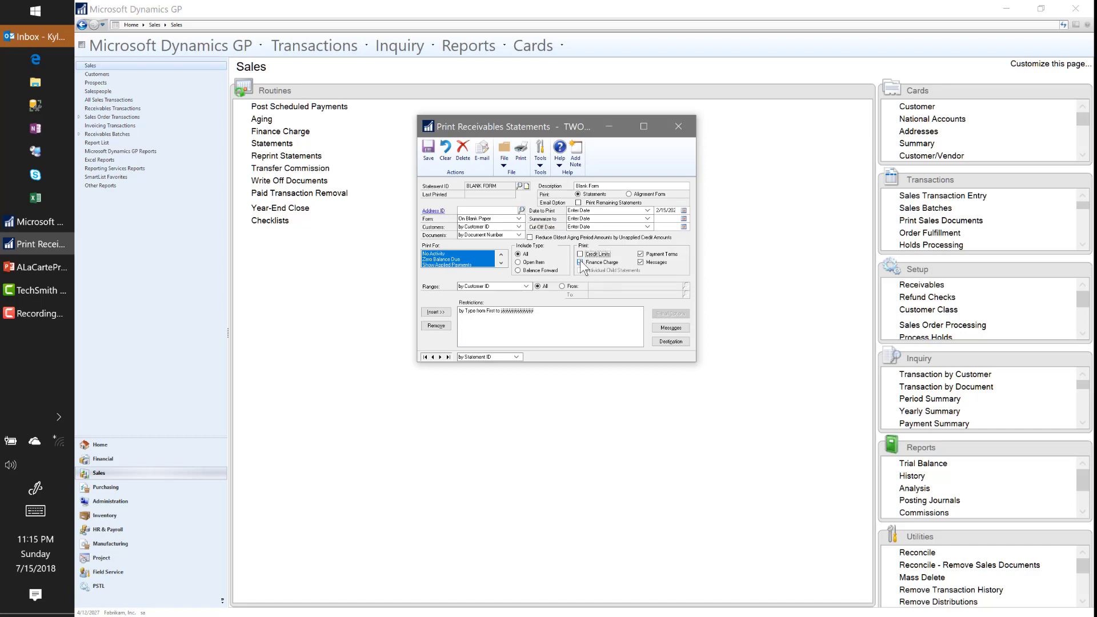
left_click(579, 263)
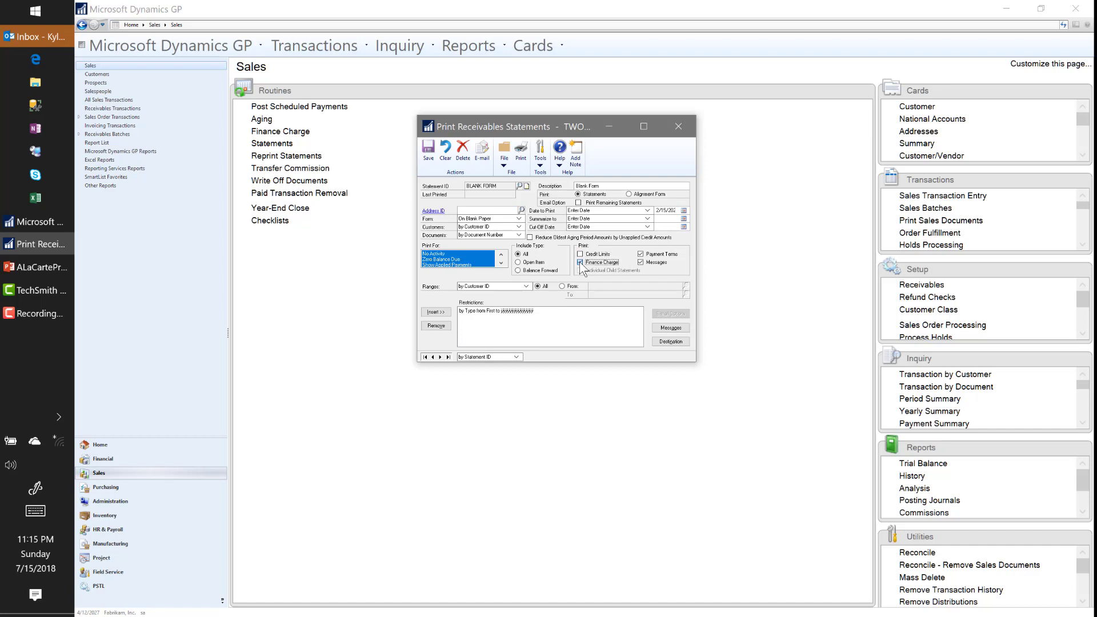
left_click(641, 254)
left_click(666, 128)
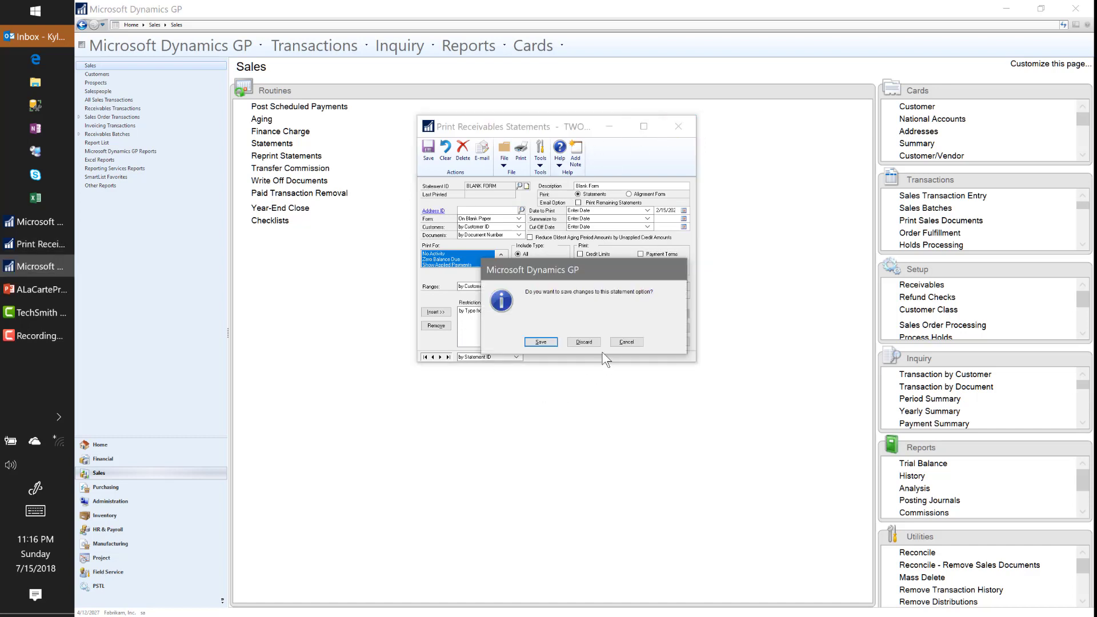
left_click(588, 341)
- Open the Write Off Documents routine, move its window clear of the routines list to view it, and close it
left_click(308, 182)
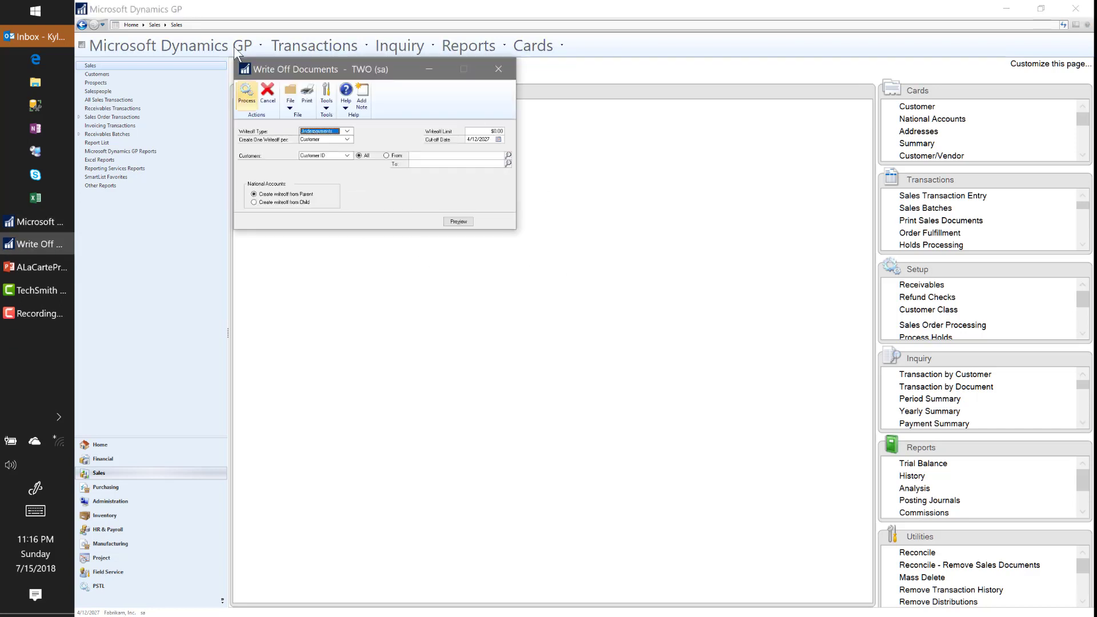
left_click_drag(332, 67, 552, 150)
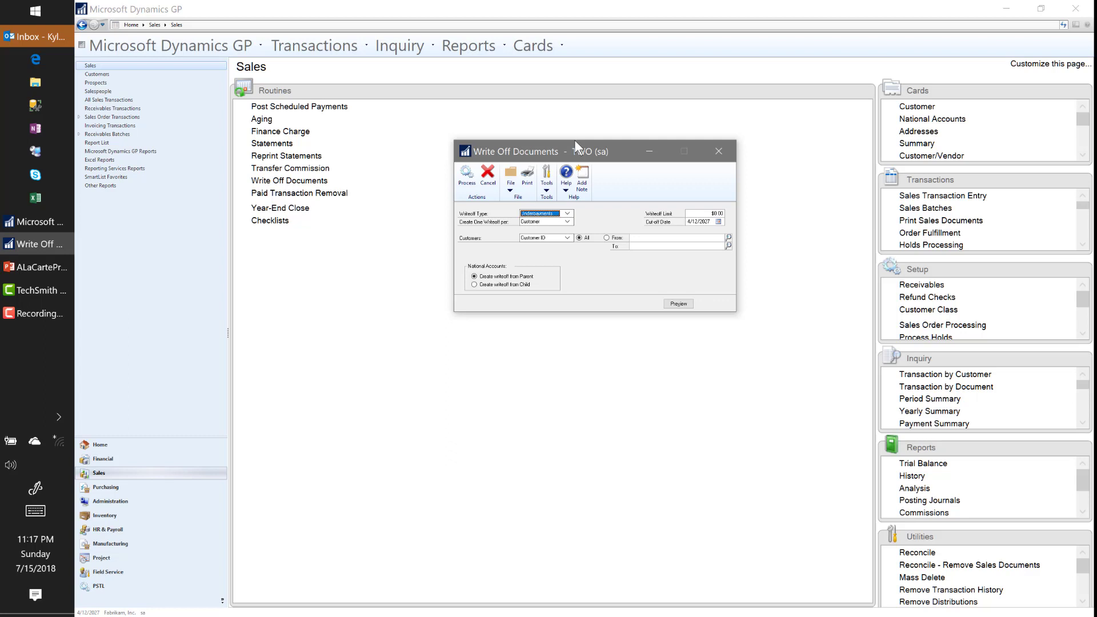
left_click(718, 149)
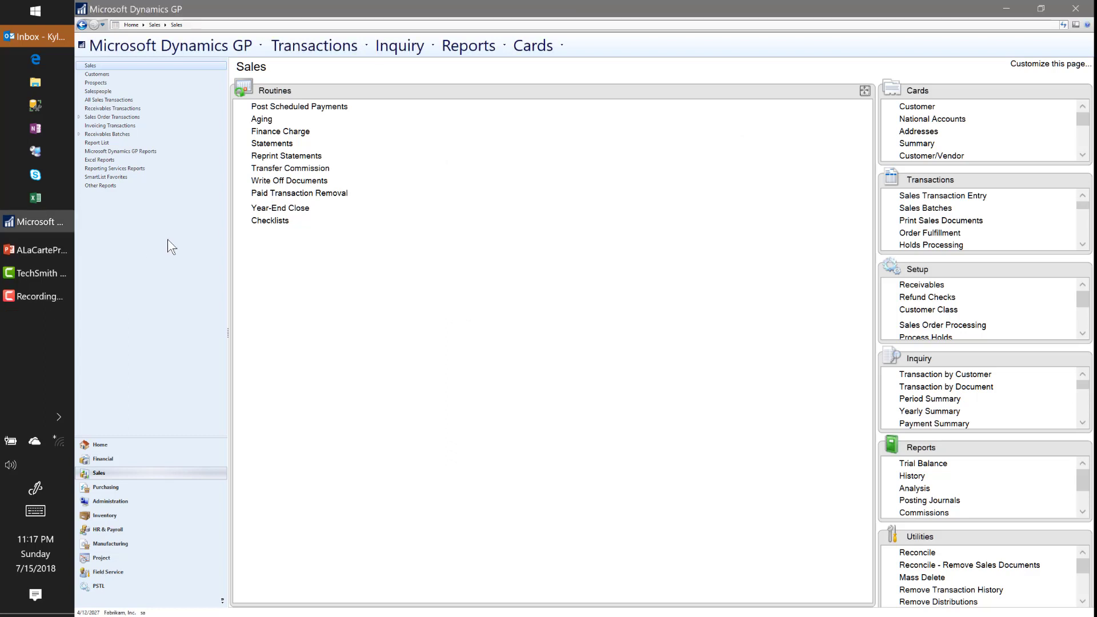
- Open the Paid Transaction Removal routine and its help page, and enlarge the help window to read the overview
left_click(293, 193)
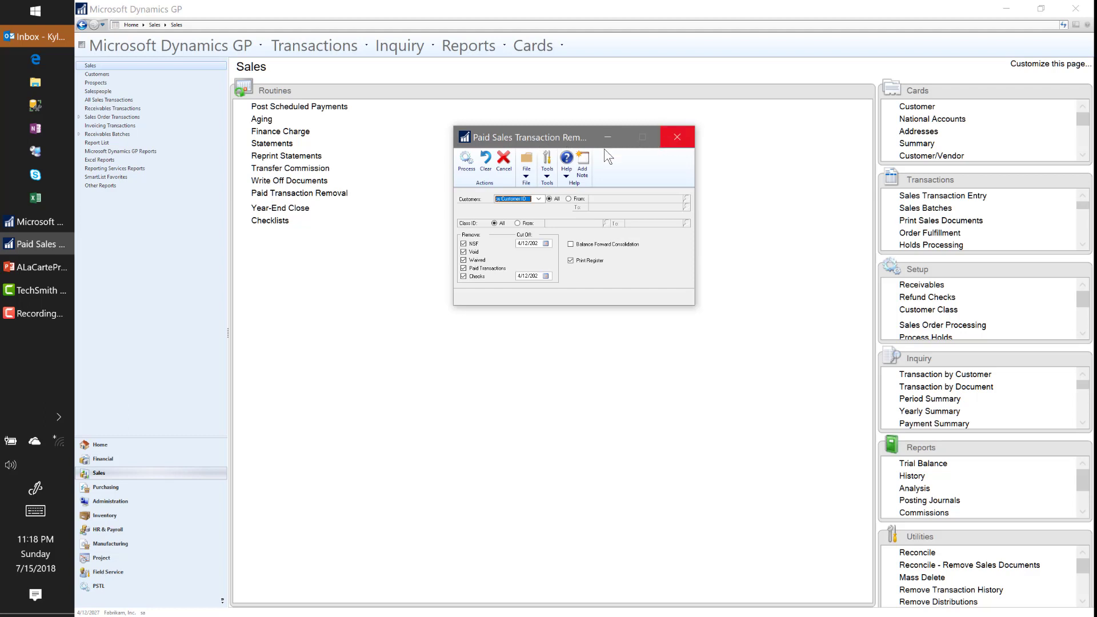
left_click_drag(530, 141, 527, 144)
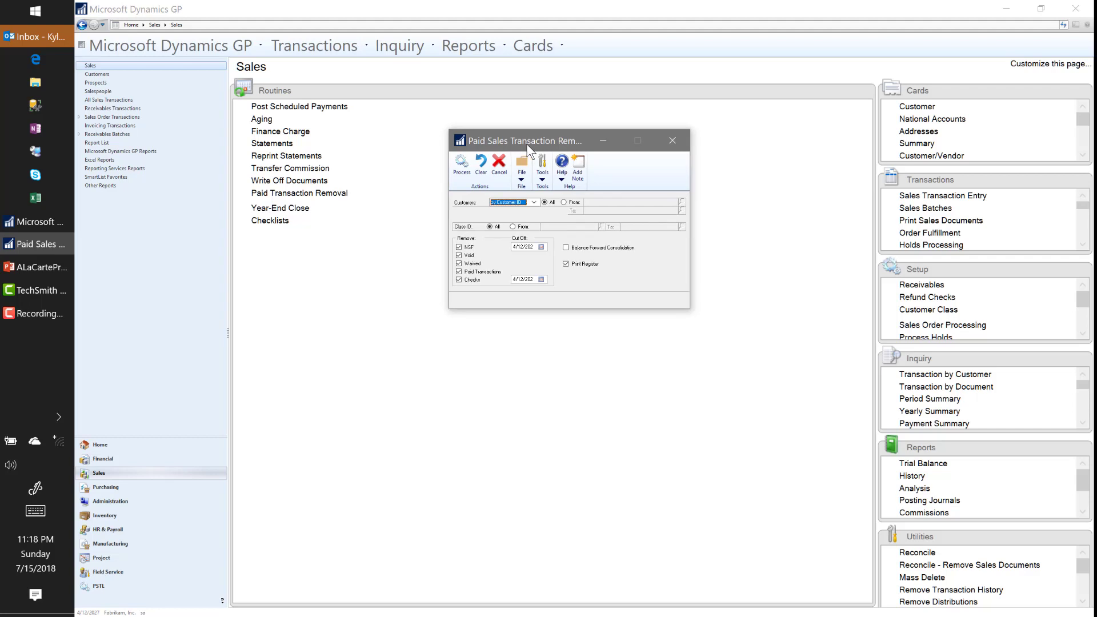
key("F1")
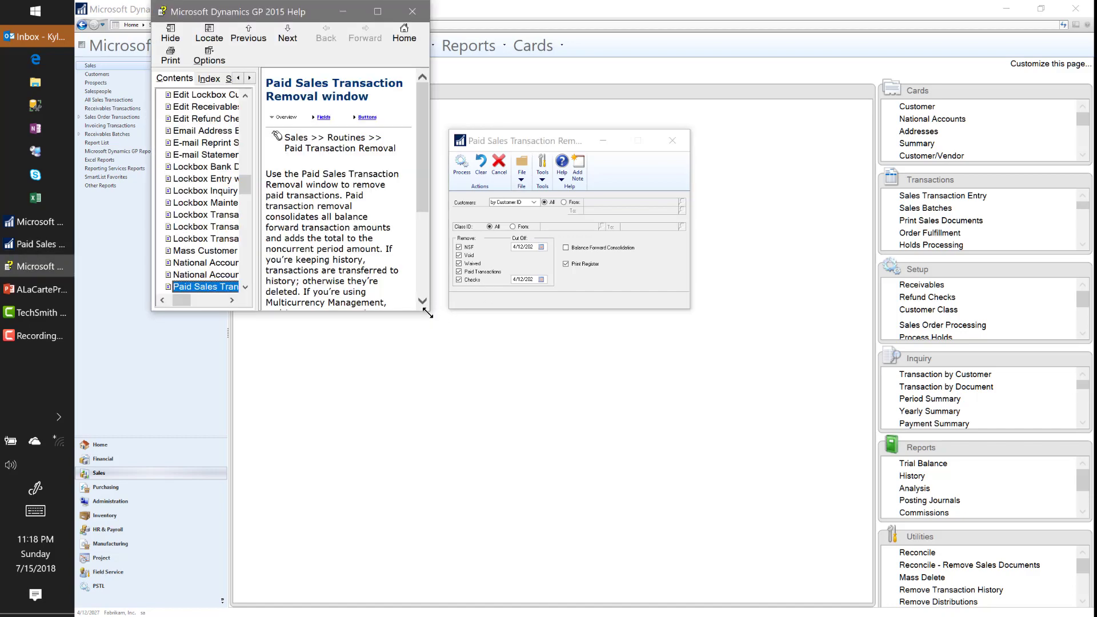
left_click_drag(427, 313, 607, 447)
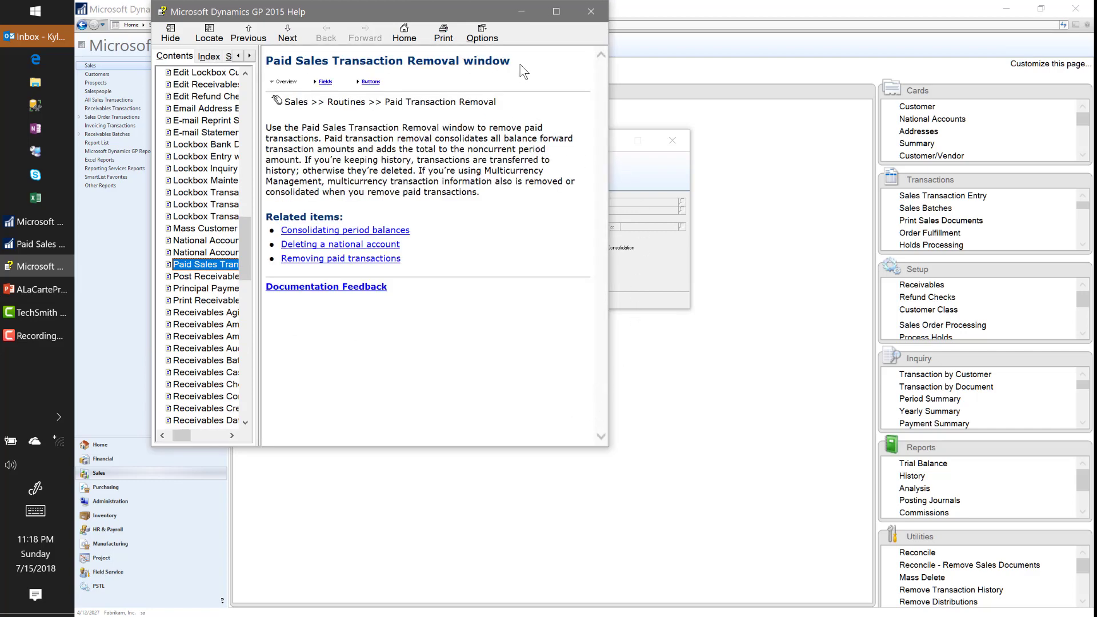
left_click_drag(511, 60, 271, 71)
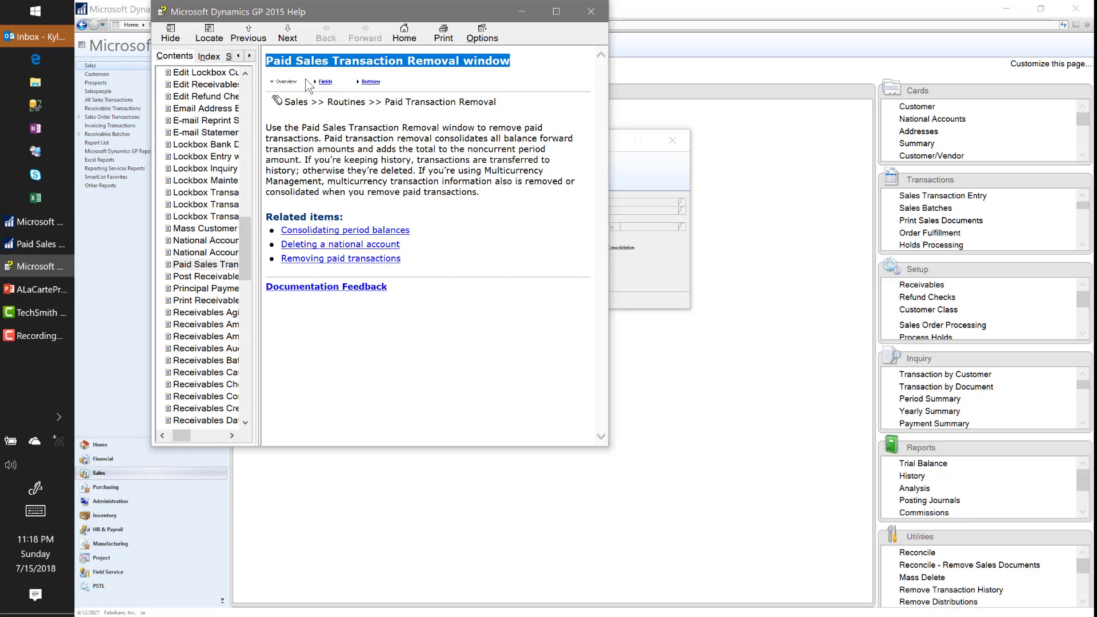
- Read the field descriptions in the Paid Sales Transaction Removal help, and close the help and the removal window
left_click(325, 82)
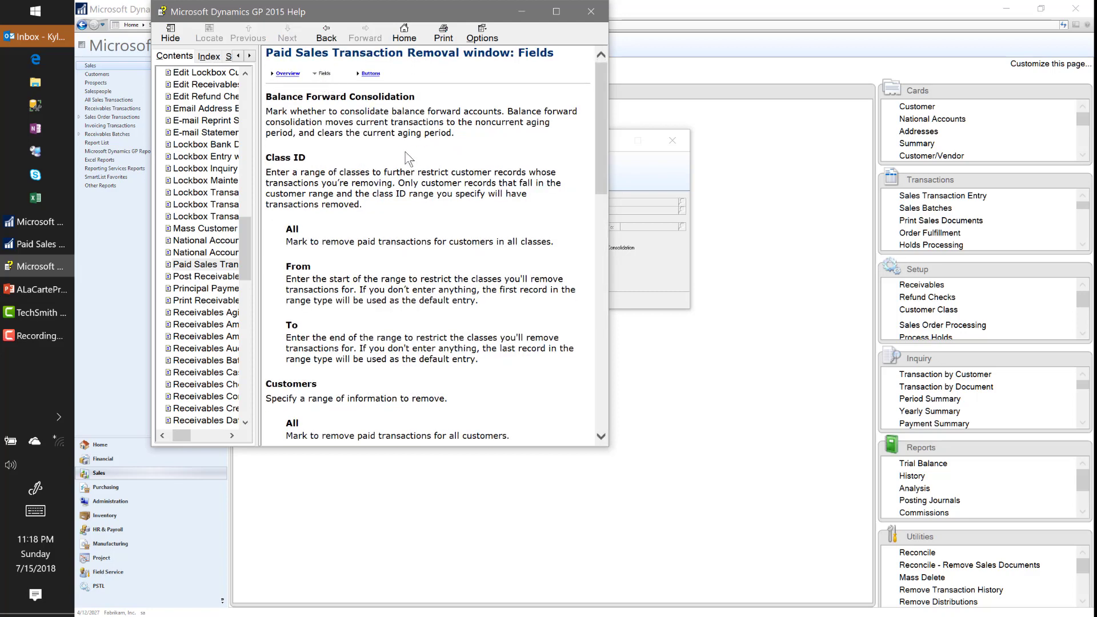
scroll(408, 170, "down", 15)
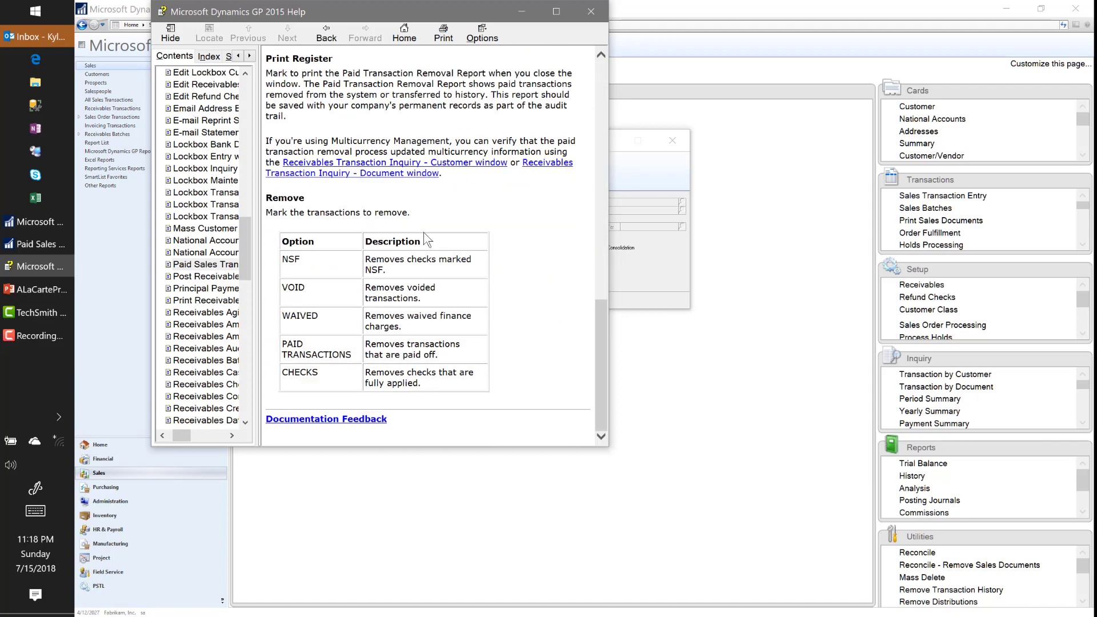
scroll(423, 232, "up", 10)
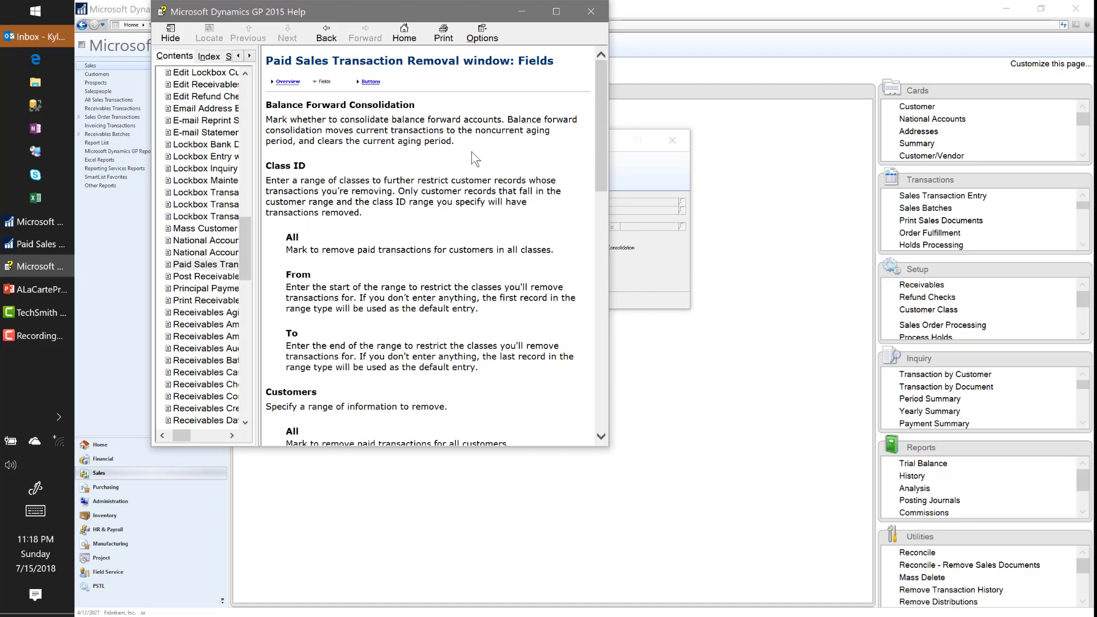
left_click(592, 13)
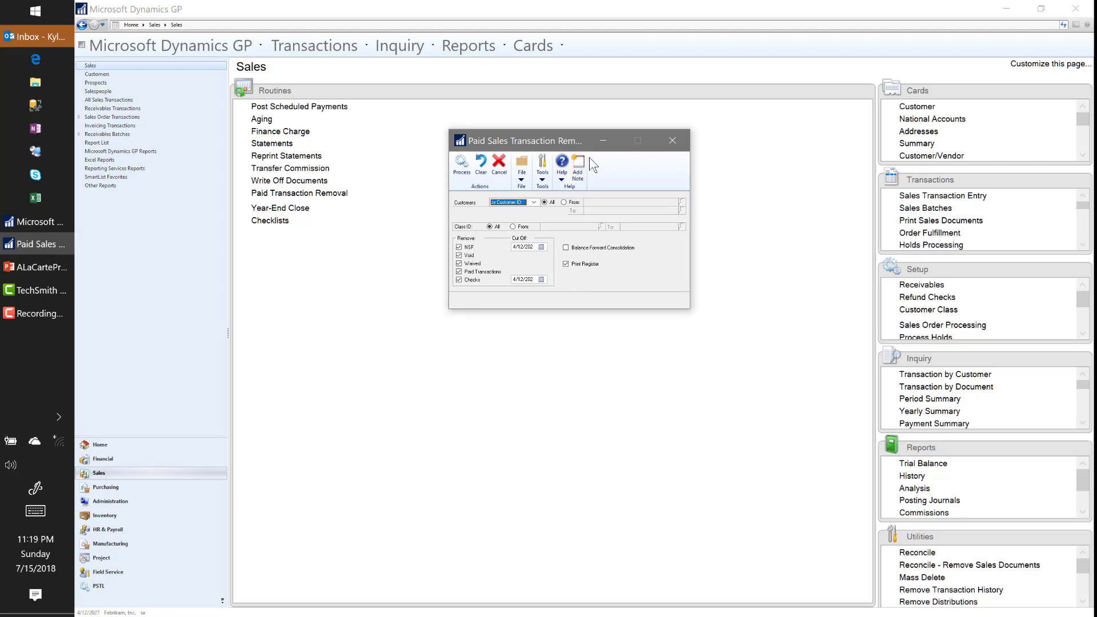
left_click(671, 141)
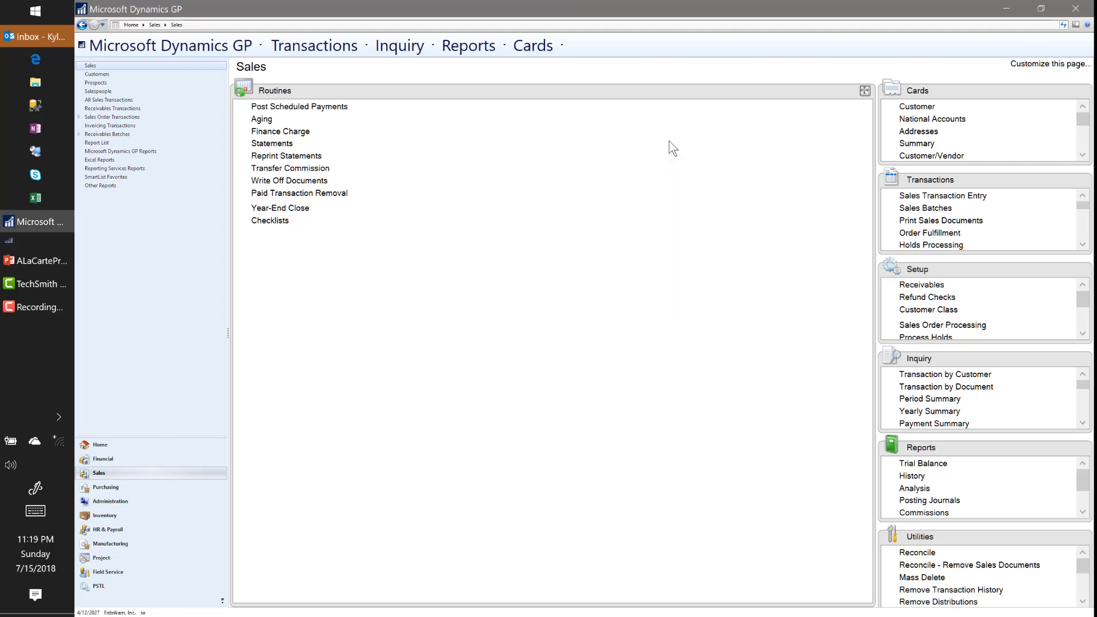
- Open the receivables trial balance reports from the sales reports list, and choose the Aged Trial Balance w/ Options report
left_click(1080, 448)
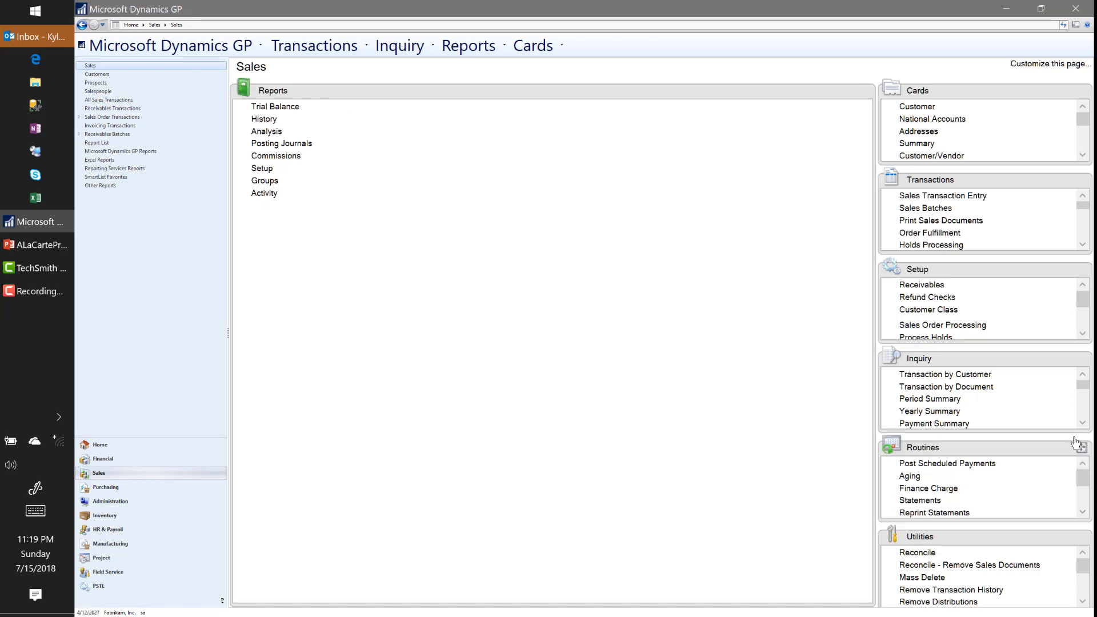
left_click(284, 106)
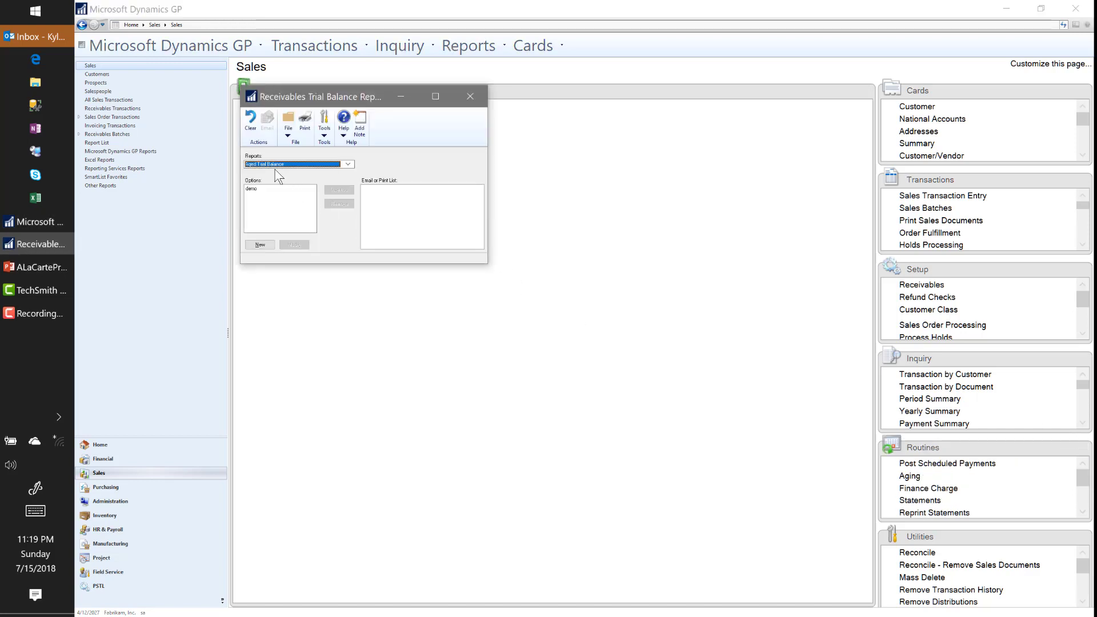
left_click(278, 164)
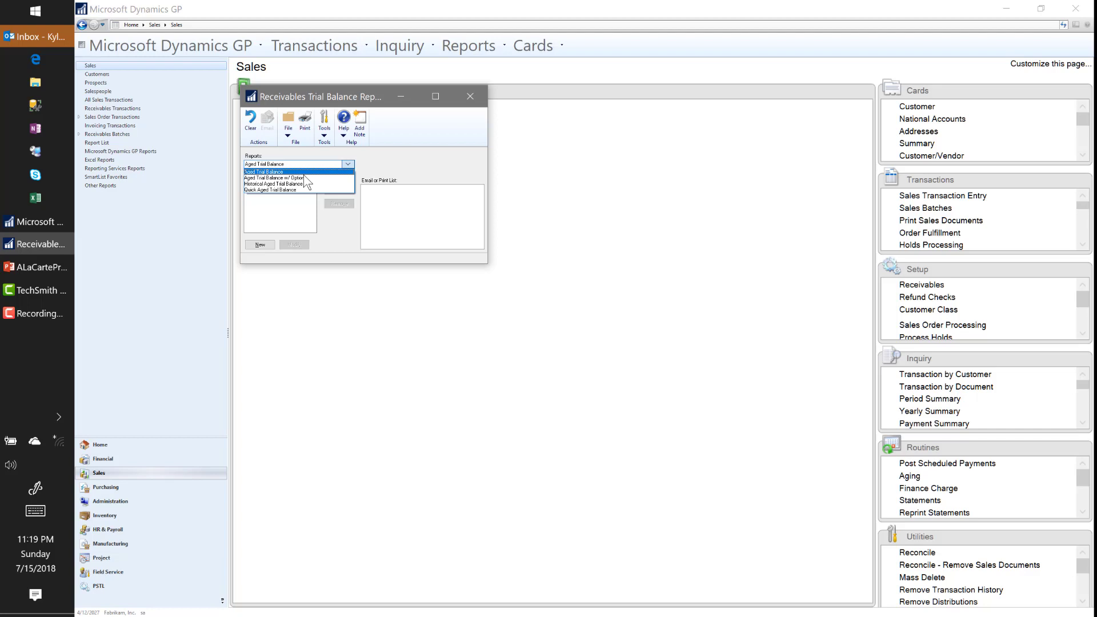
left_click(263, 178)
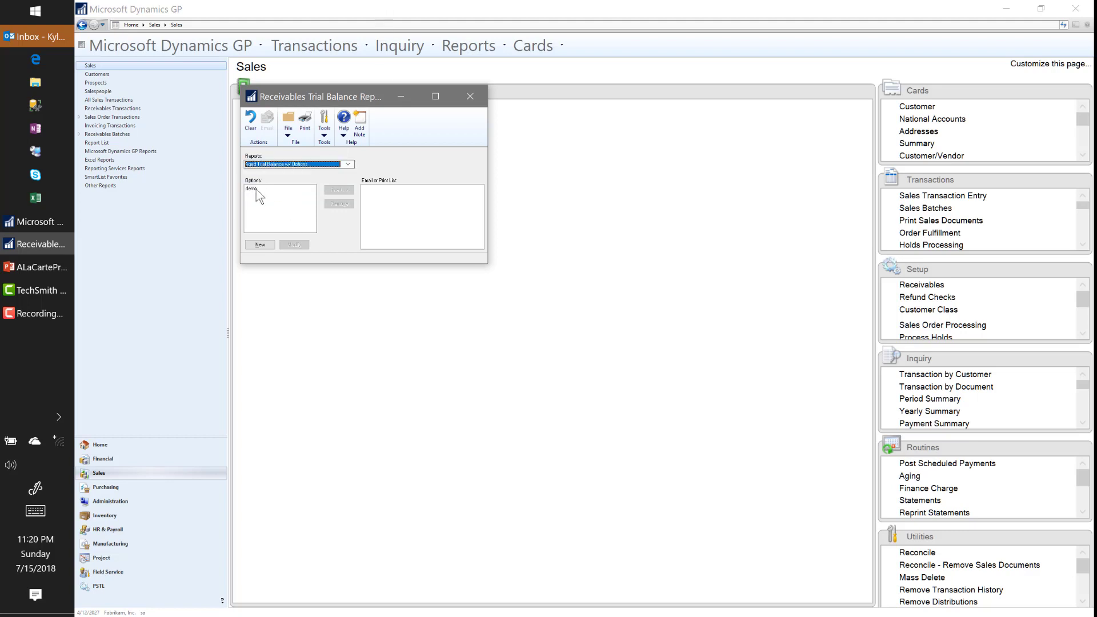
left_click(257, 191)
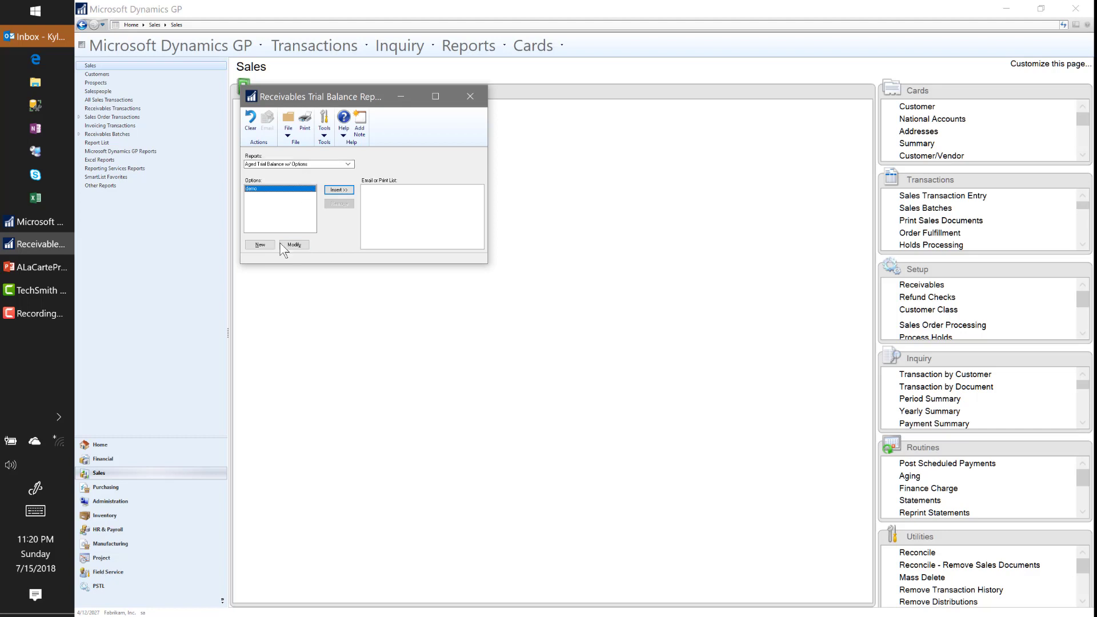
left_click(300, 164)
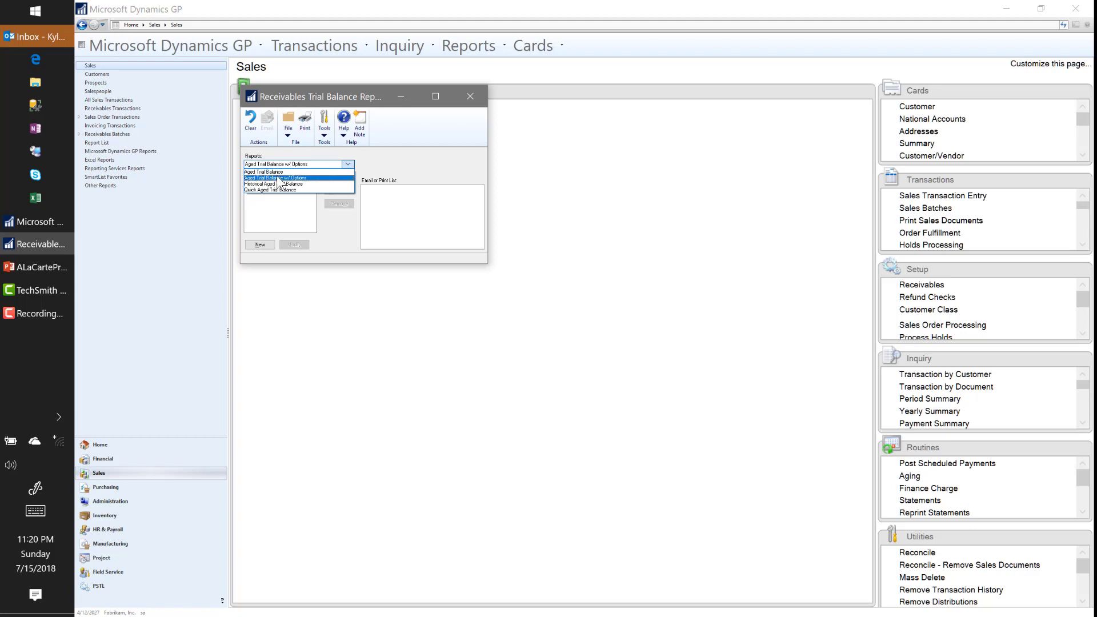
left_click(279, 179)
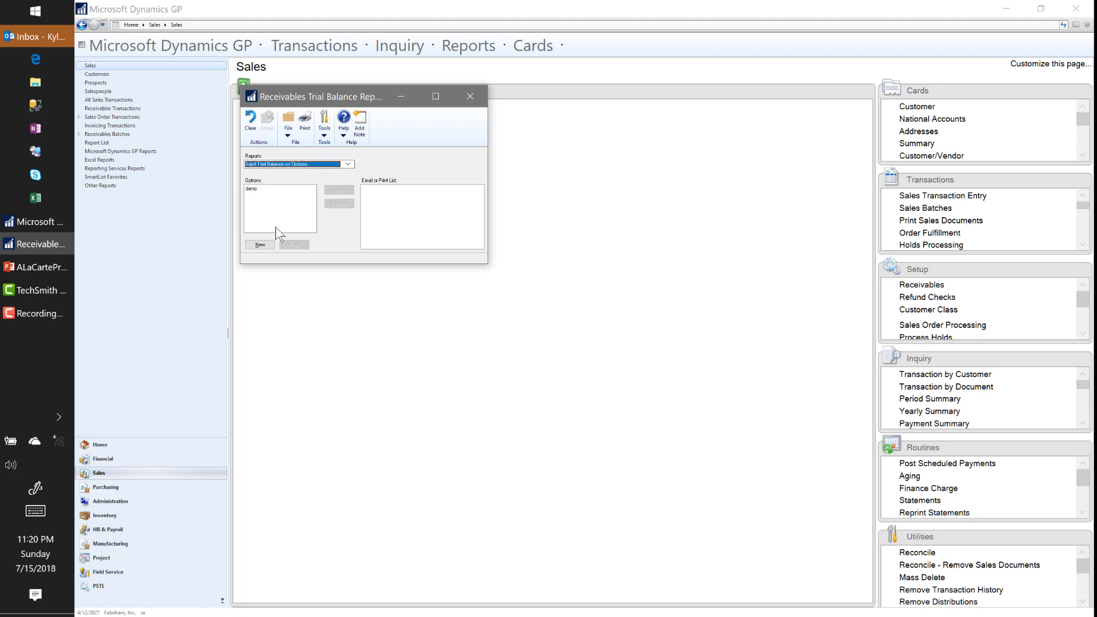
- Open the demo option of the Aged Trial Balance w/ Options report for modification and review its Credit Balance and Fully Paid Documents exclusions
left_click(269, 189)
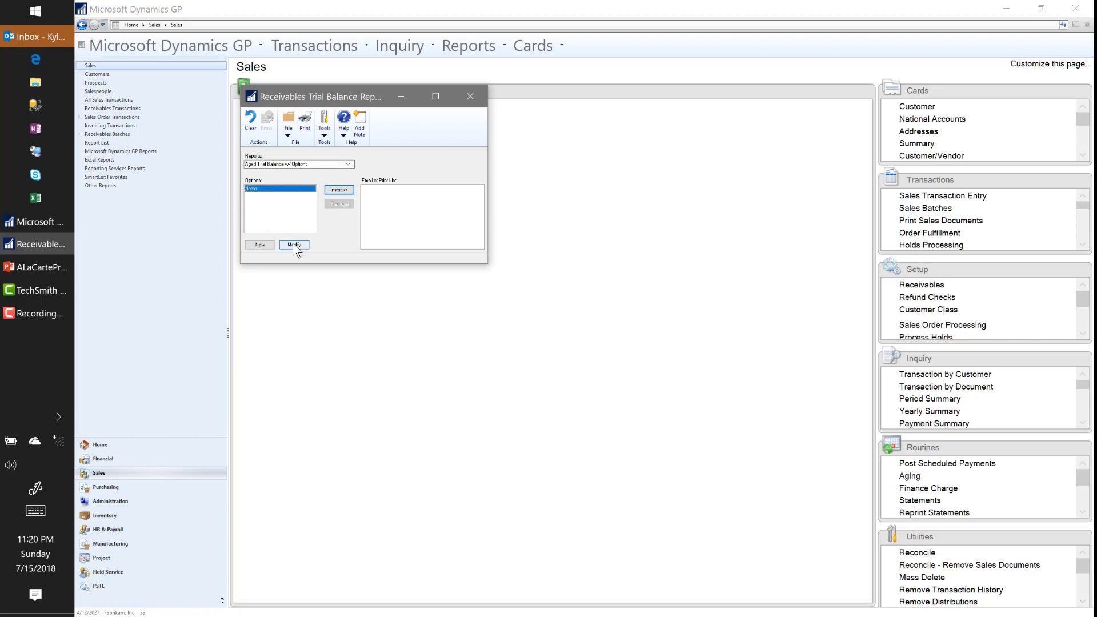
left_click(293, 244)
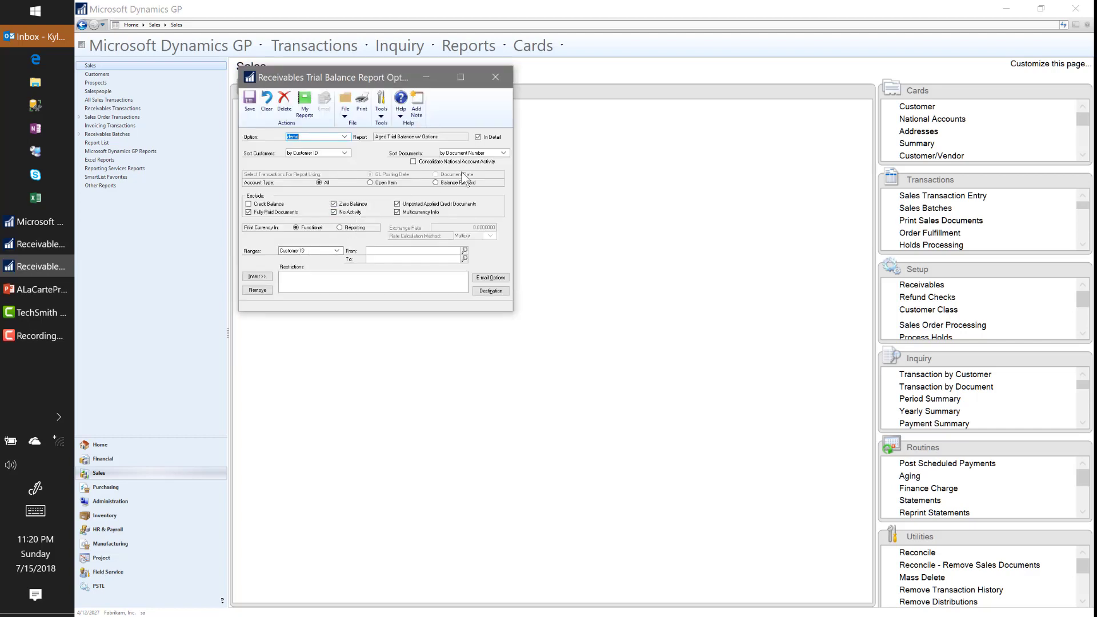
left_click(248, 204)
left_click(248, 212)
- Look through the available range types for the report and choose Customer Name as the range
left_click(318, 251)
left_click(319, 256)
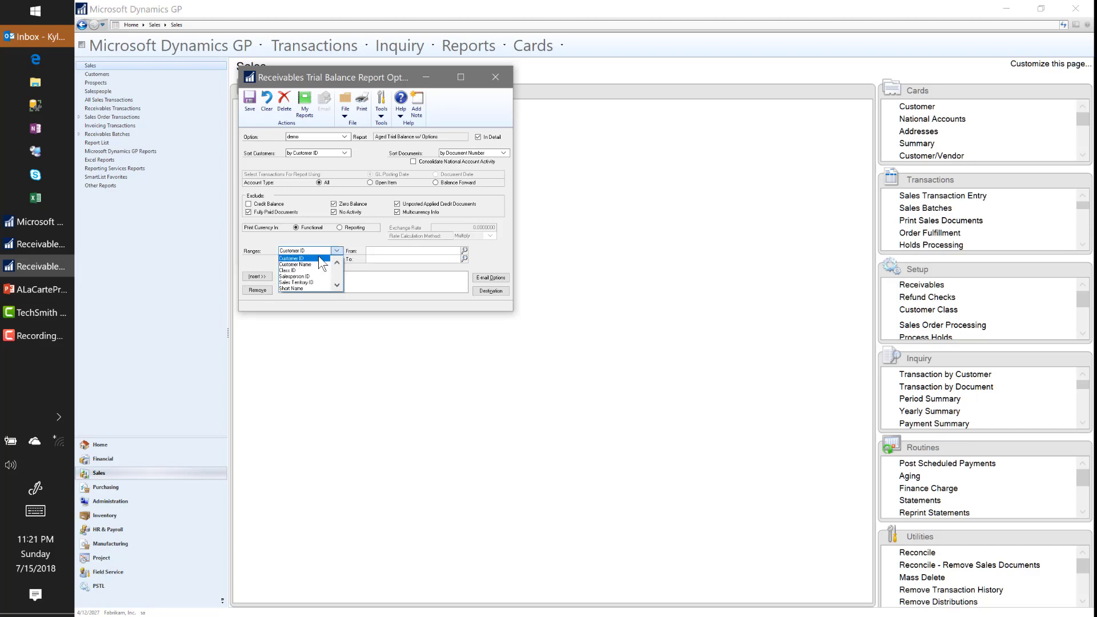
left_click(336, 285)
left_click(336, 286)
left_click(337, 250)
left_click(337, 250)
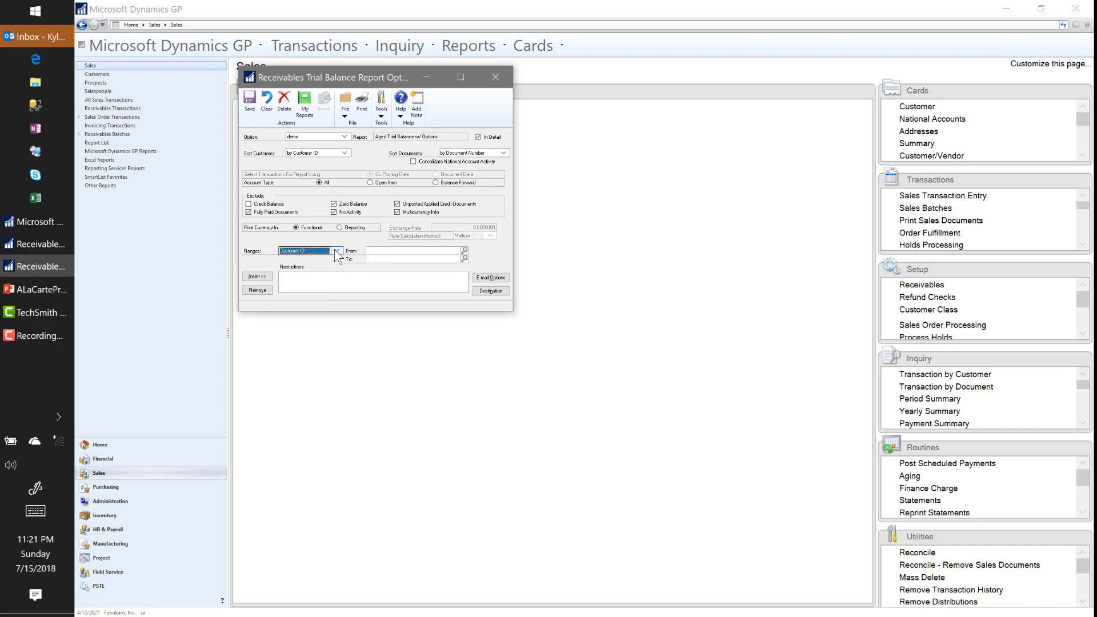
left_click(311, 261)
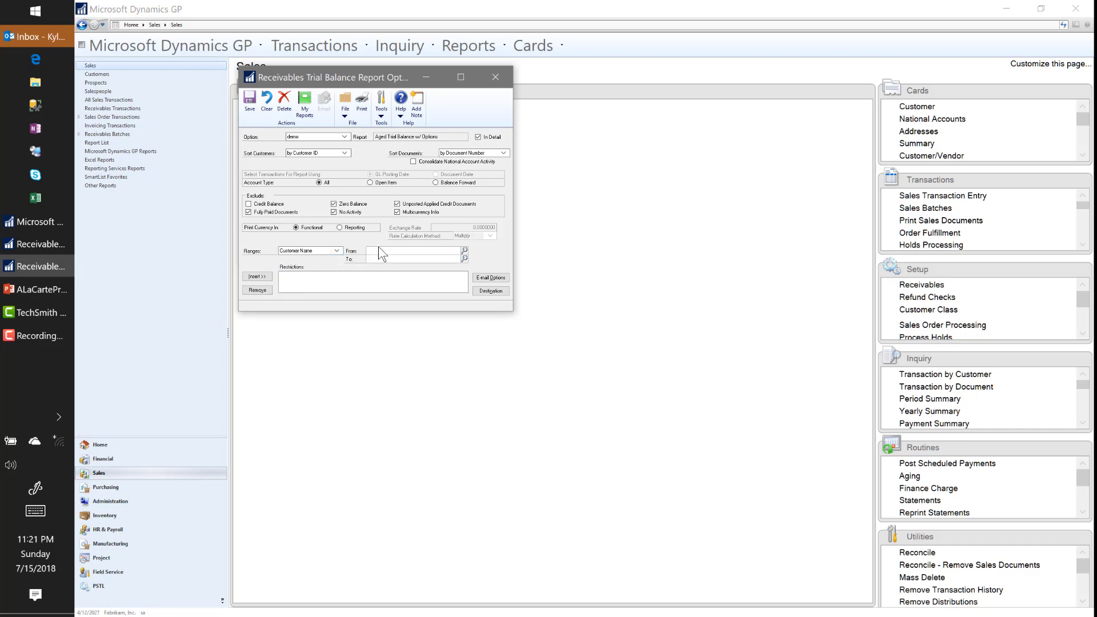
- Set the customer name range from Aaron Fitz Electrical to County View Estates and insert it as a report restriction
left_click(465, 251)
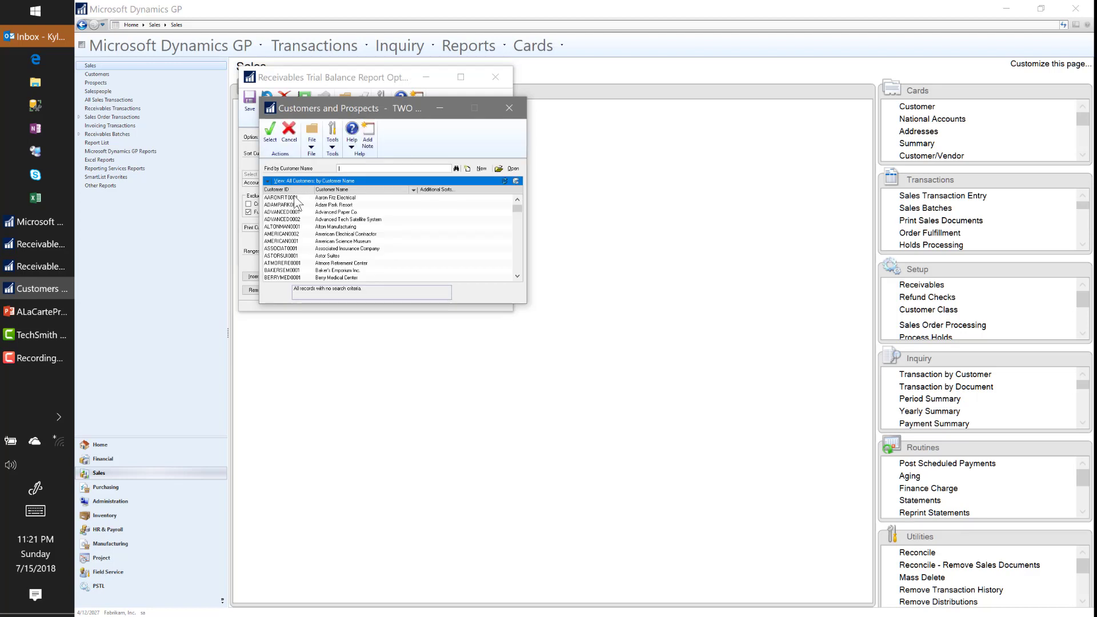
key("Return")
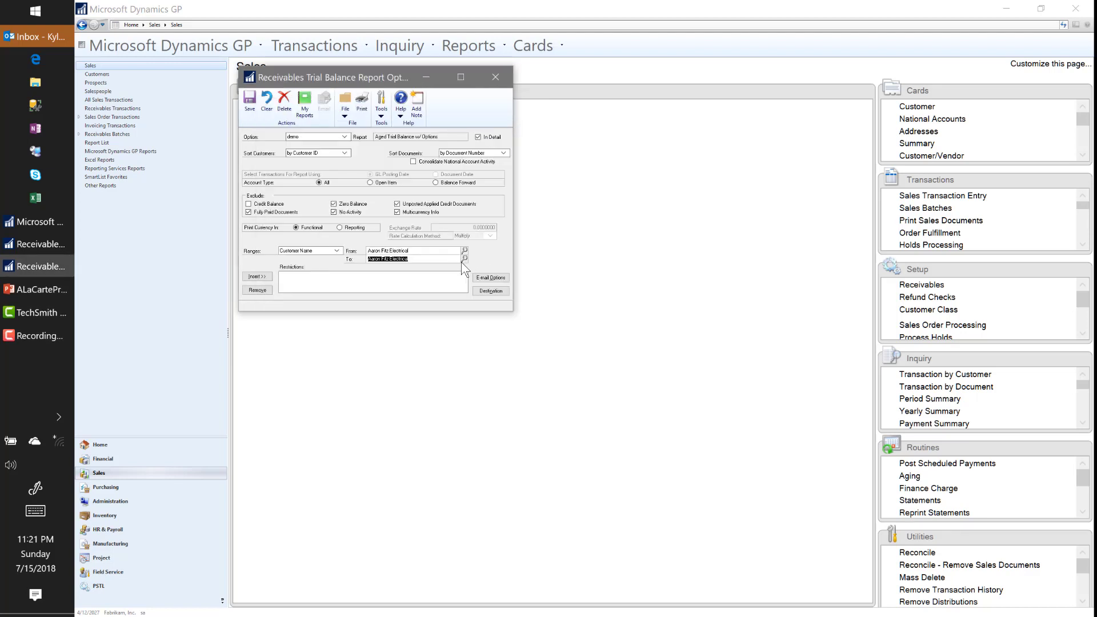
left_click(463, 260)
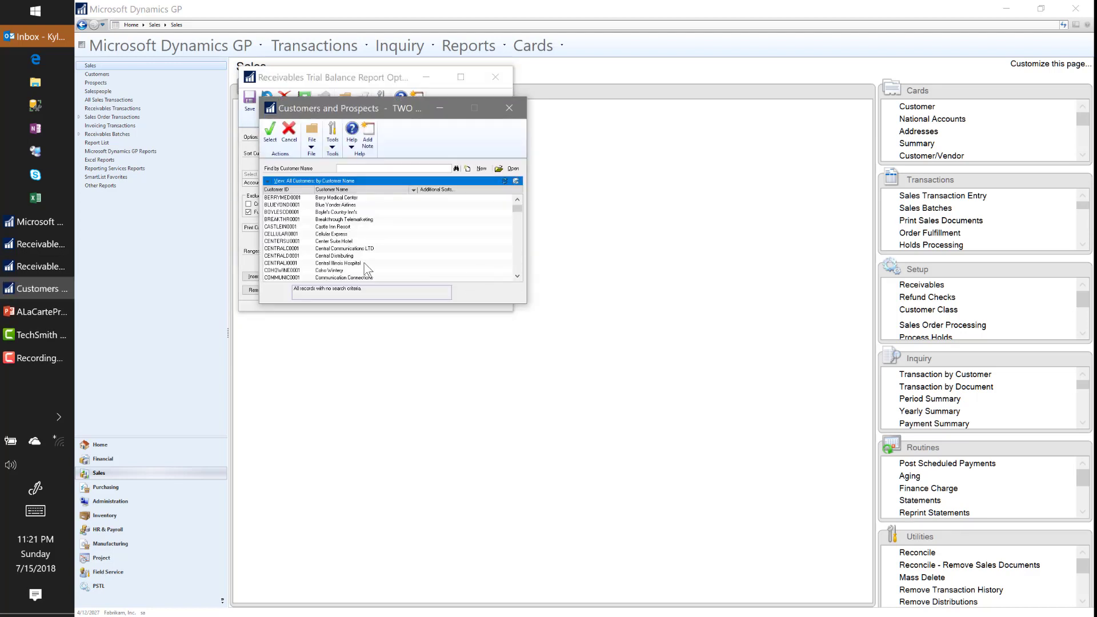
scroll(365, 269, "down", 1)
double_click(288, 276)
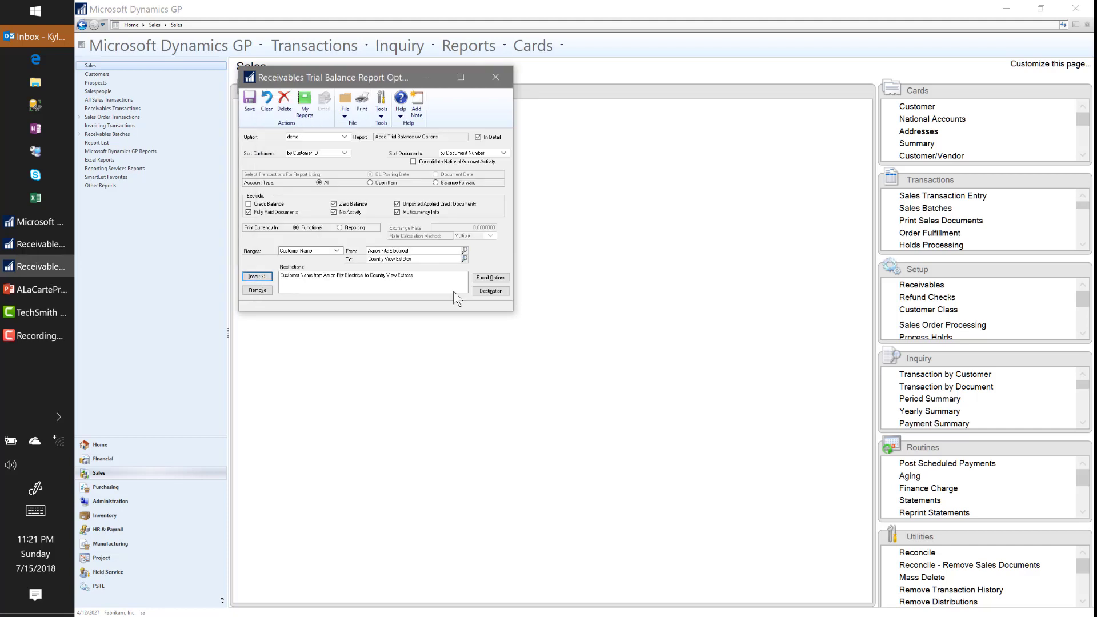
- Check the report destination settings with output to Screen, accept them, and reopen and cancel the destination window
left_click(483, 291)
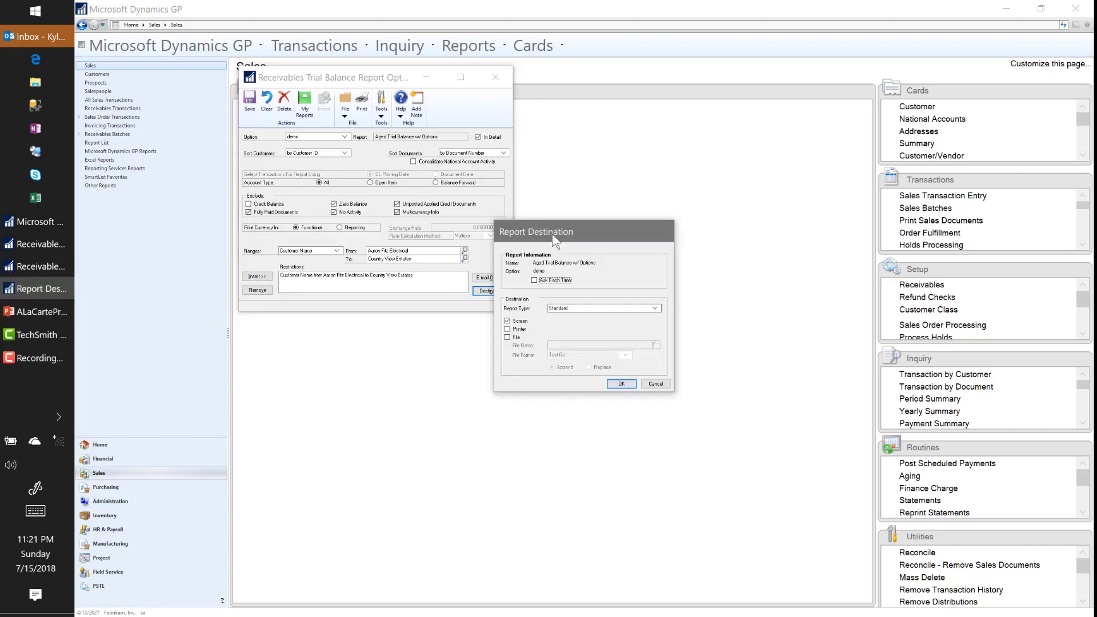
left_click_drag(552, 234, 610, 132)
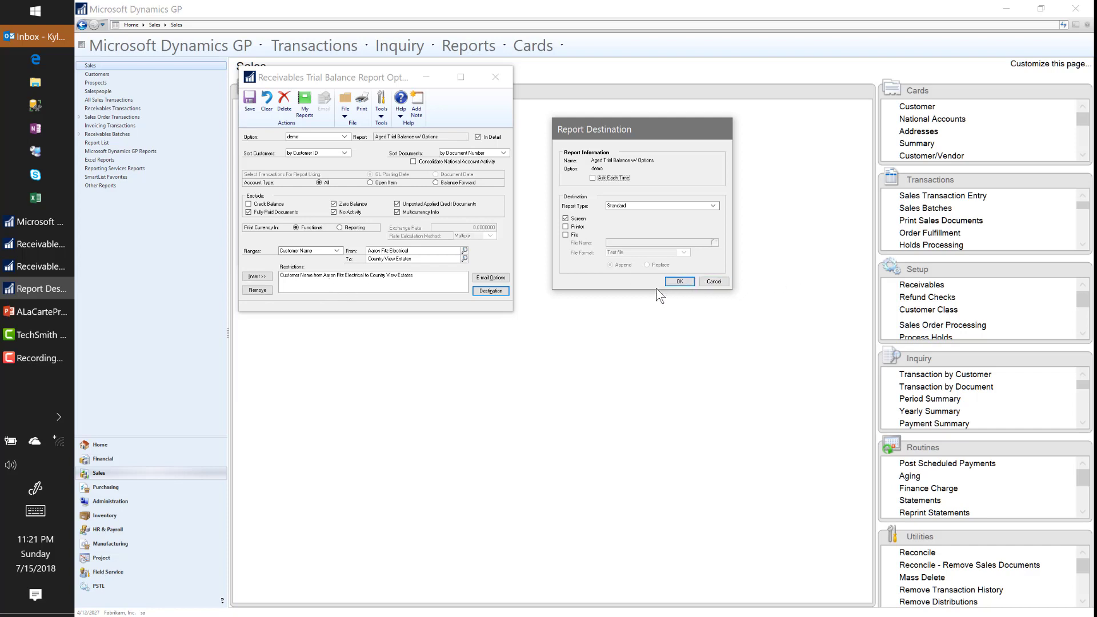
left_click(679, 281)
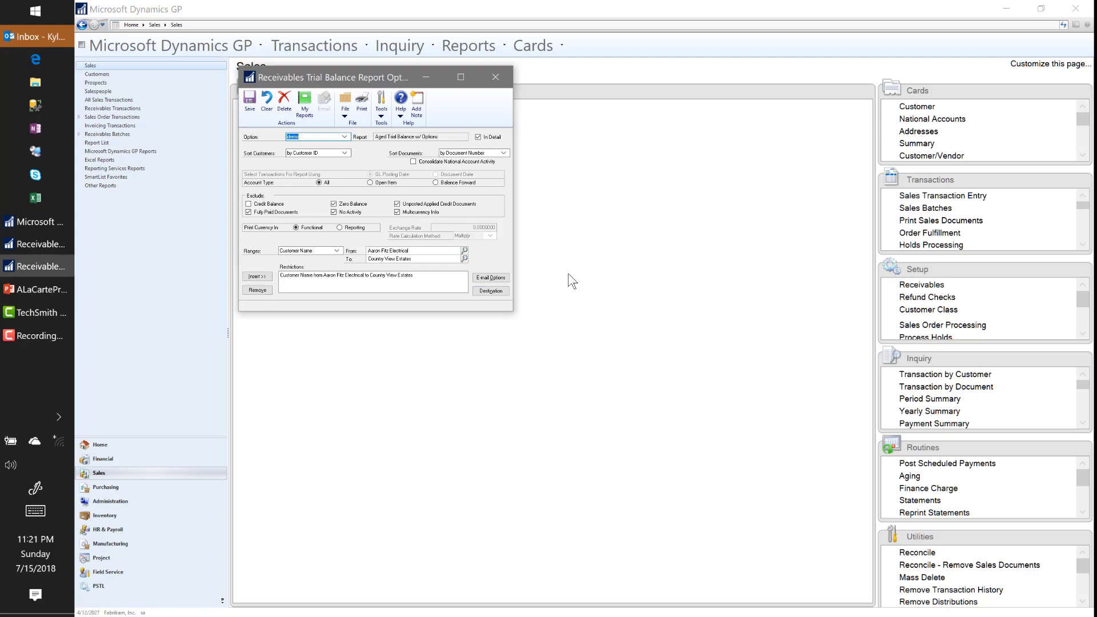
left_click(490, 291)
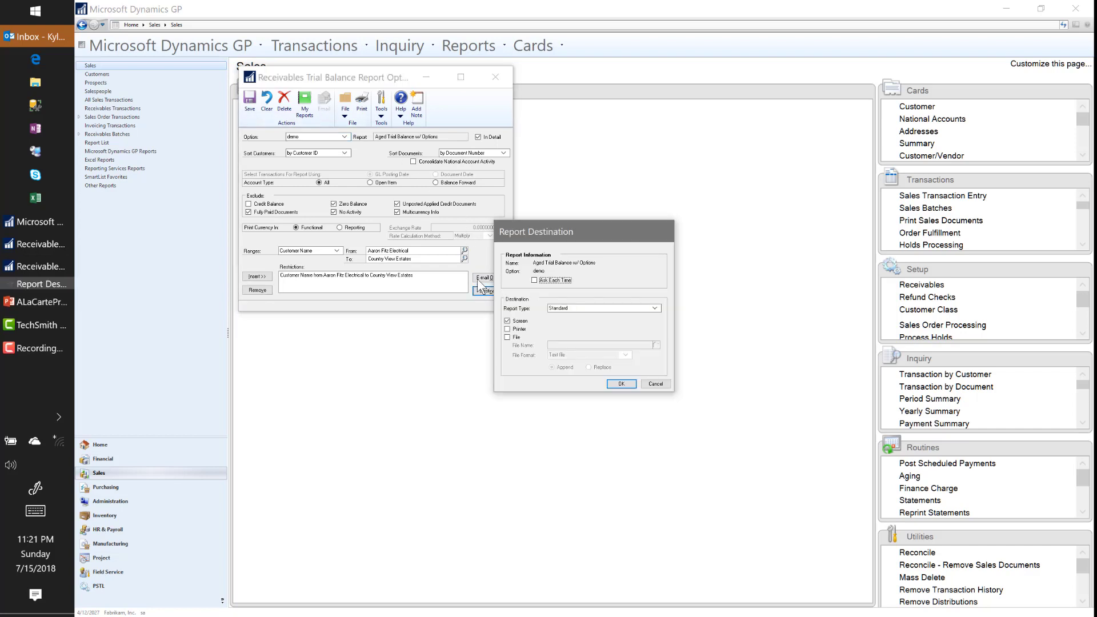
left_click(657, 384)
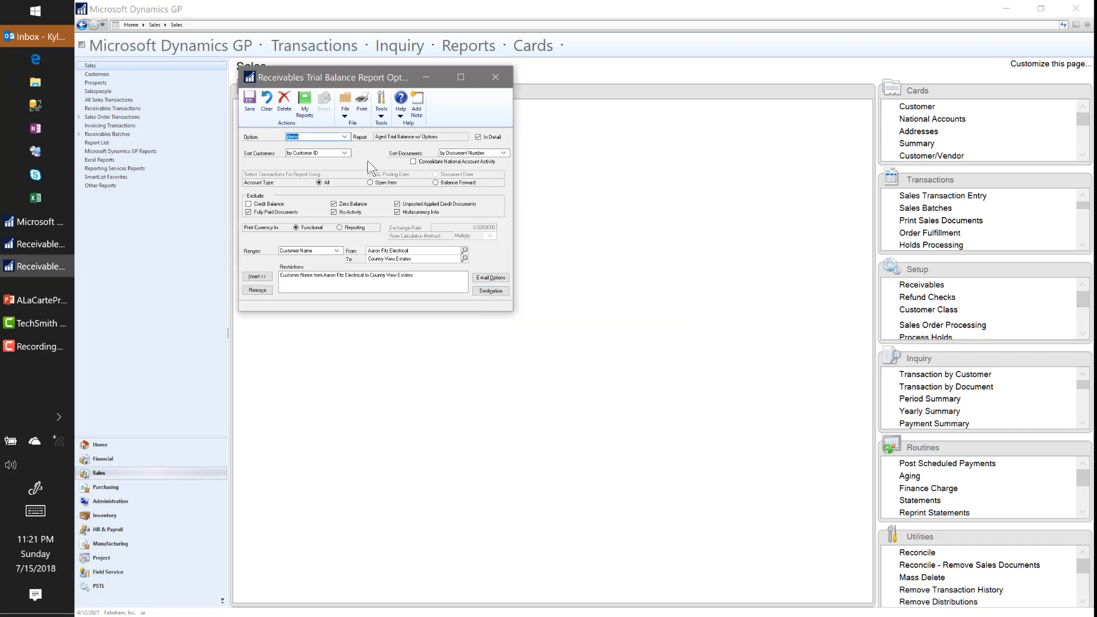
- Print the aged trial balance to the screen, maximize the output to review it, and close it
left_click(361, 109)
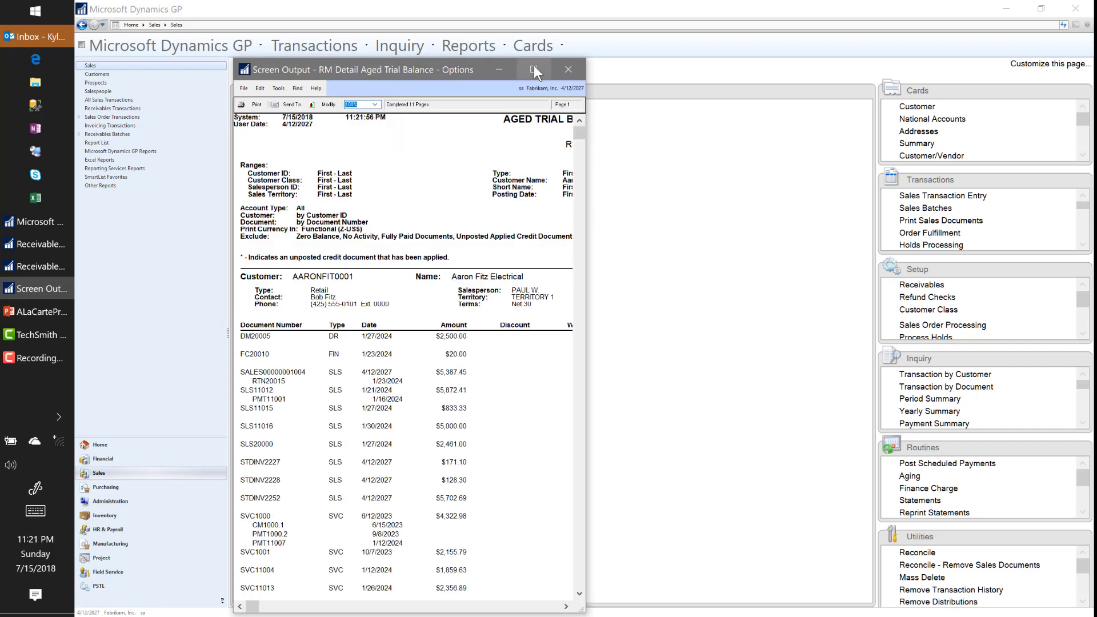
left_click(533, 69)
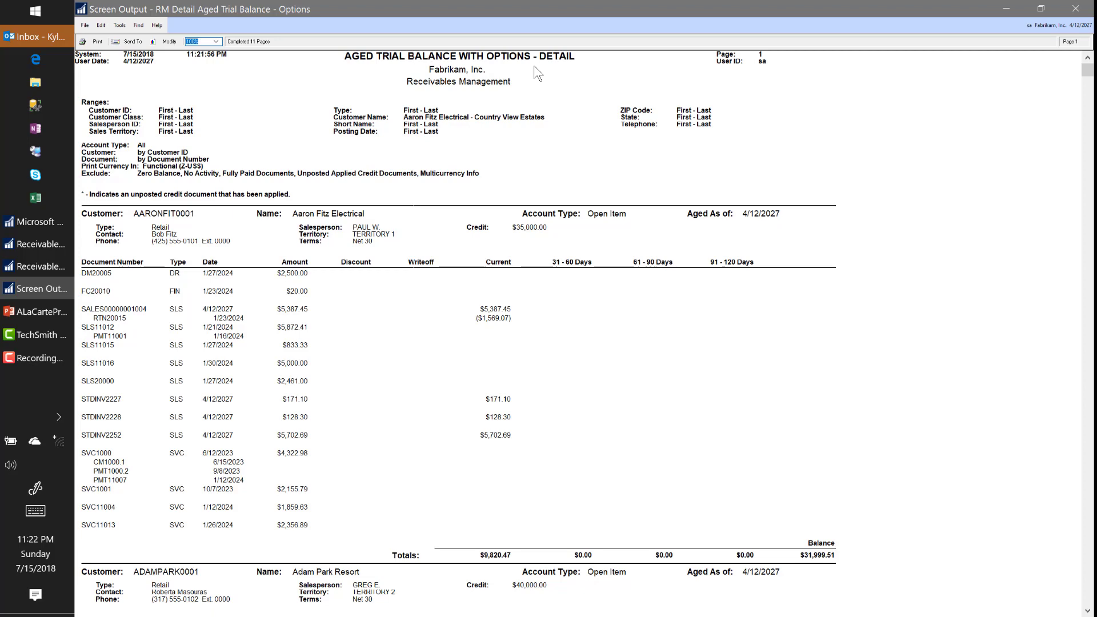
left_click(1075, 8)
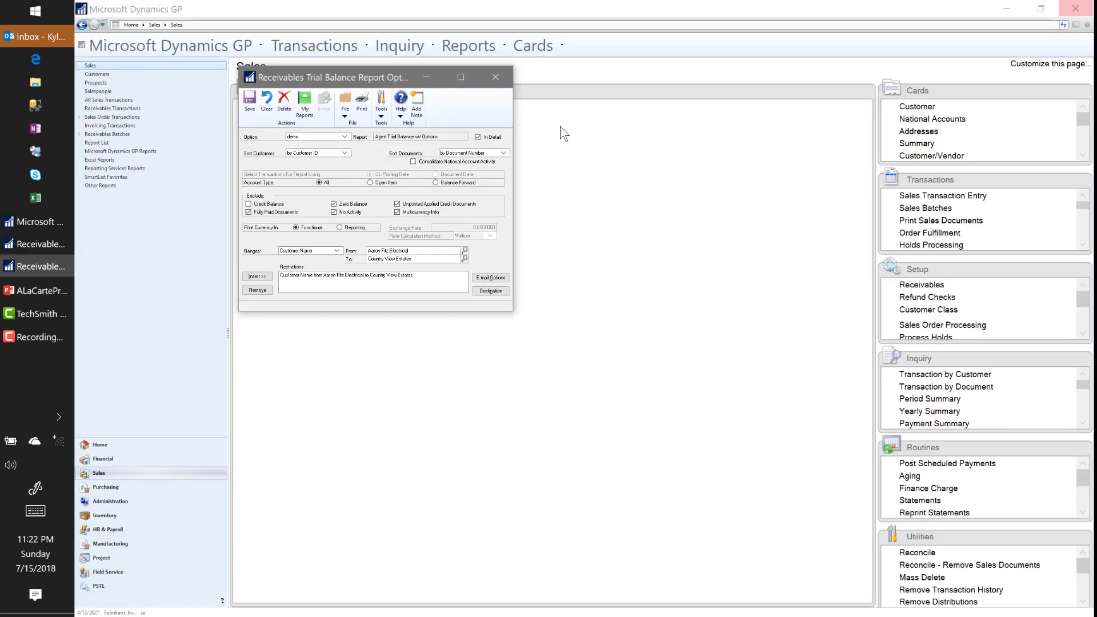
- Close the trial balance report options, discarding the changes, and close the Receivables Trial Balance Reports window
left_click(494, 81)
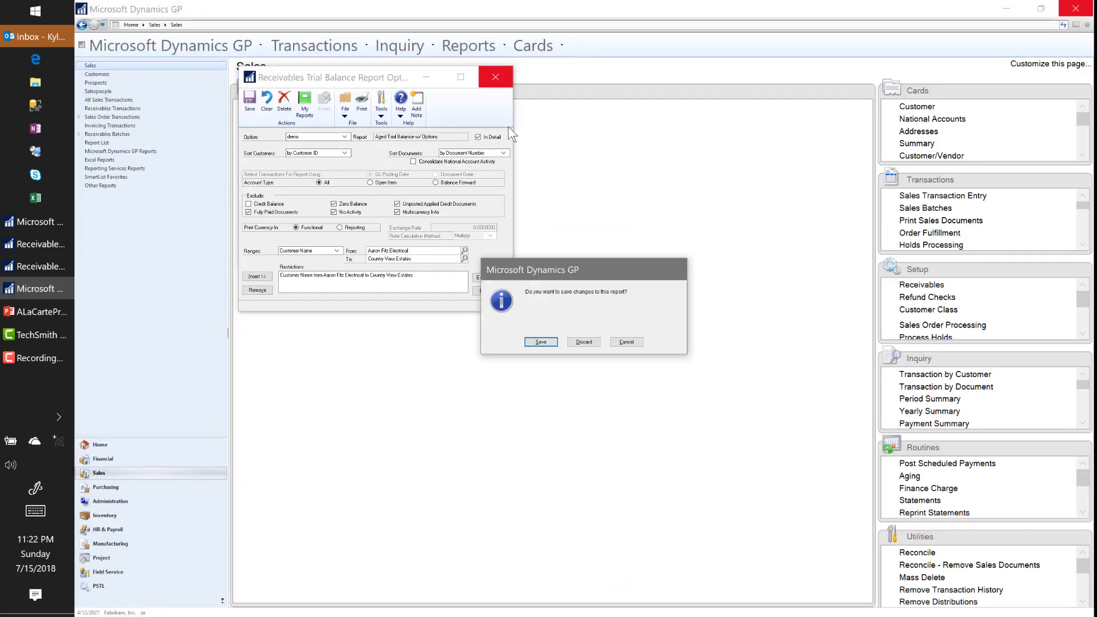
left_click(585, 342)
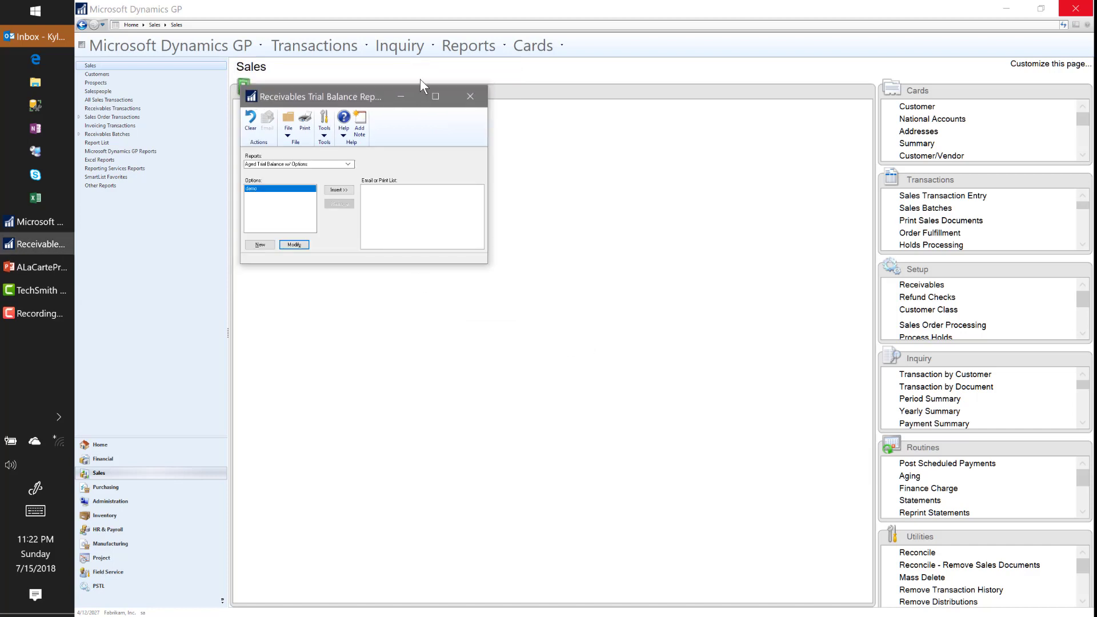
left_click(477, 92)
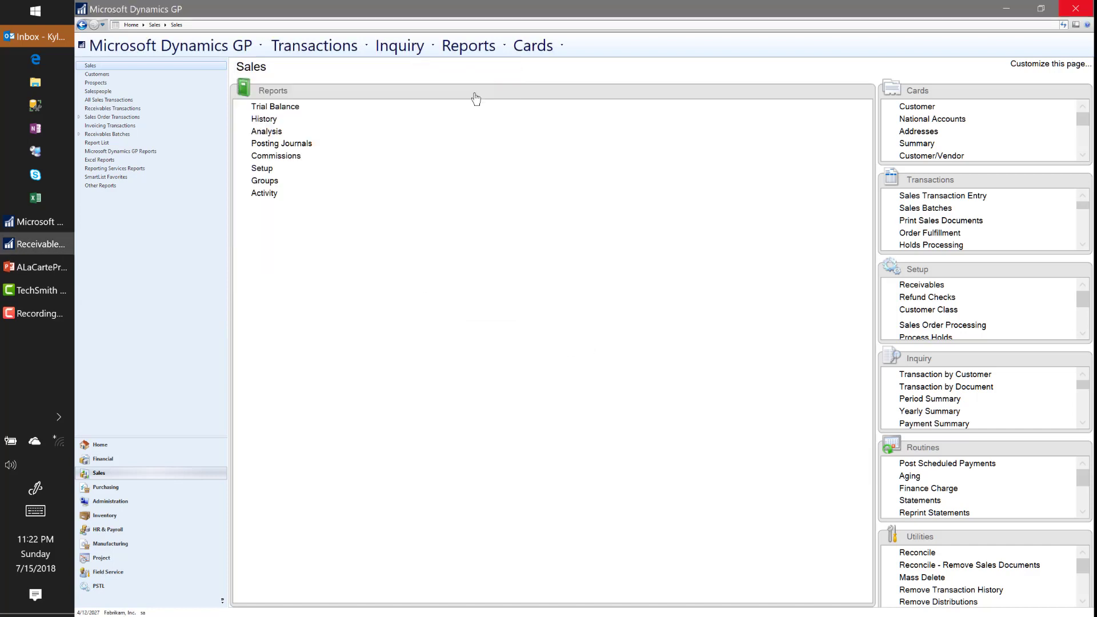
- Open the sales history reports, choose Receivables Trx History, view the settings for a new report option, and close both windows
left_click(263, 119)
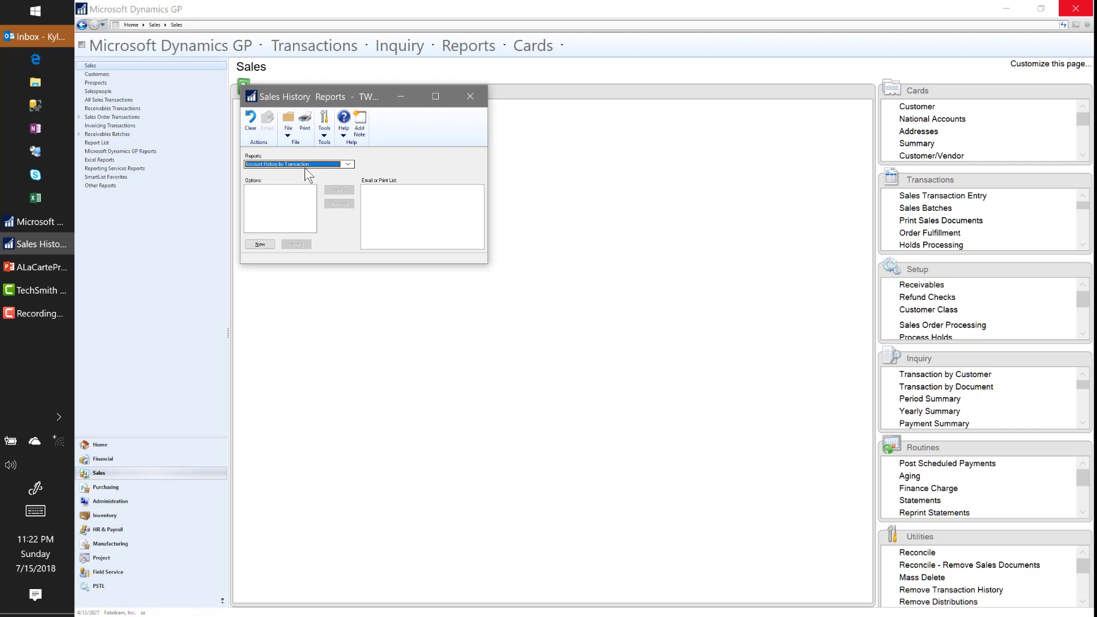
left_click_drag(317, 98, 431, 106)
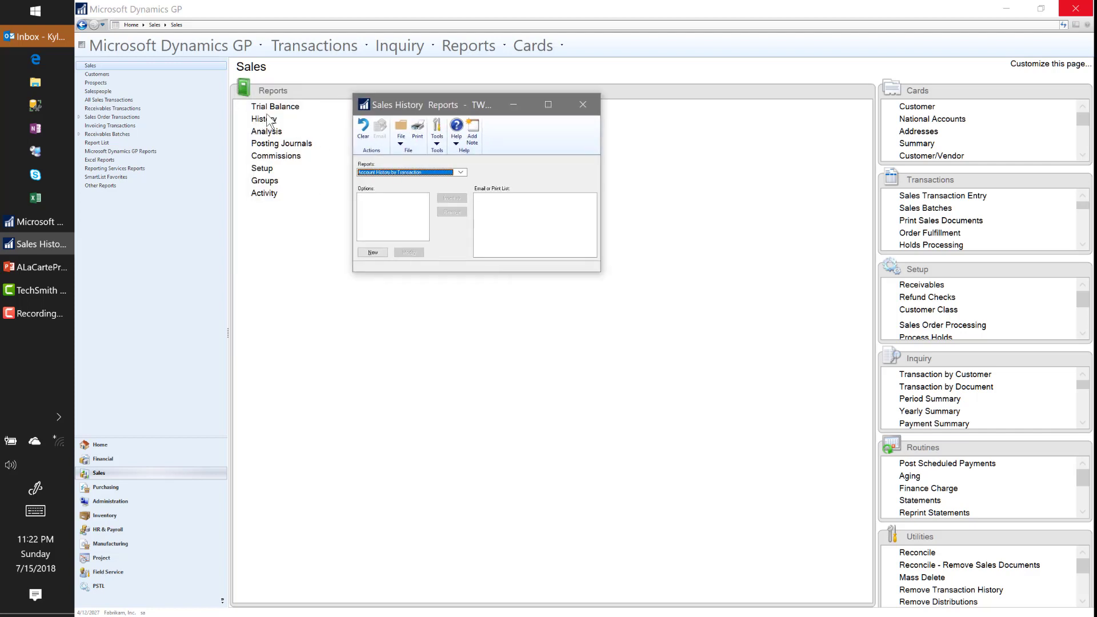
left_click(383, 173)
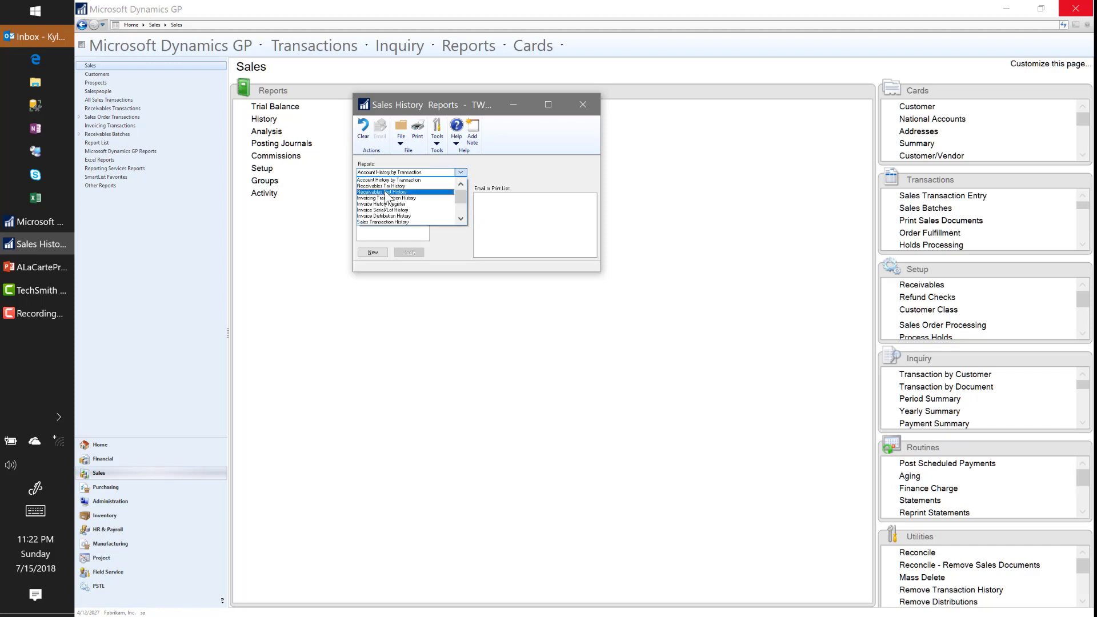
left_click(380, 186)
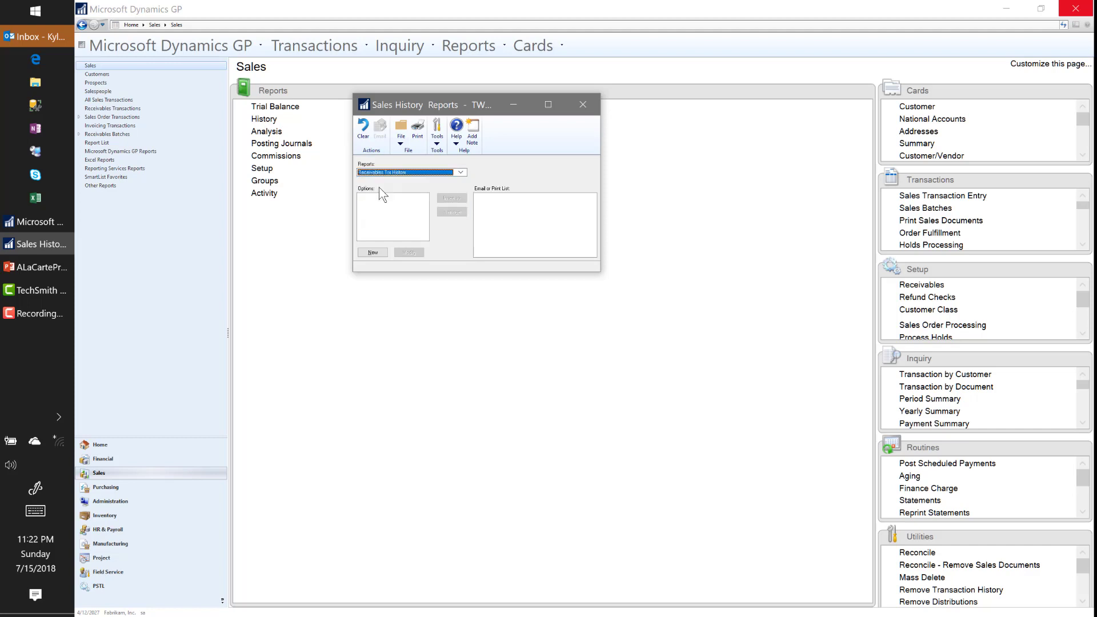
left_click(371, 252)
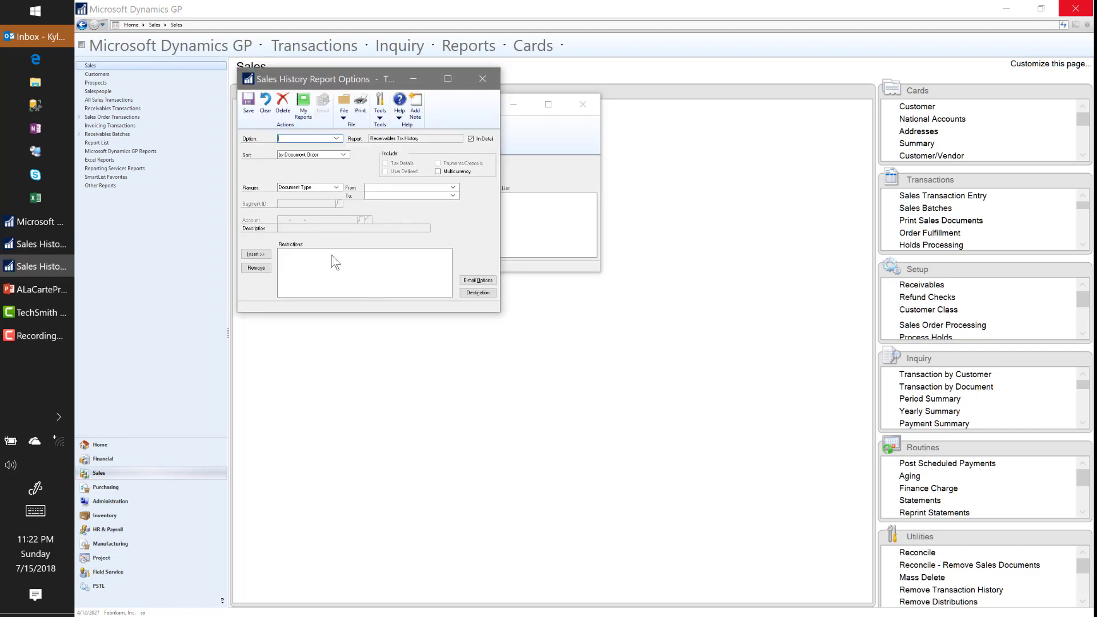
left_click(482, 79)
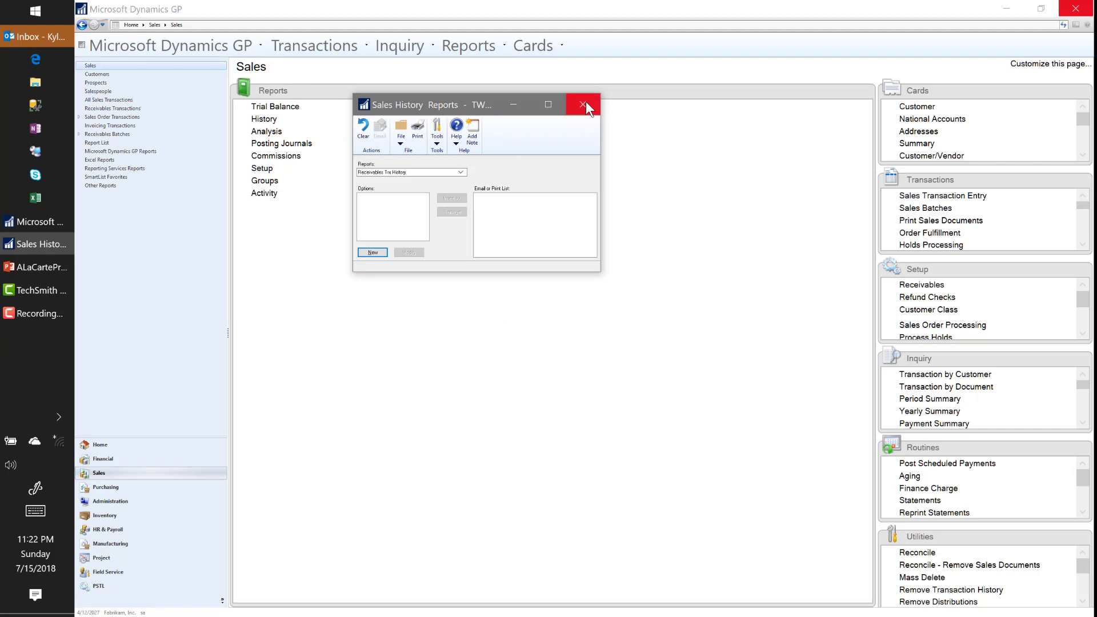
left_click(583, 105)
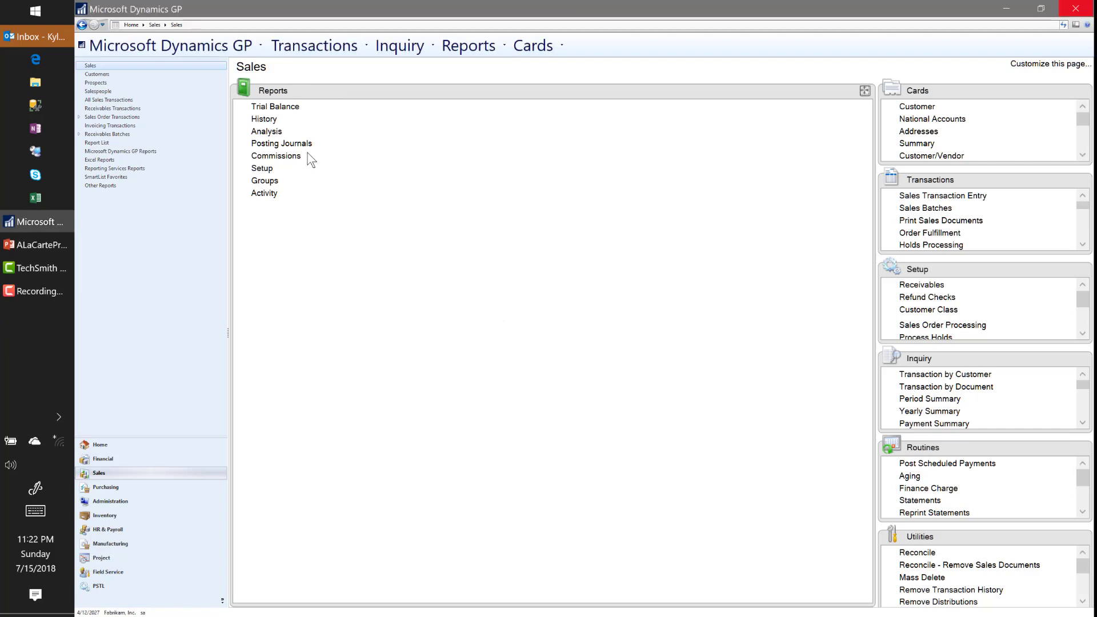
- Open the sales posting journals, move the window clear of the reports list, view the available journal types, and close it
left_click(289, 148)
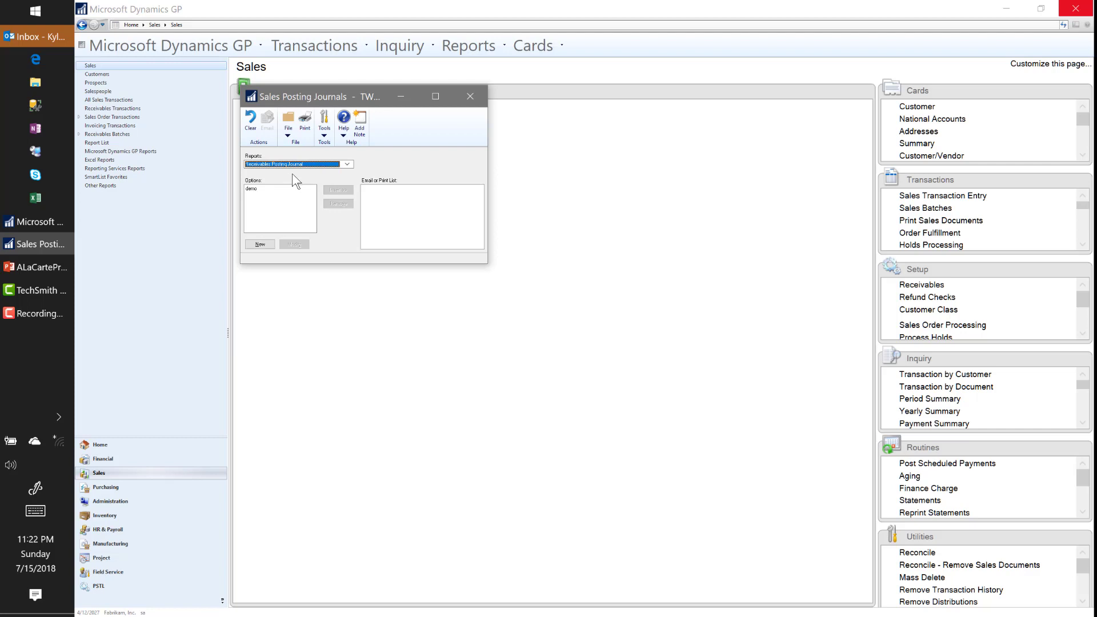
left_click_drag(323, 91, 524, 90)
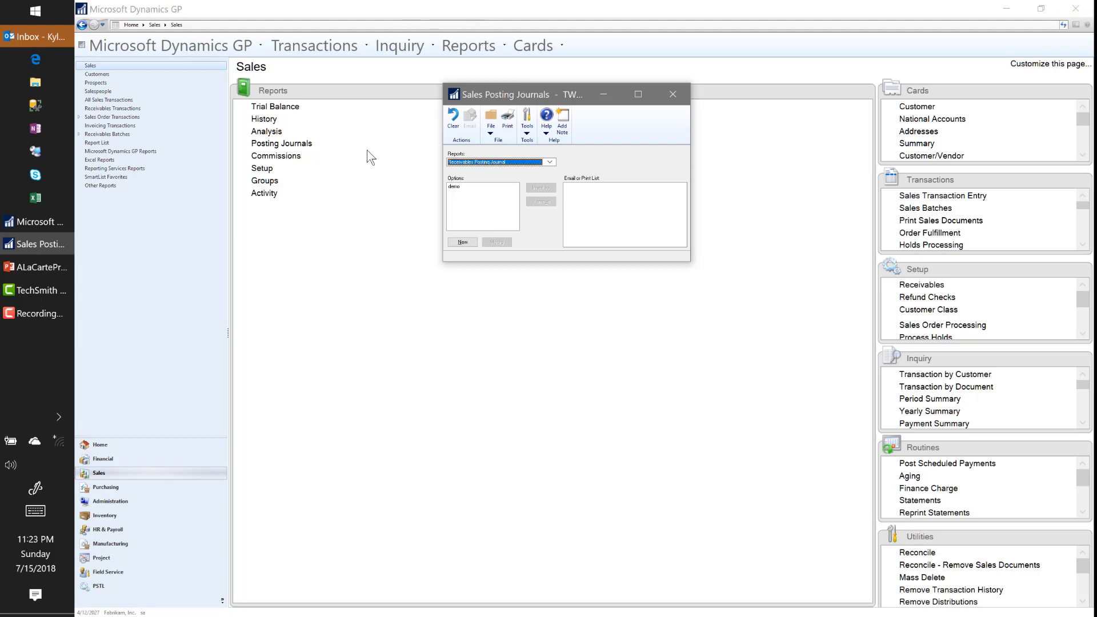
left_click(483, 162)
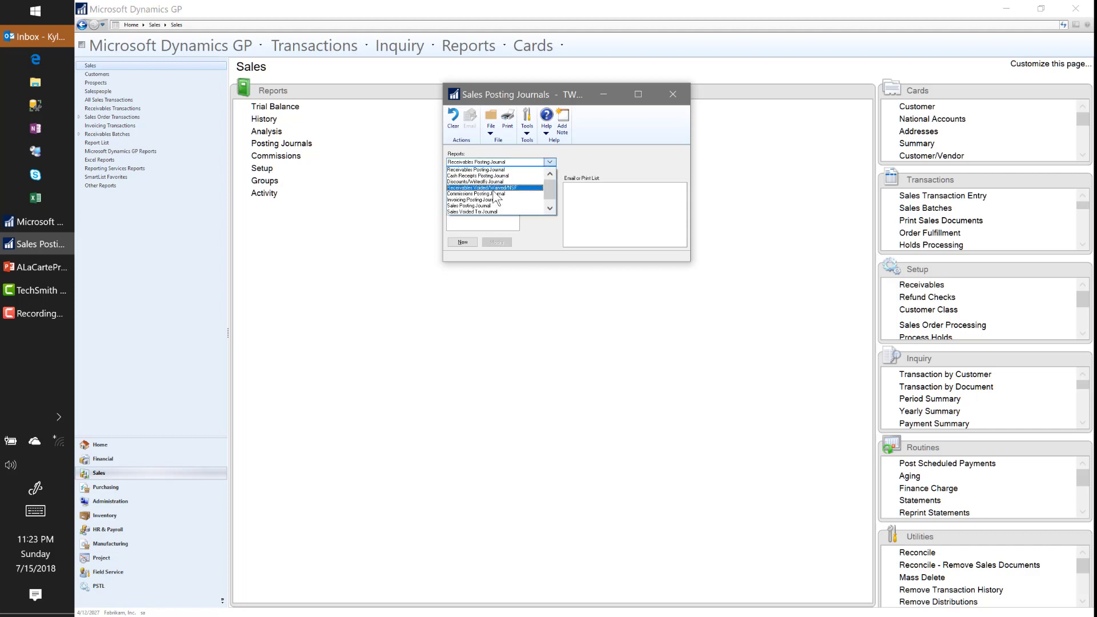
left_click(669, 91)
left_click(671, 92)
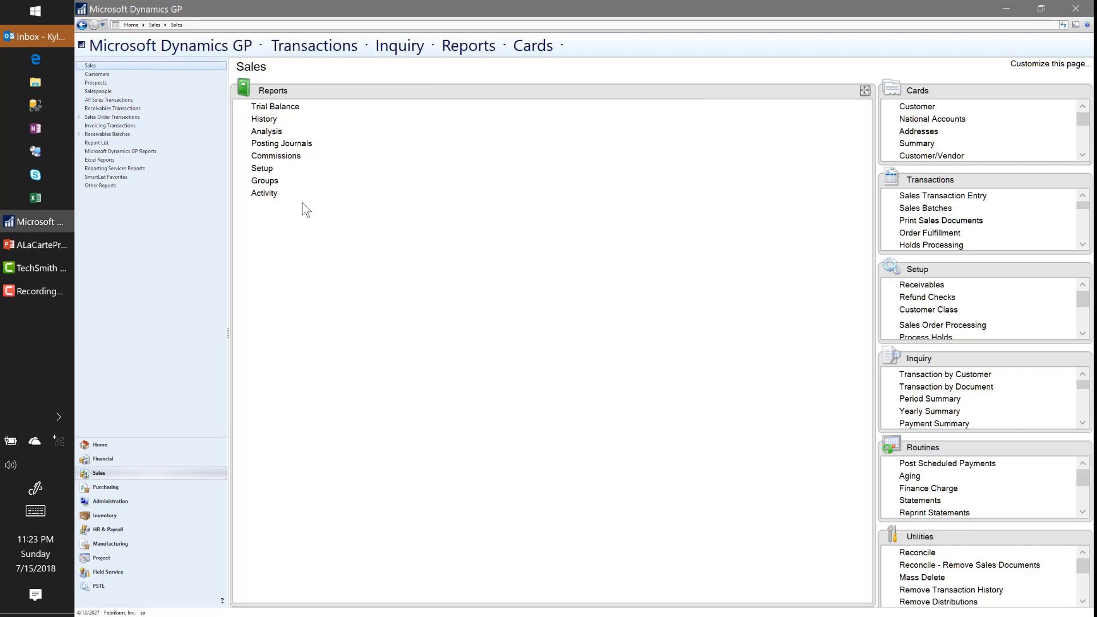
- Open the sales commissions reports, move the window aside, view the available commission report types, and close it
left_click(284, 157)
left_click_drag(317, 98, 478, 75)
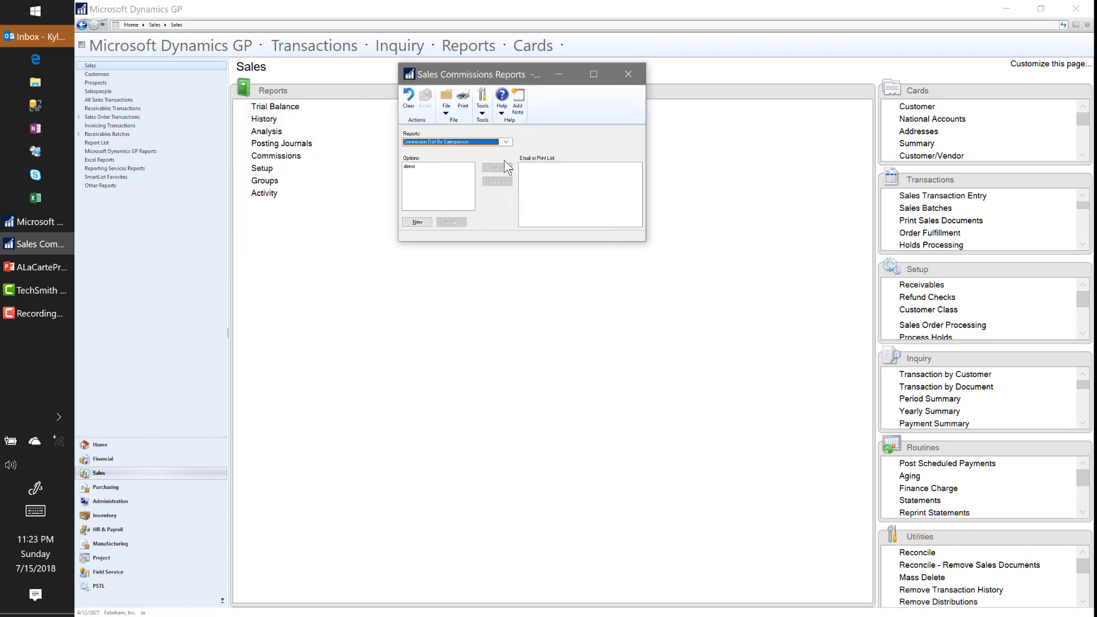
left_click(449, 143)
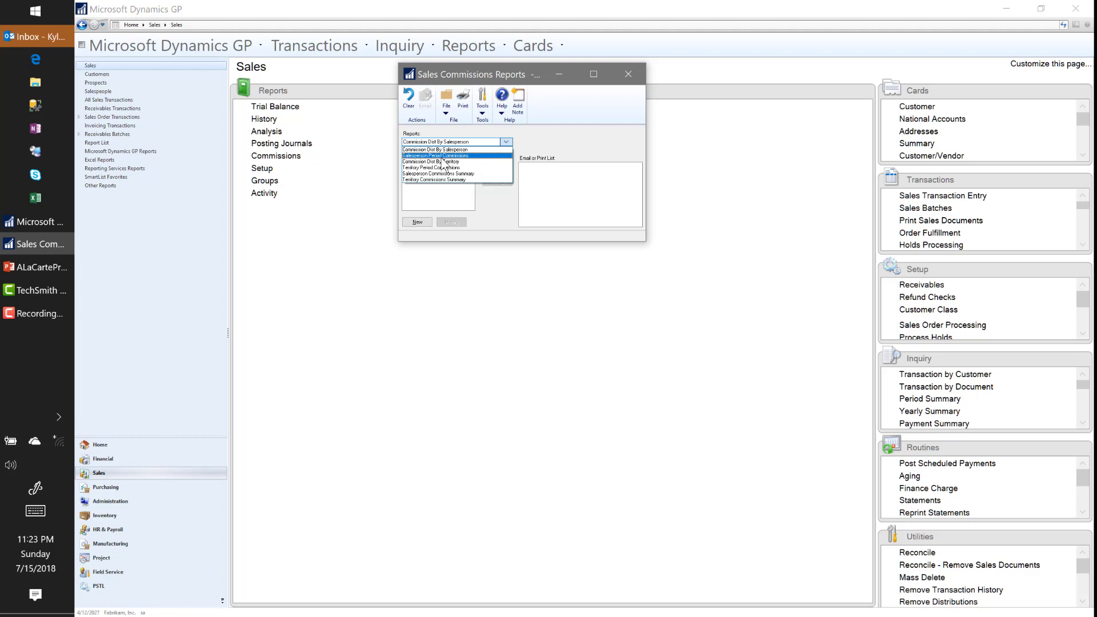
left_click(407, 101)
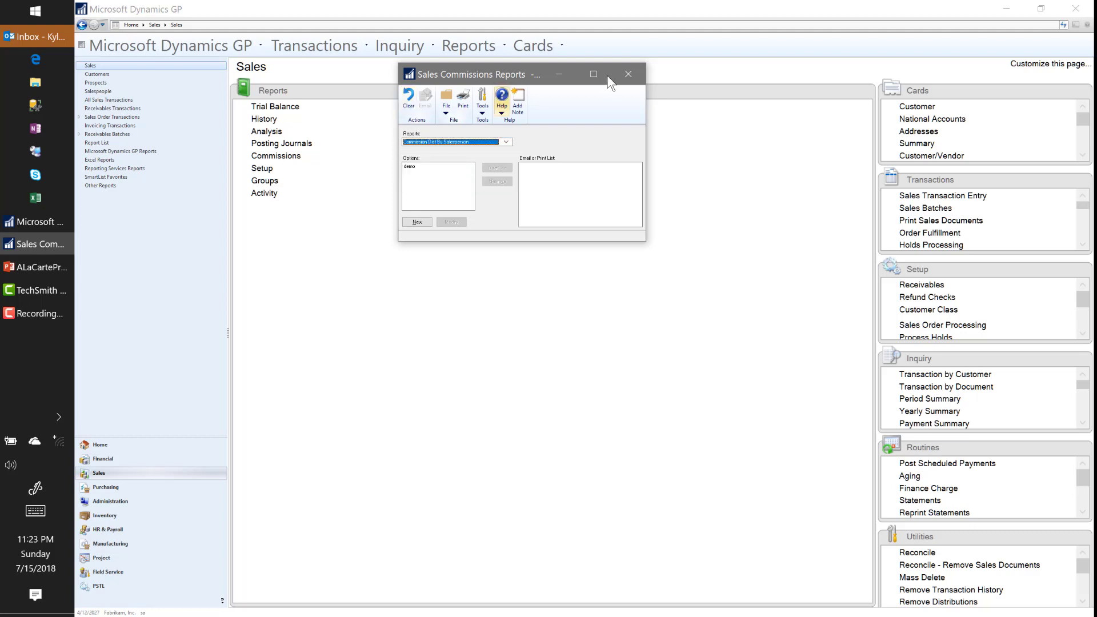
left_click(628, 74)
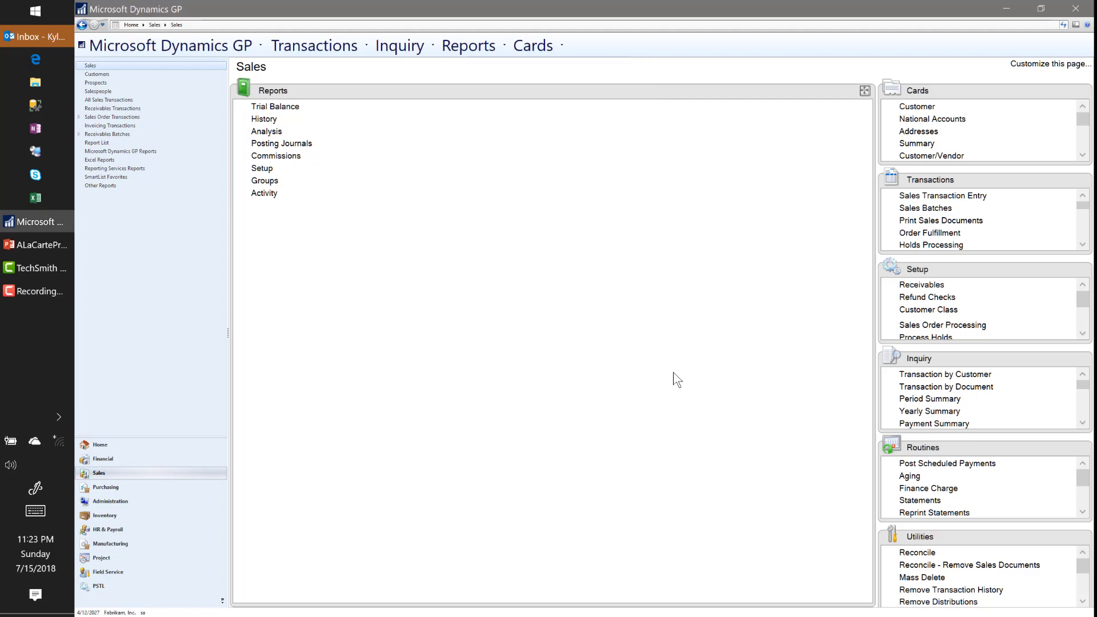
- Open SmartList, expand the Sales category, and list the Receivables Transactions
left_click(188, 50)
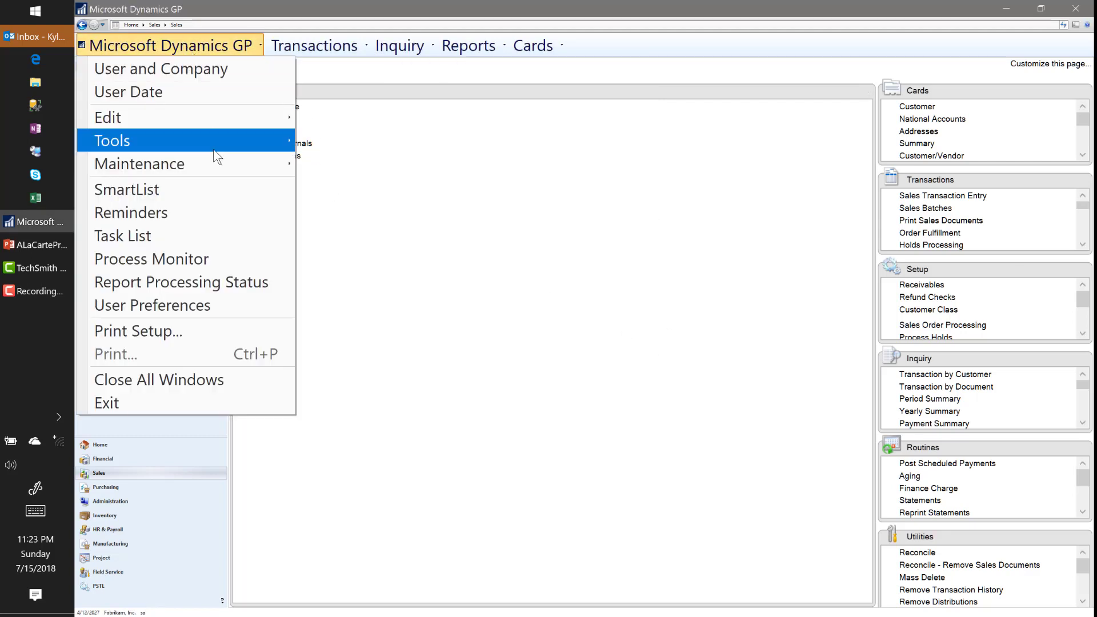
left_click(244, 205)
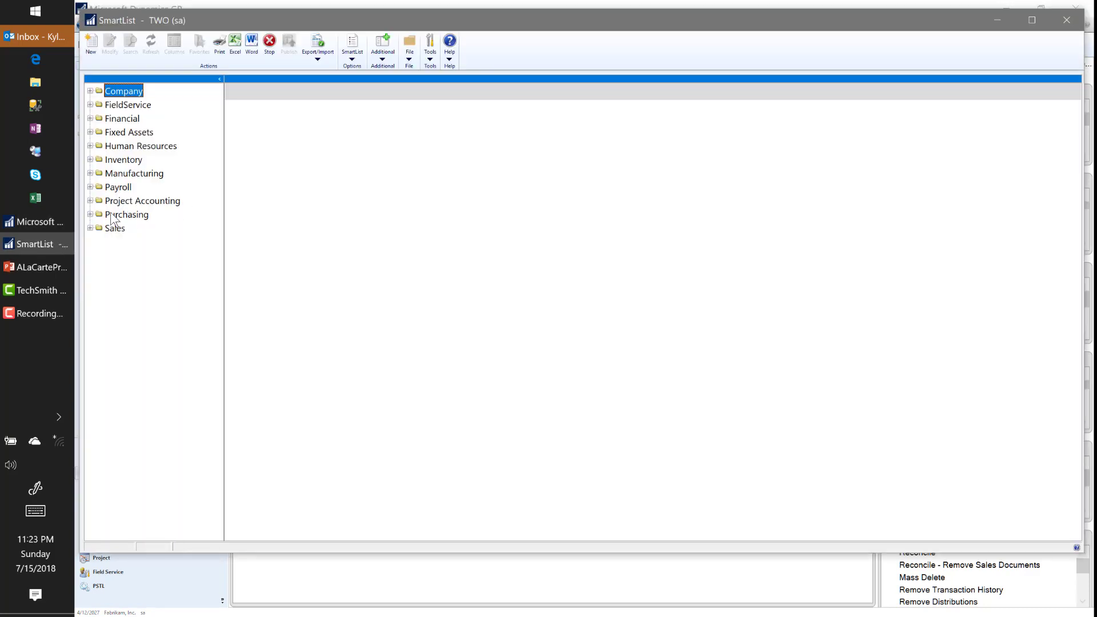
left_click(90, 228)
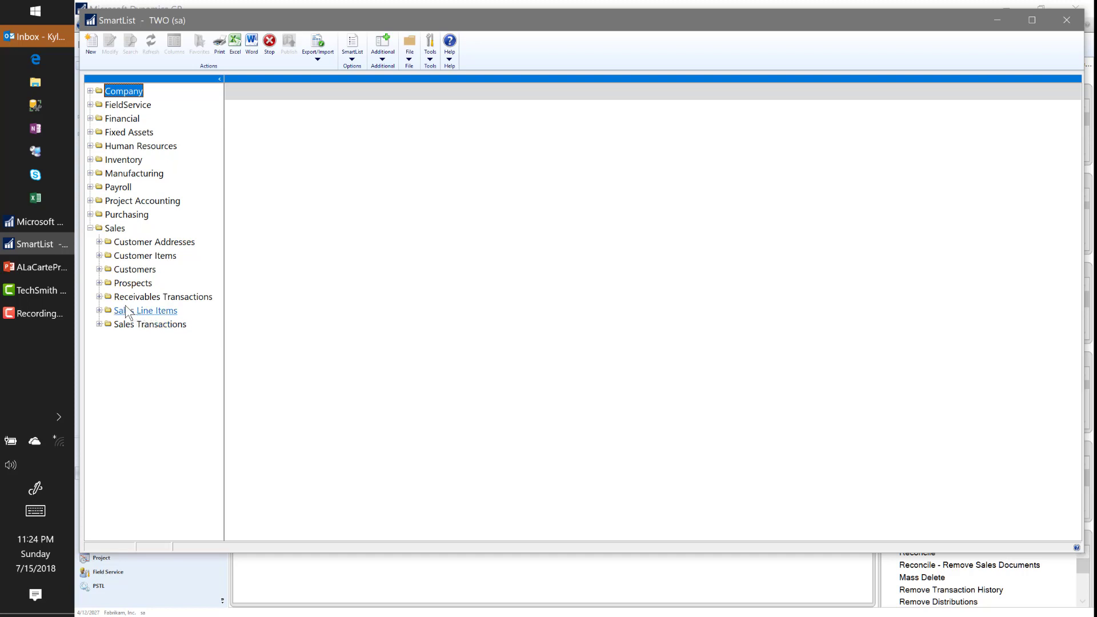
left_click(108, 298)
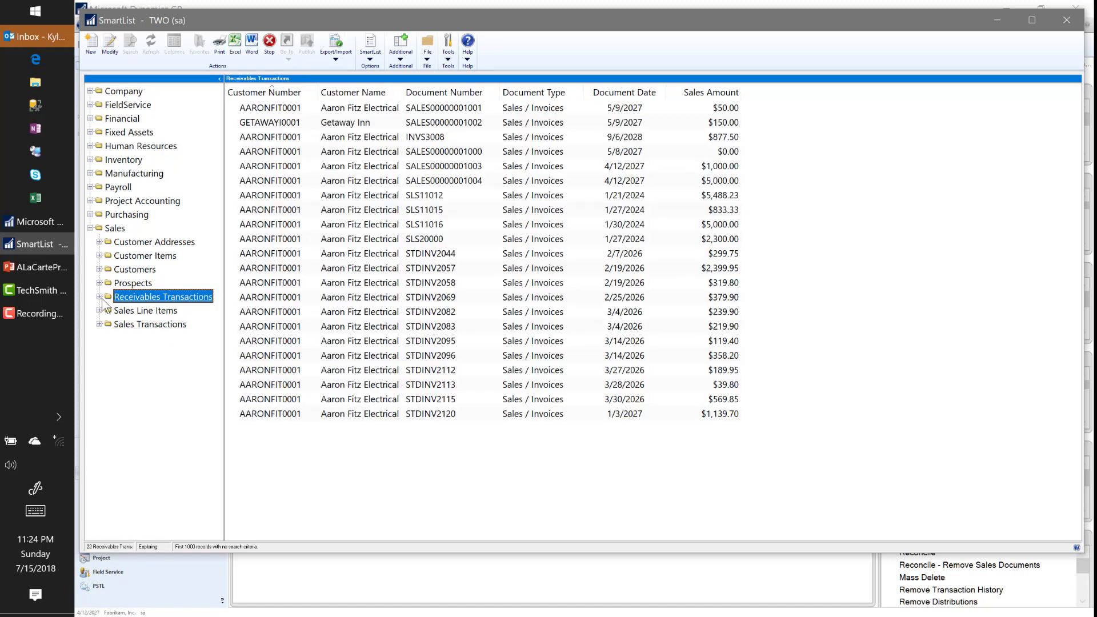
- View the saved lists under Receivables Transactions, display the Customers list, and close SmartList
left_click(100, 297)
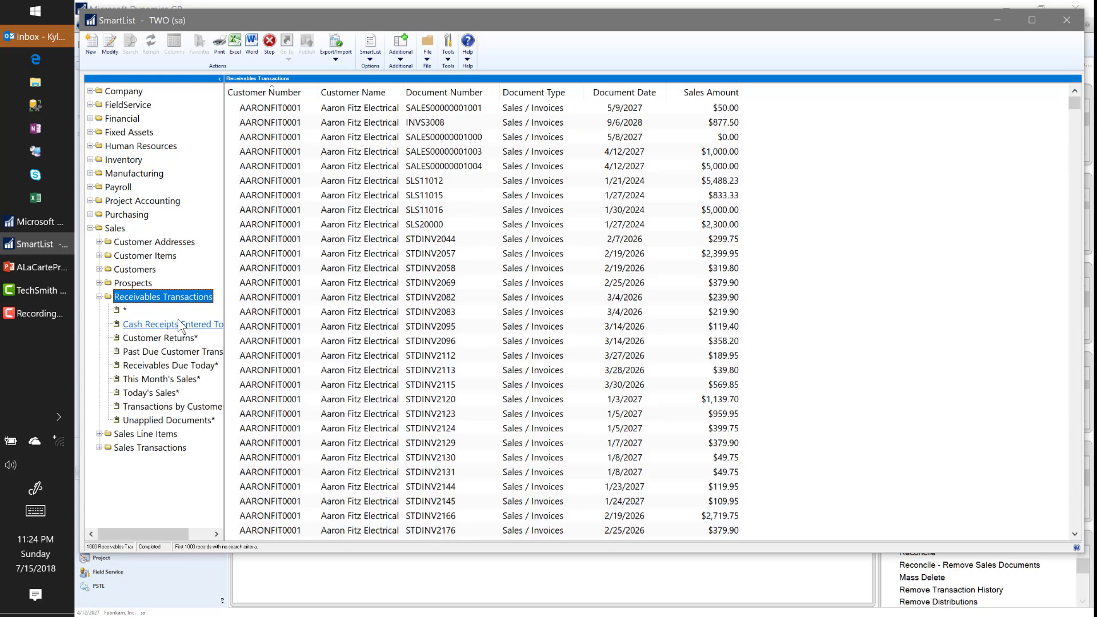
left_click(149, 271)
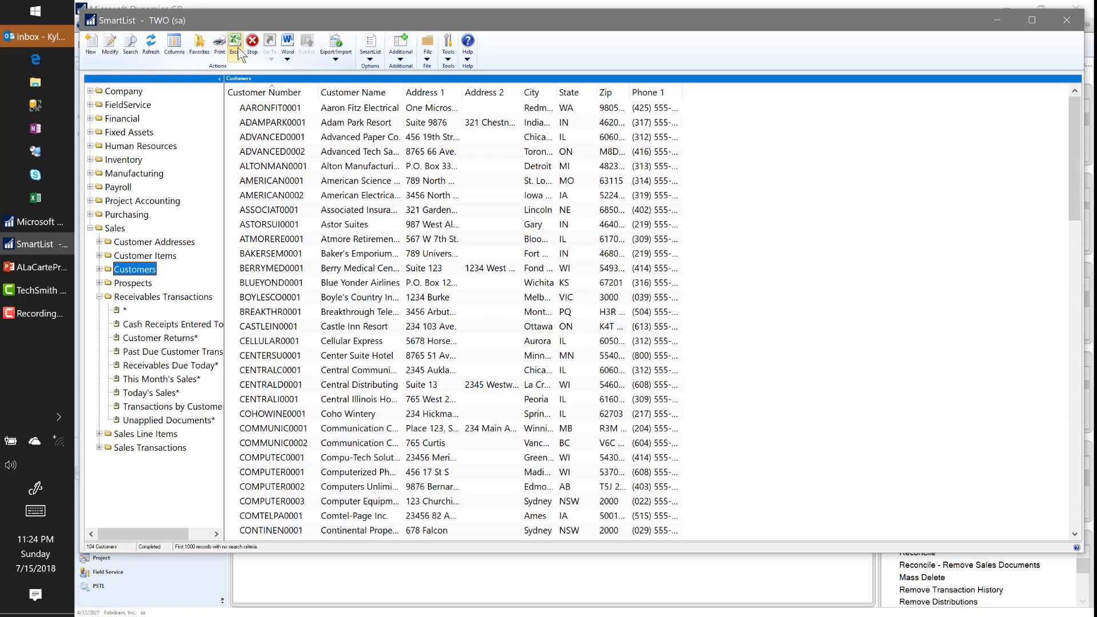
left_click(1065, 19)
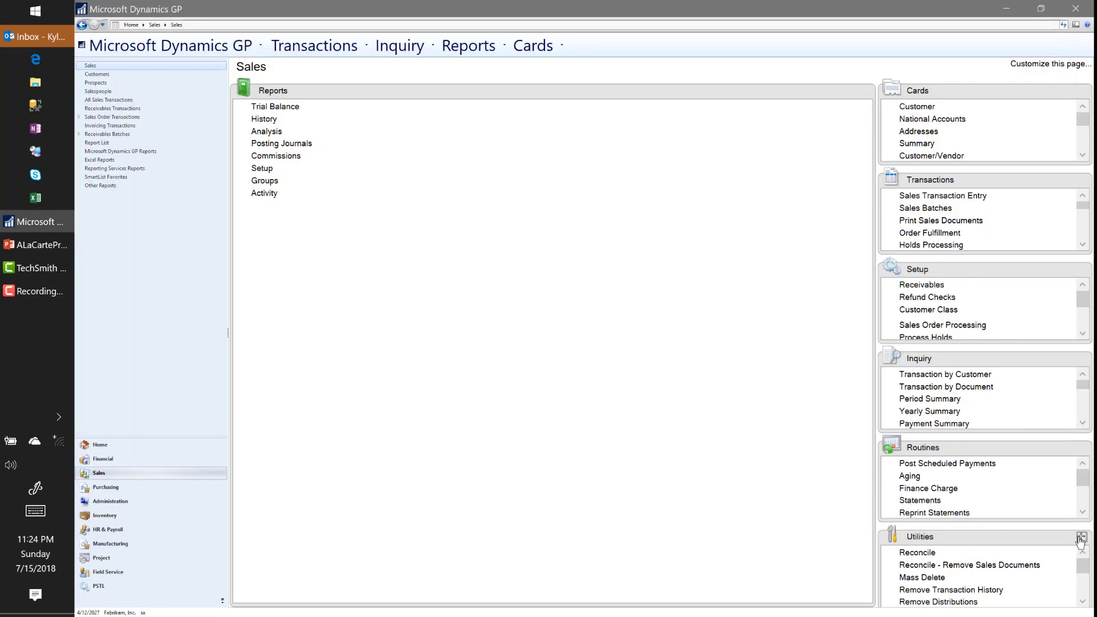
- Expand the sales utilities, open Reconcile, move its window clear of the utilities list, and choose to reconcile Outstanding Document Amounts
left_click(1082, 539)
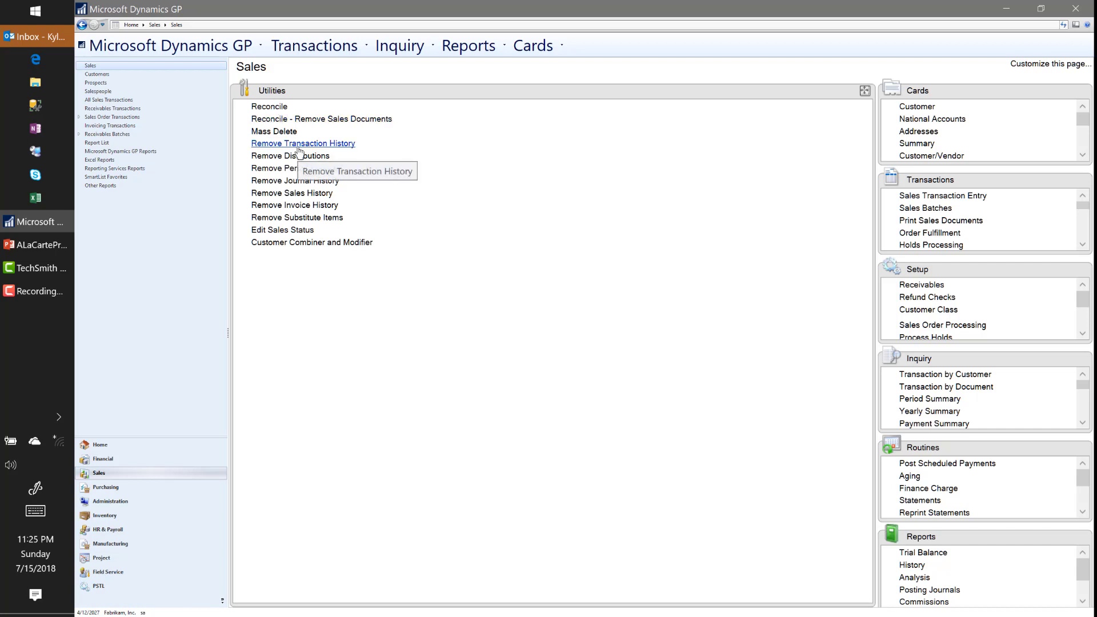
left_click(275, 108)
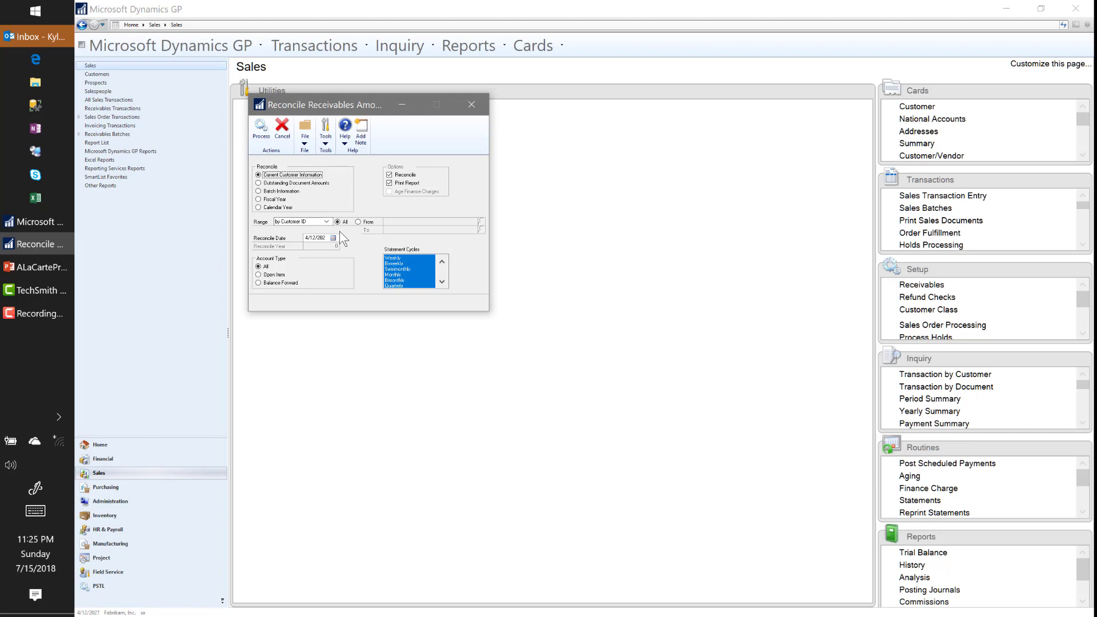
left_click_drag(329, 99, 529, 74)
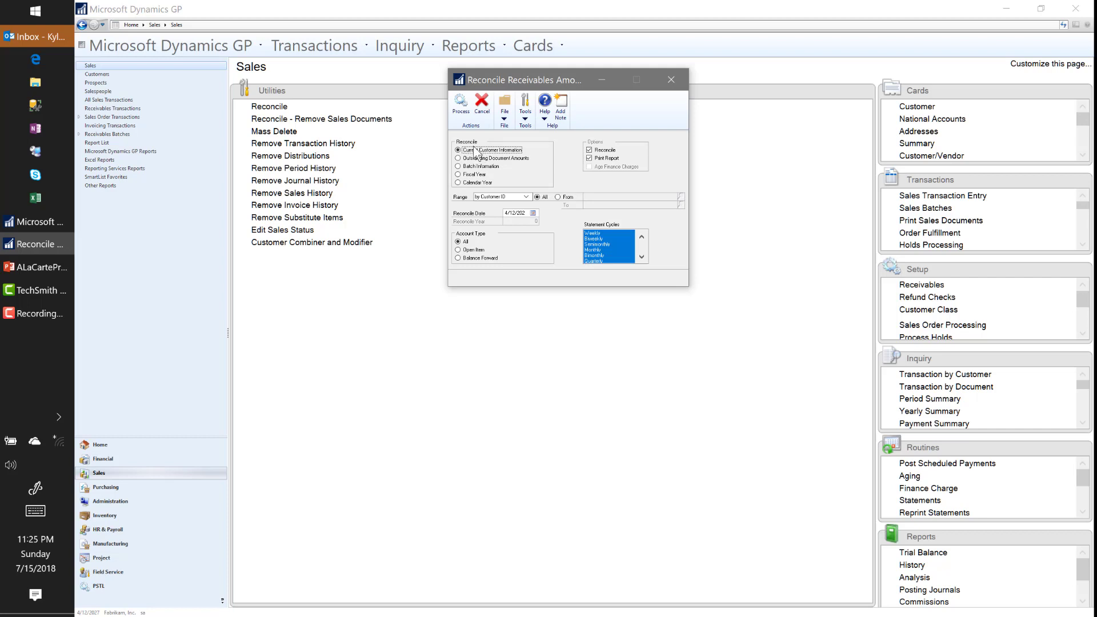
left_click(490, 158)
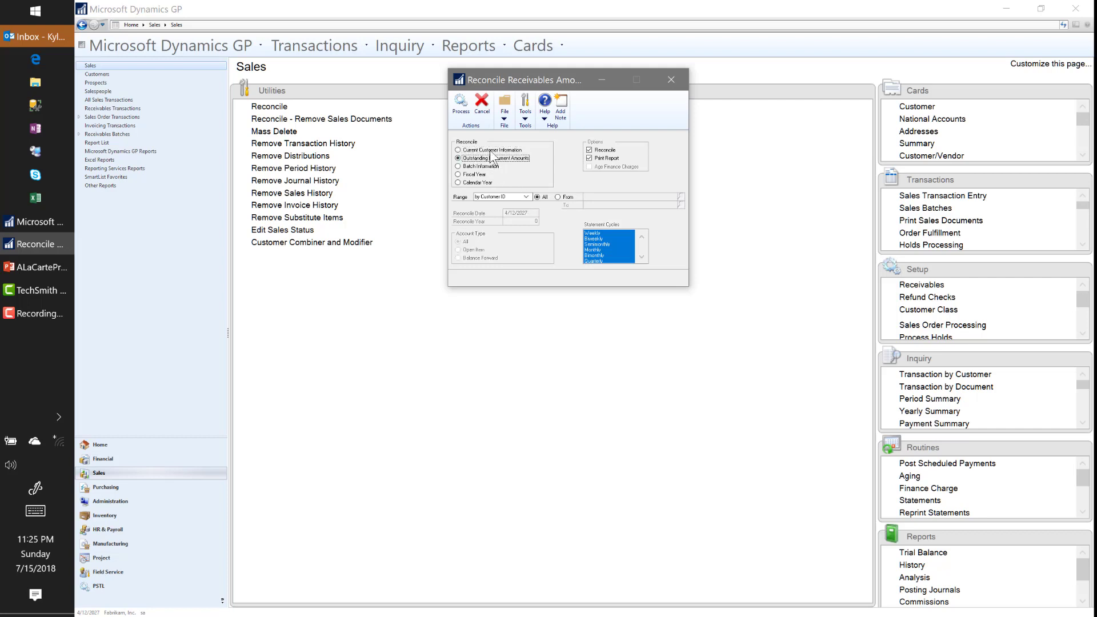